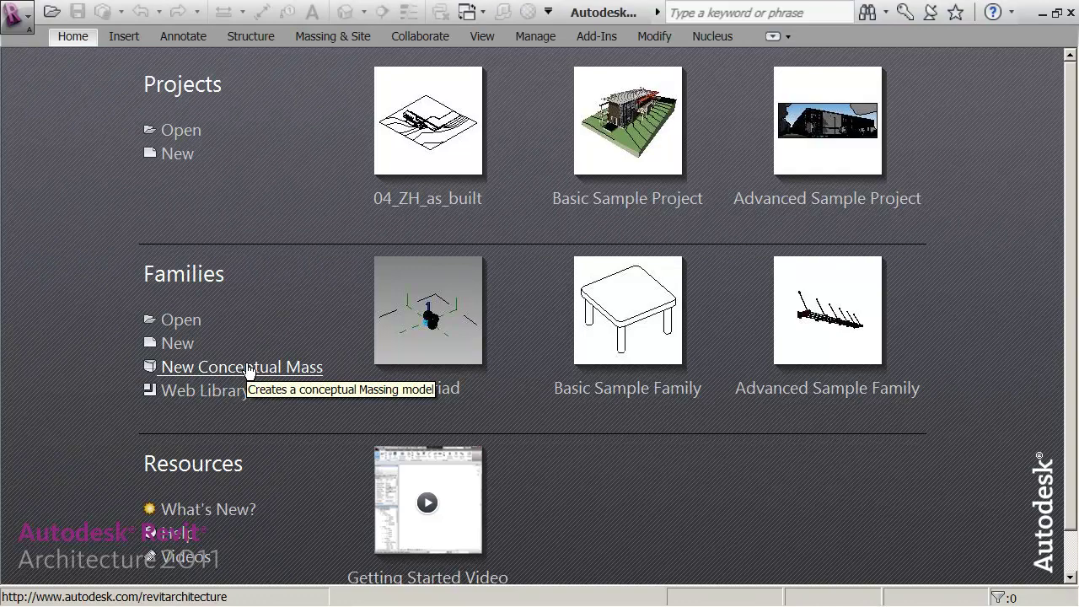
# Create a new conceptual mass family from the Adaptive Component template and adjust the 3D view
pyautogui.click(248, 368)
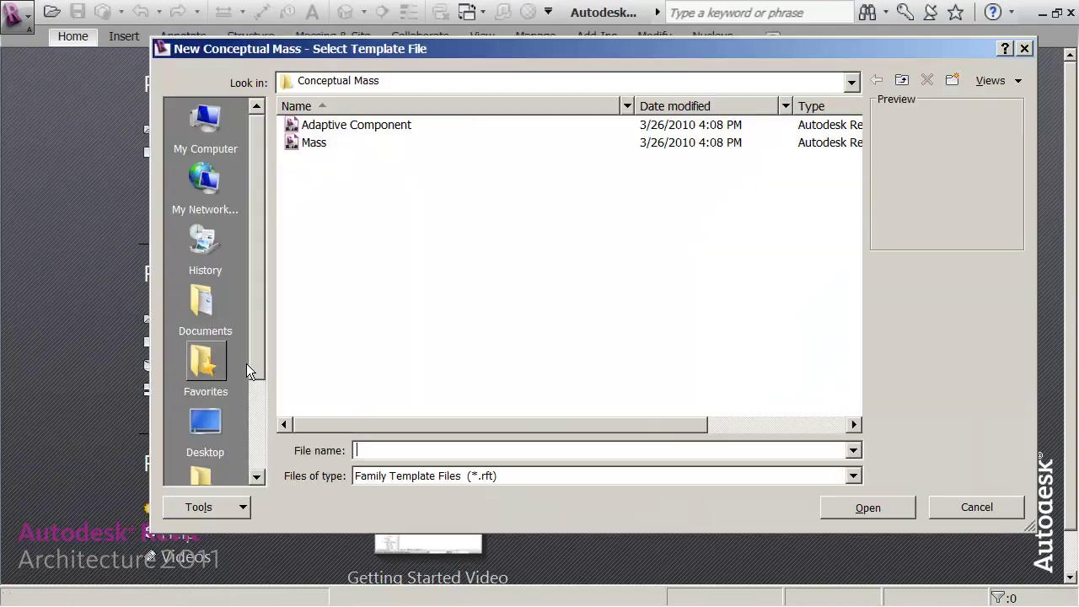
pyautogui.click(337, 127)
pyautogui.click(904, 511)
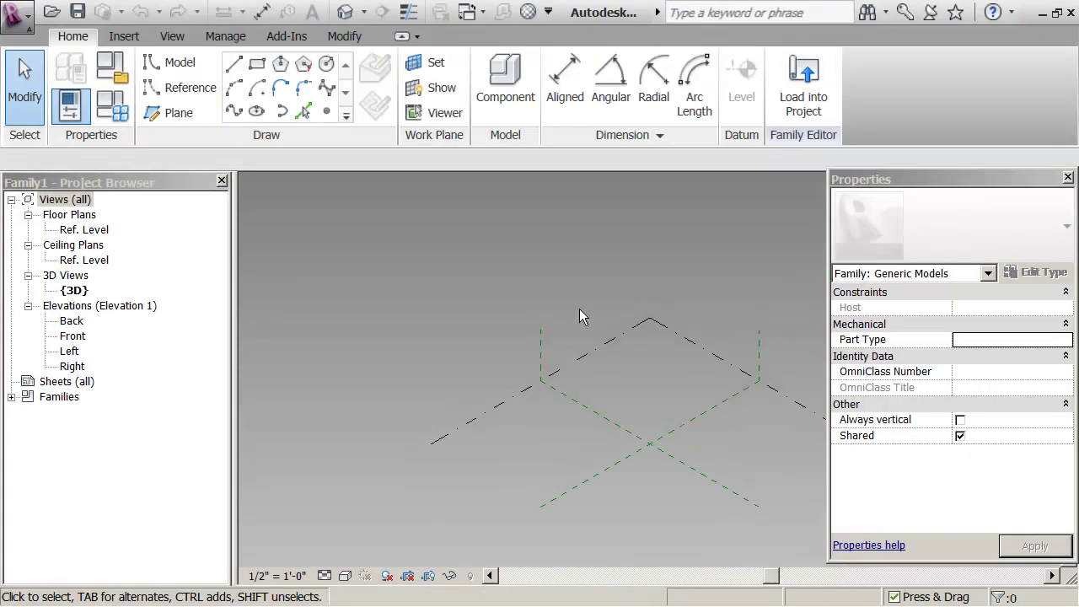
pyautogui.moveTo(675, 370); pyautogui.dragTo(528, 323, button='middle')
pyautogui.scroll(1, 527, 329)
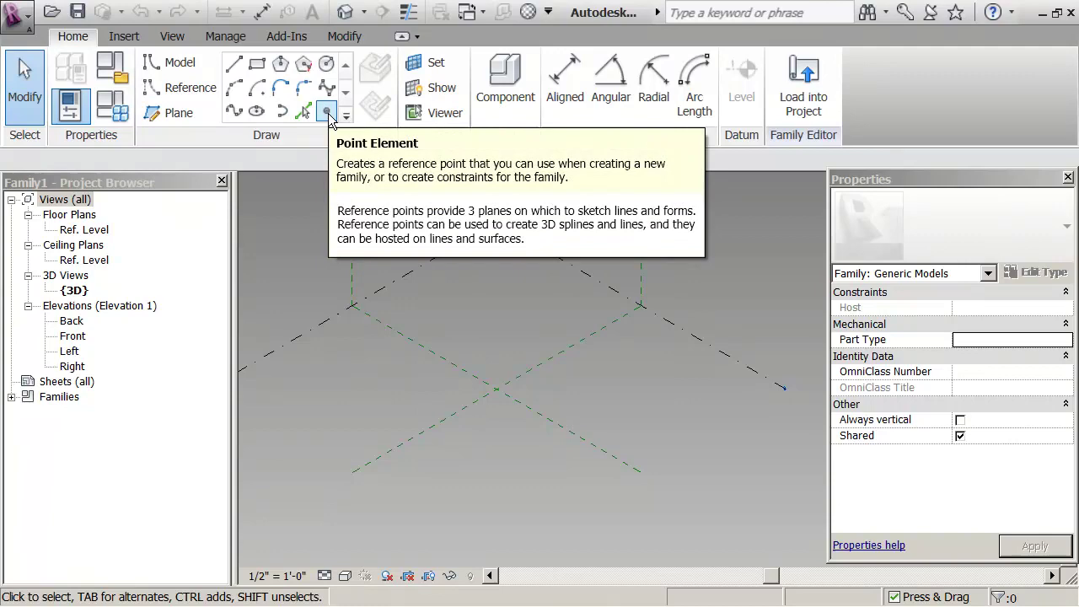
# Place a reference point and align it to the Center (Left/Right) and Center (Front/Back) planes
pyautogui.click(328, 113)
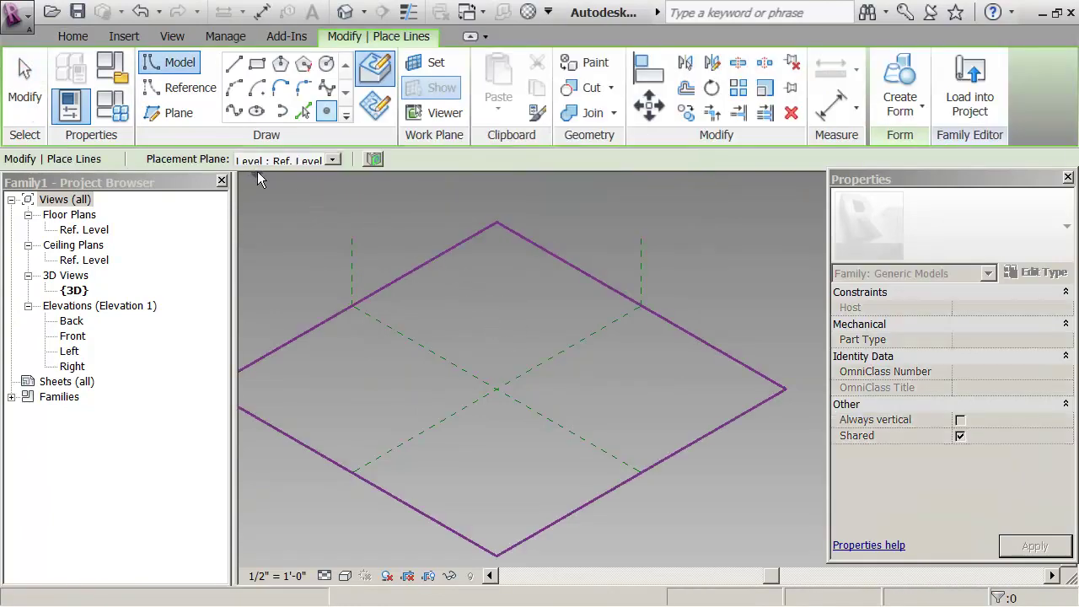
pyautogui.click(487, 343)
pyautogui.click(649, 76)
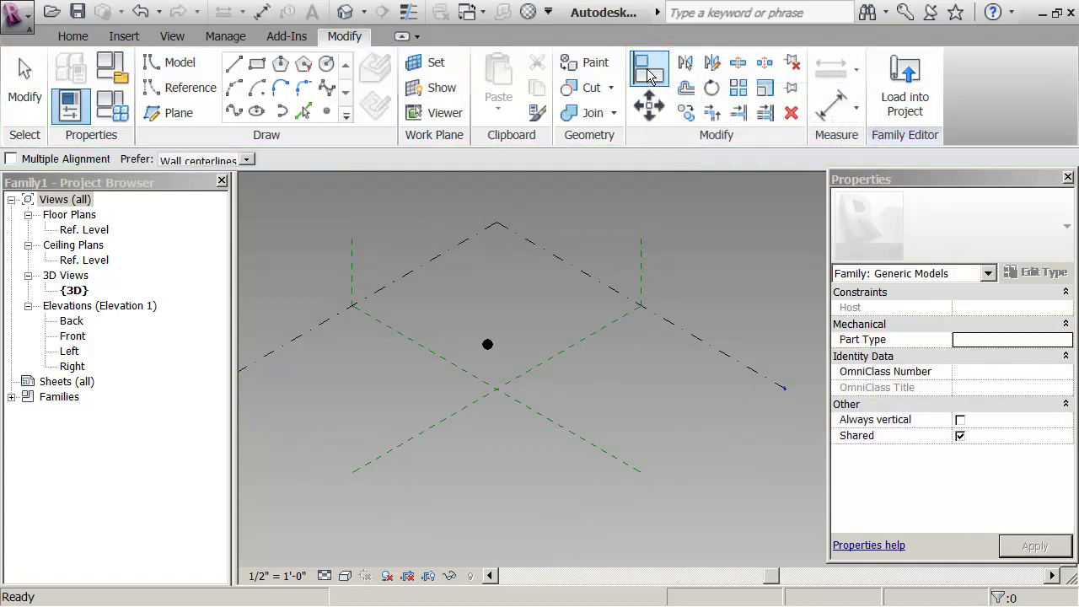
pyautogui.click(564, 350)
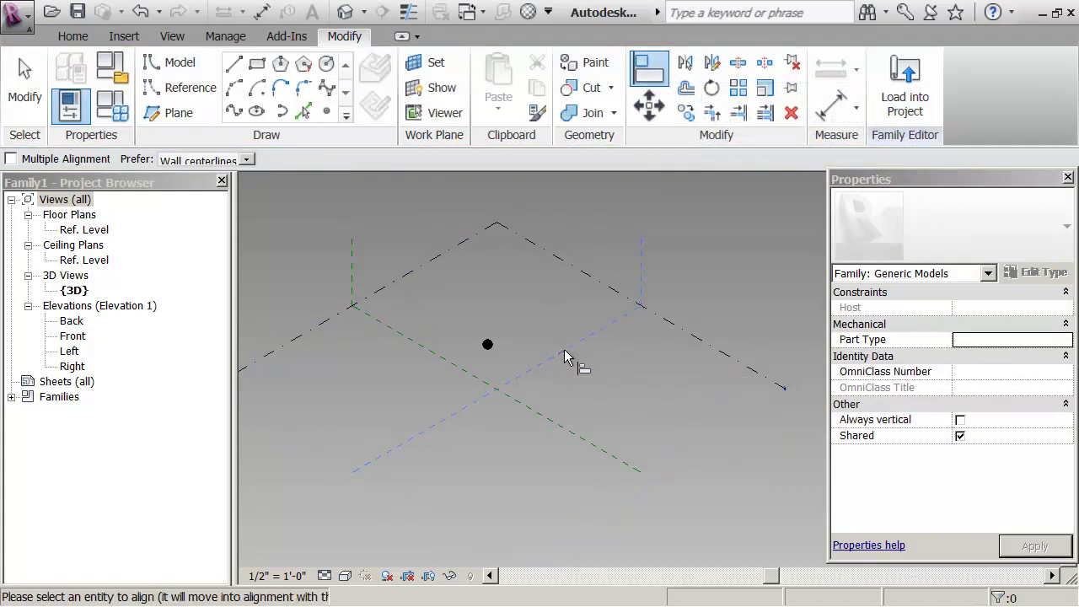
pyautogui.click(487, 343)
pyautogui.click(450, 363)
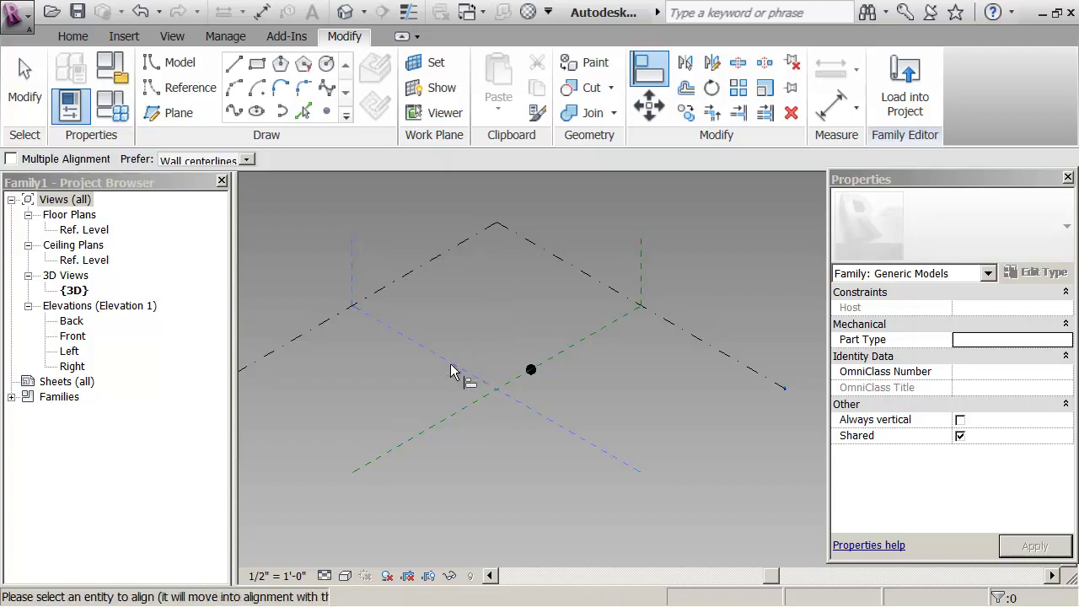
pyautogui.click(532, 375)
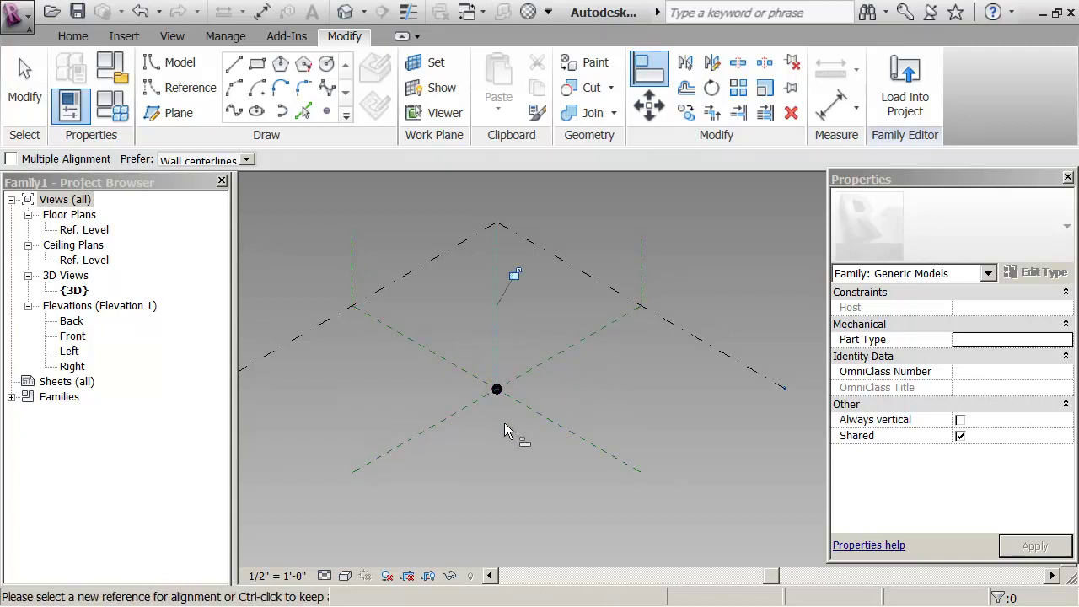
pyautogui.scroll(1, 511, 434)
pyautogui.press('Escape')
pyautogui.press('Escape')
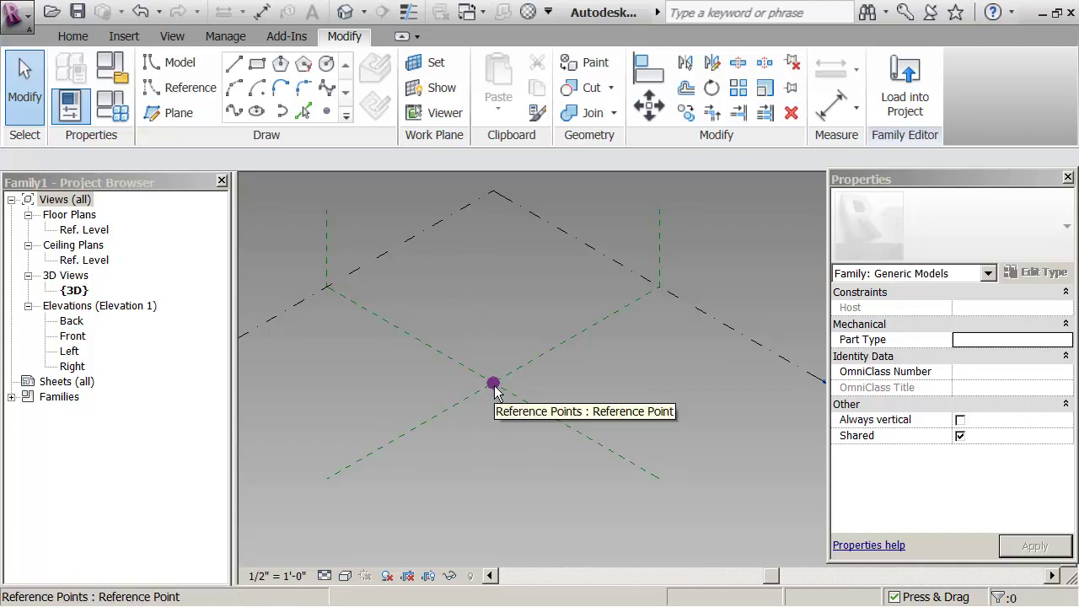
# Zoom in and window-select the reference point at the centre-plane intersection
pyautogui.scroll(1, 495, 435)
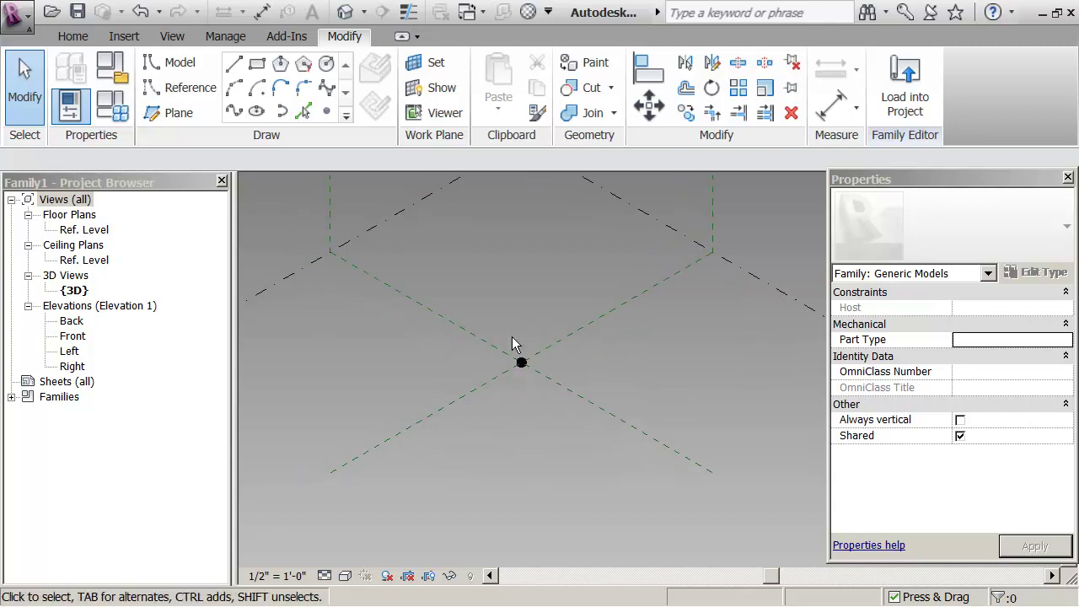
pyautogui.scroll(3, 512, 336)
pyautogui.moveTo(507, 381); pyautogui.dragTo(523, 445, button='middle')
pyautogui.moveTo(475, 329); pyautogui.dragTo(539, 417)
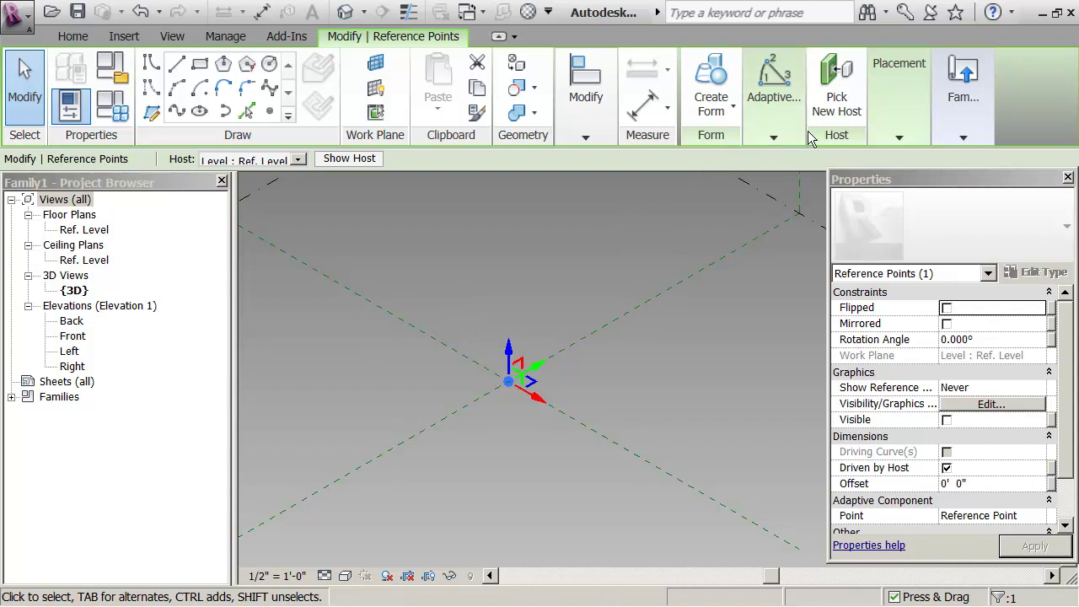
# Make the selected reference point adaptive point 1, then deselect it and re-centre the view
pyautogui.click(782, 121)
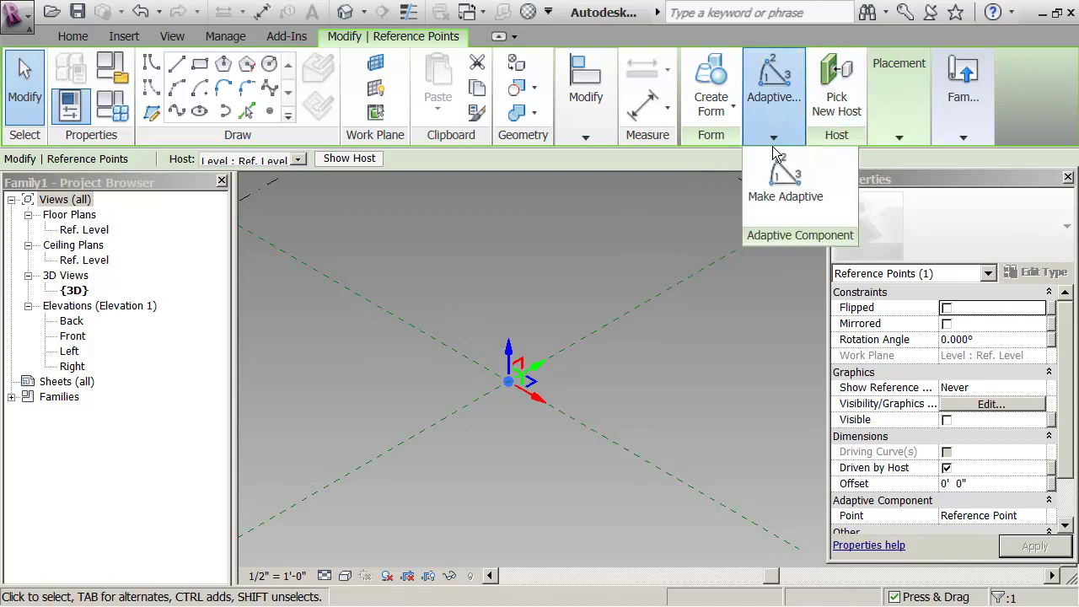
pyautogui.click(778, 196)
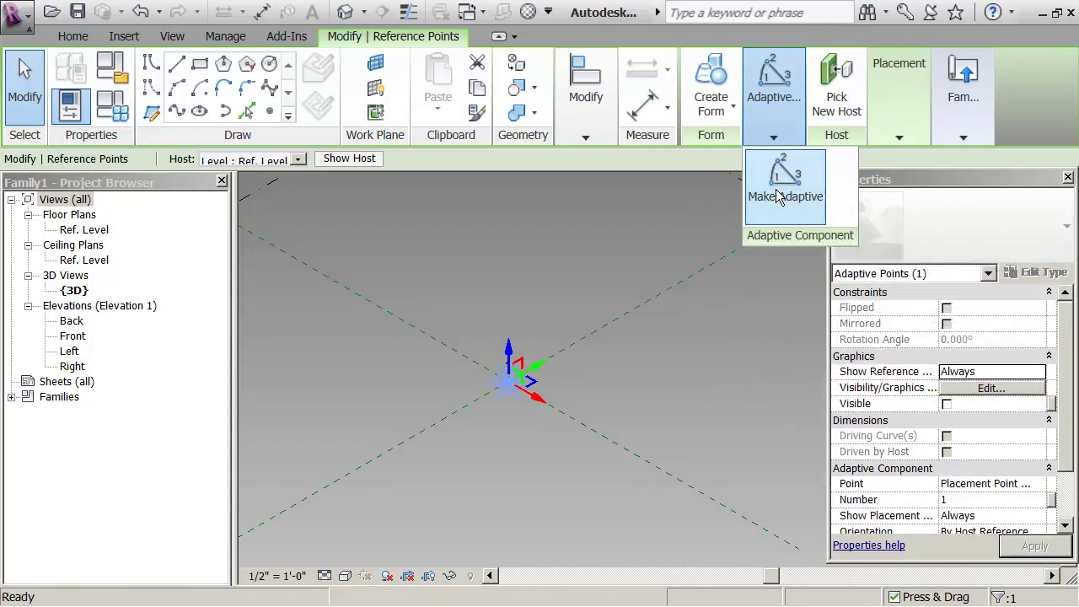
pyautogui.click(593, 273)
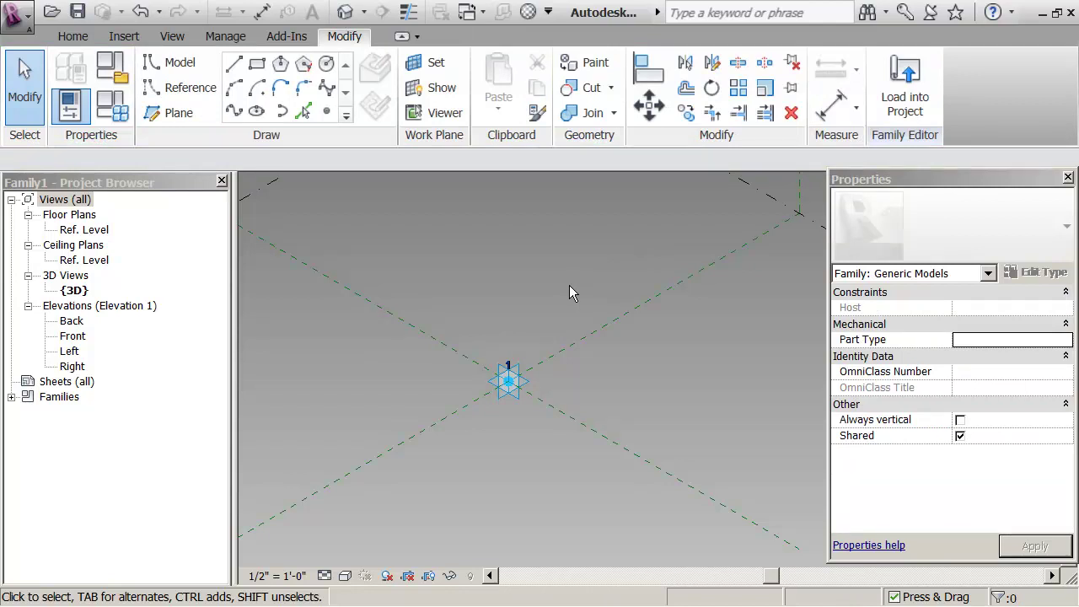
pyautogui.moveTo(535, 317); pyautogui.dragTo(556, 266, button='middle')
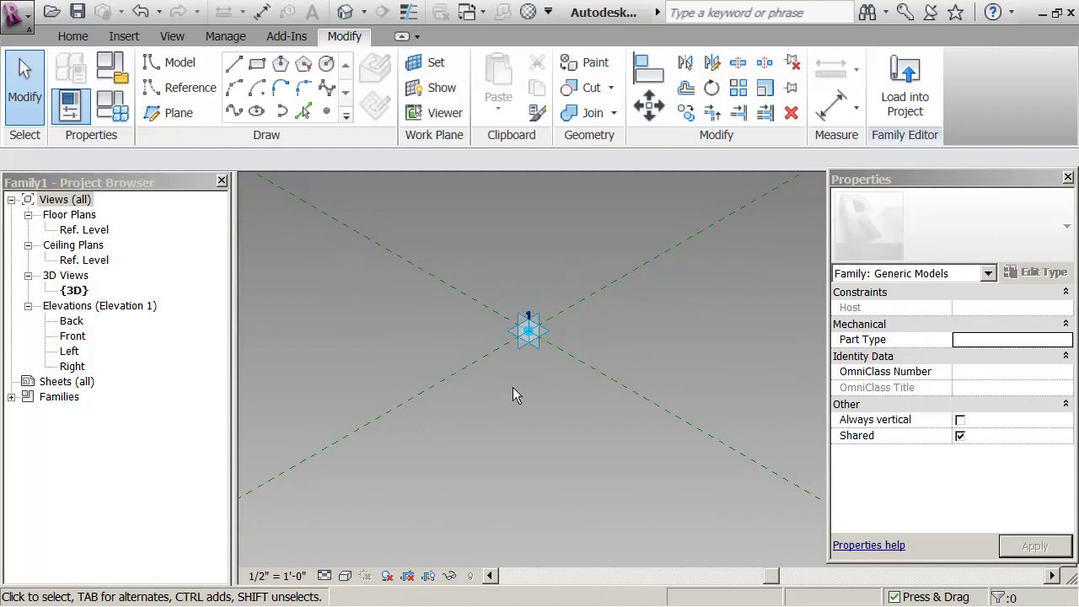
pyautogui.moveTo(527, 369); pyautogui.dragTo(515, 417, button='middle')
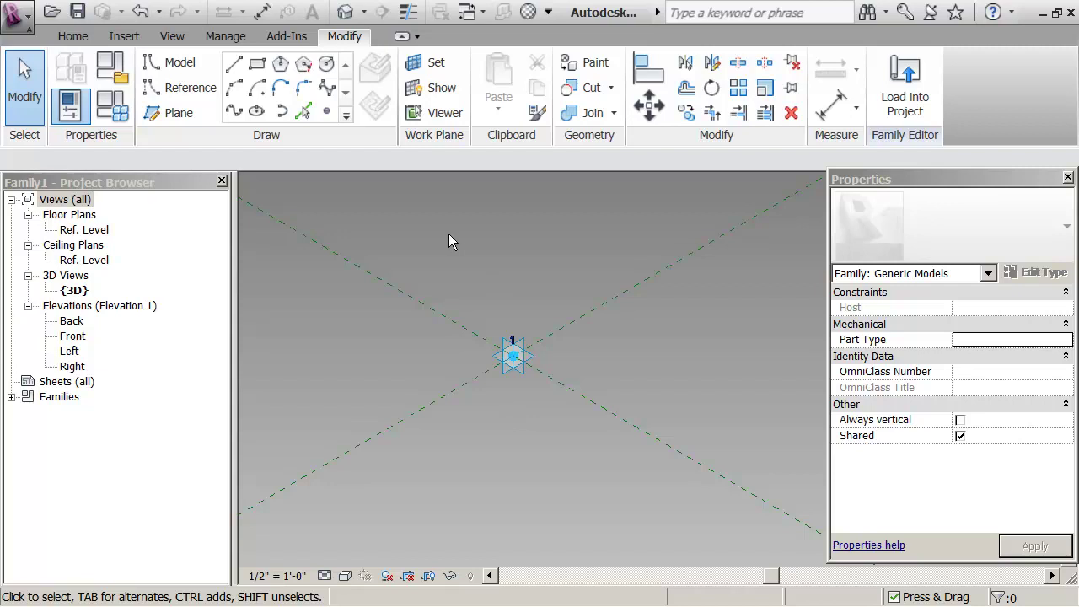
# Set the adaptive point as work plane and place a point on it, accepting the overlap warning
pyautogui.click(430, 65)
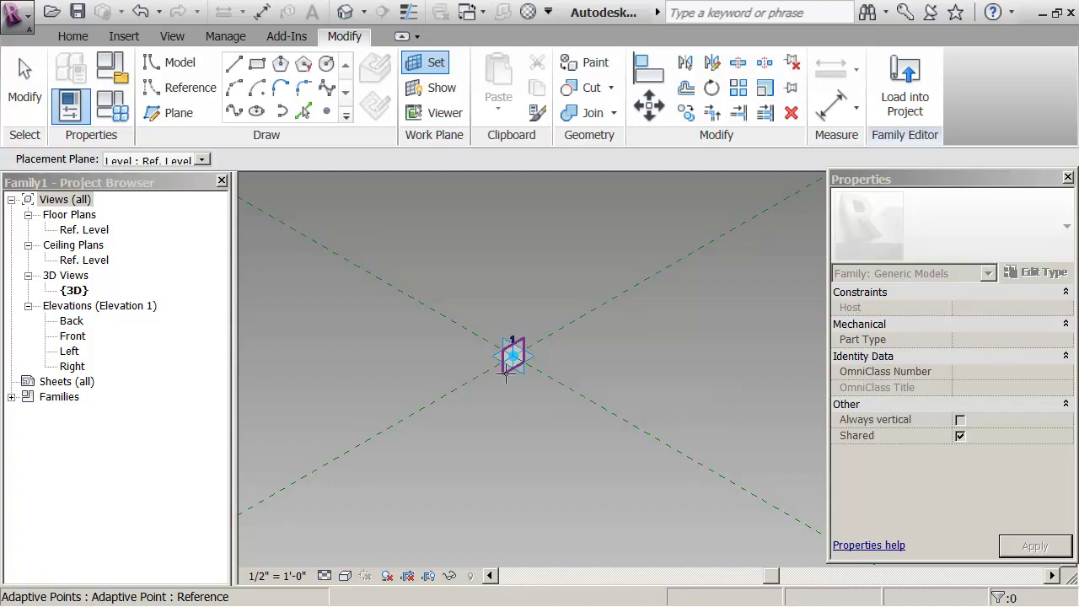
pyautogui.click(506, 377)
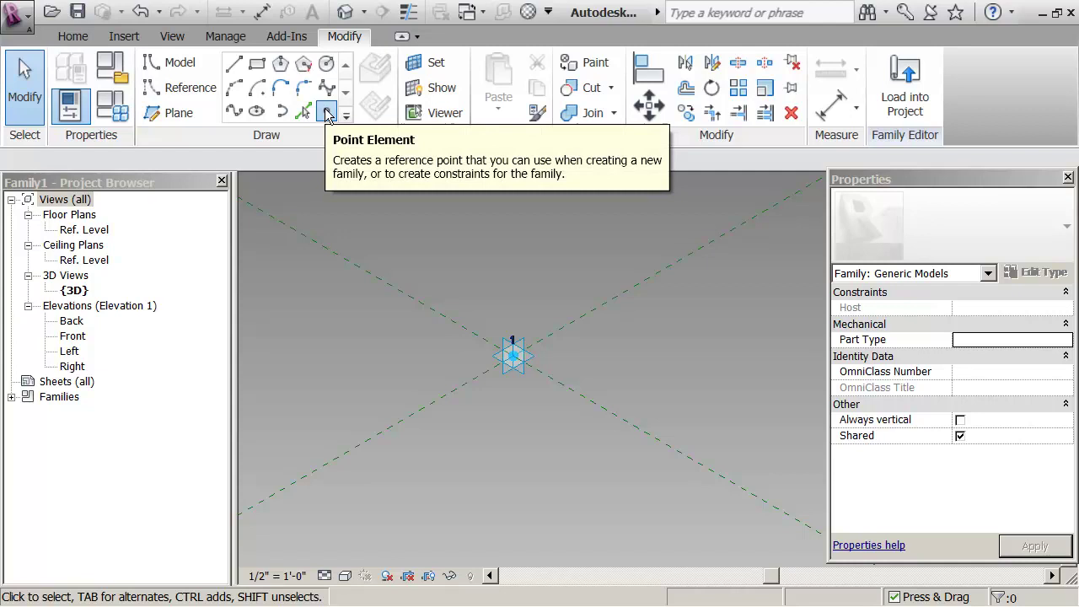
pyautogui.click(327, 113)
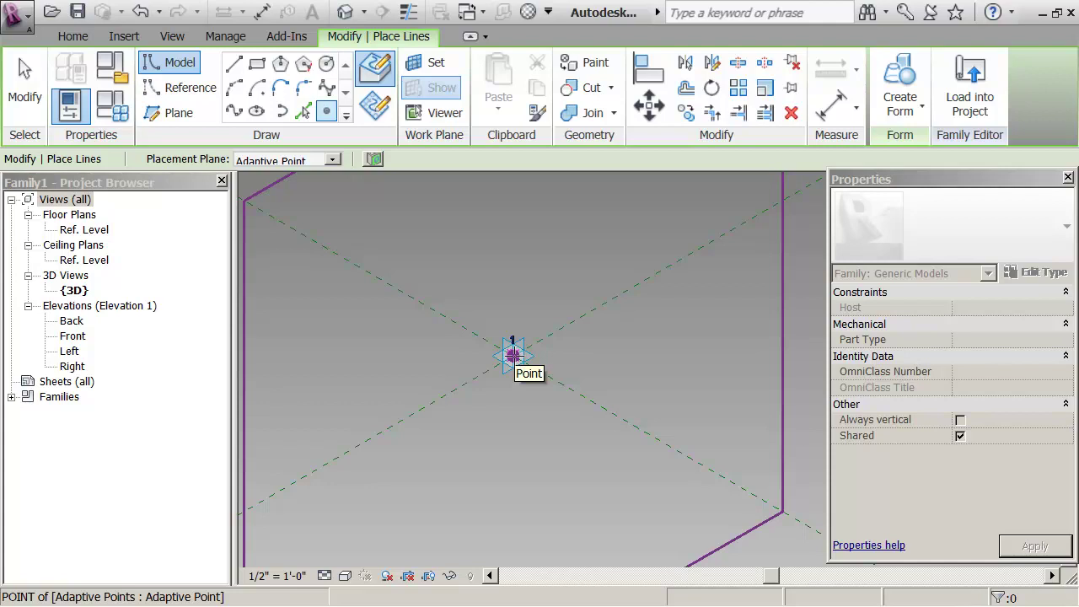
pyautogui.click(514, 355)
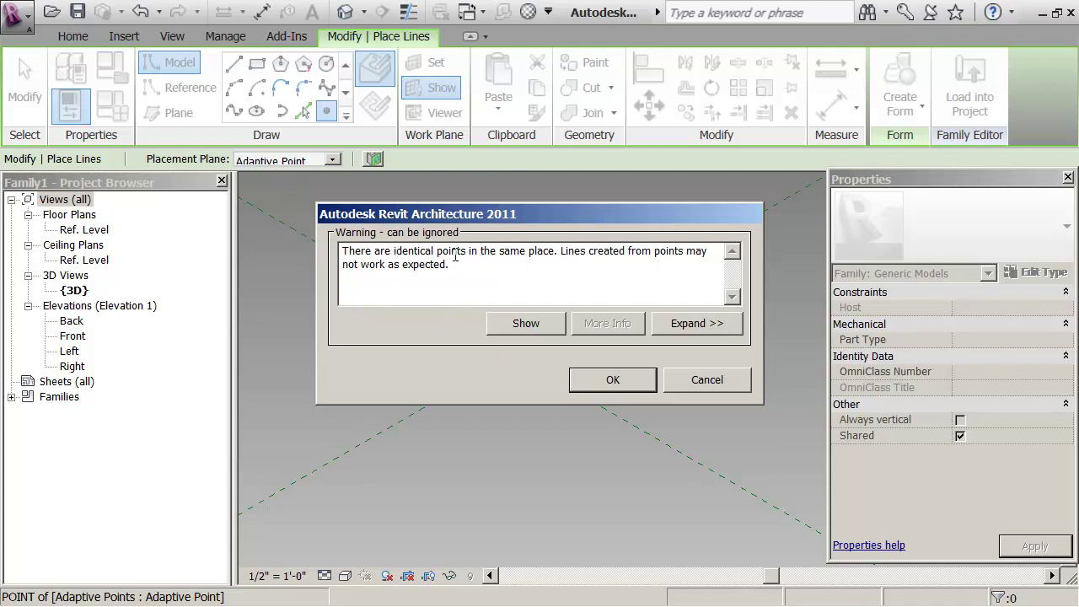
pyautogui.click(612, 380)
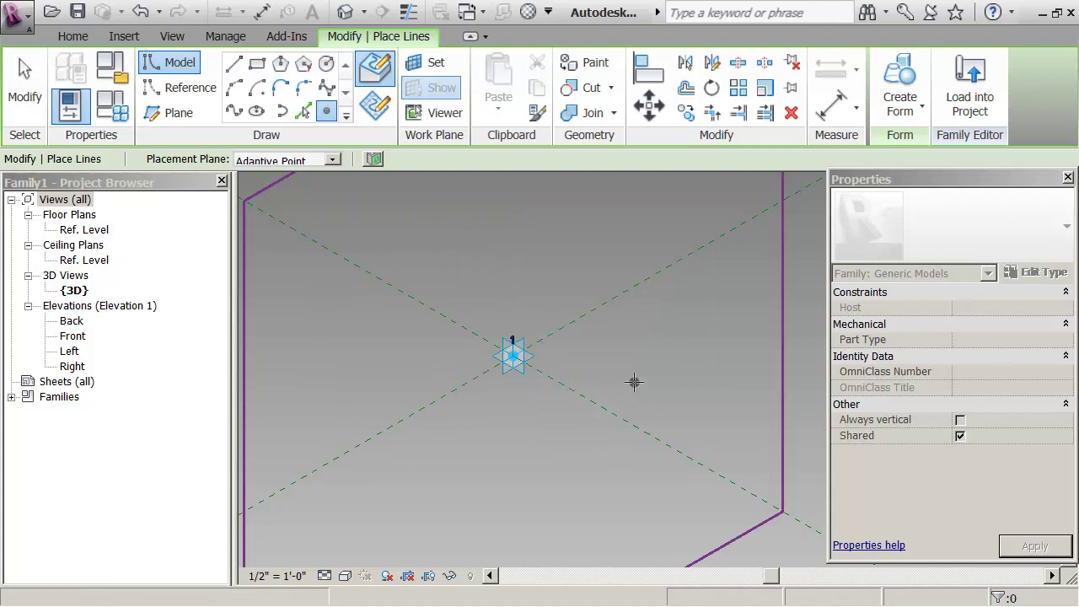
pyautogui.press('Escape')
pyautogui.press('Escape')
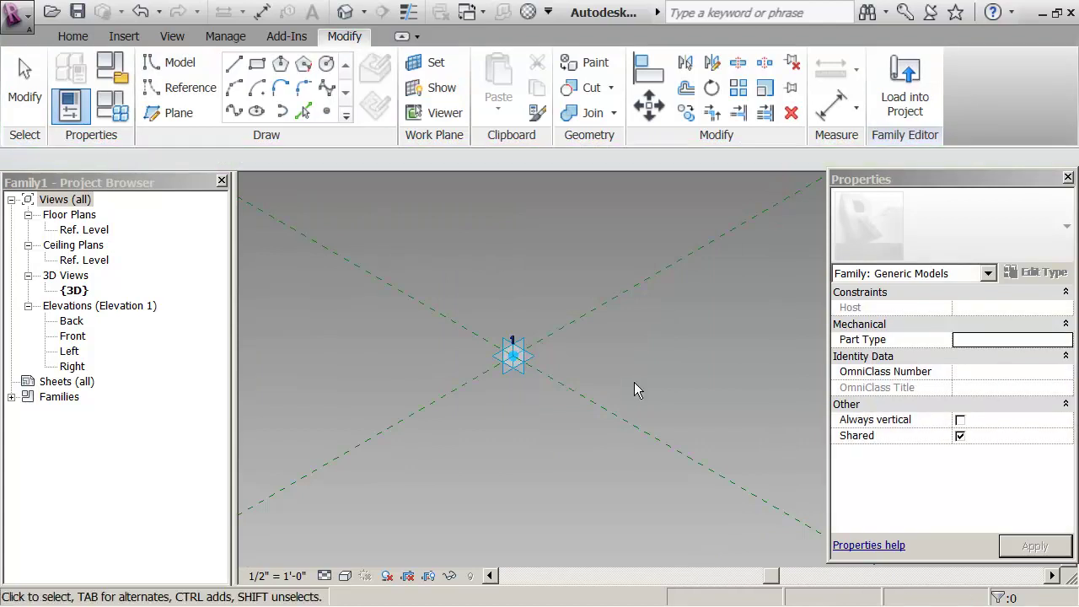
# Slide the hosted point along the lower-right reference plane and set its Offset to 10' 0"
pyautogui.click(514, 357)
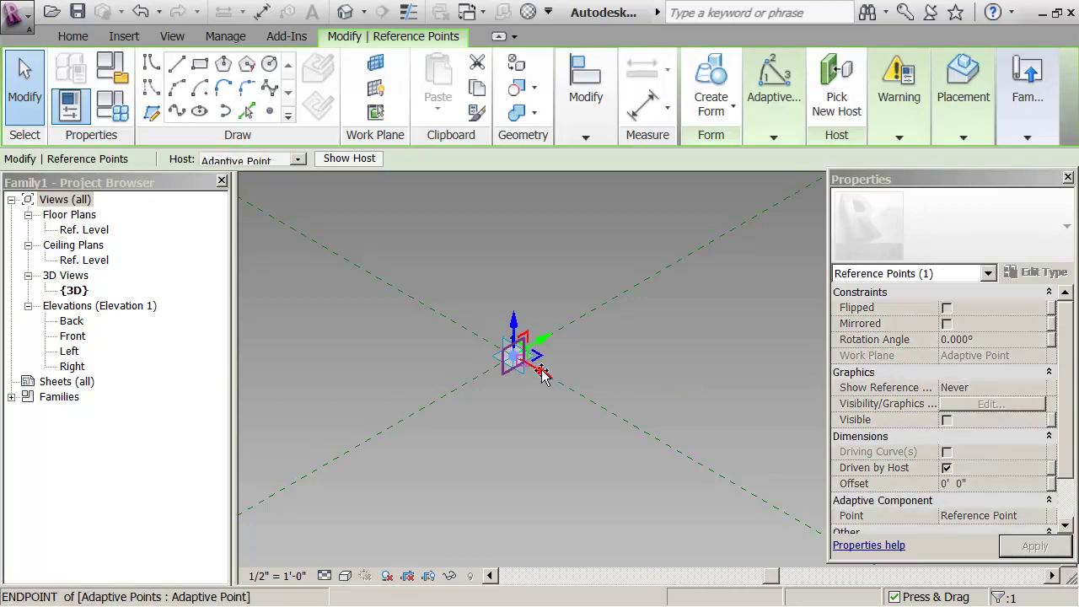
pyautogui.moveTo(542, 377); pyautogui.dragTo(595, 411)
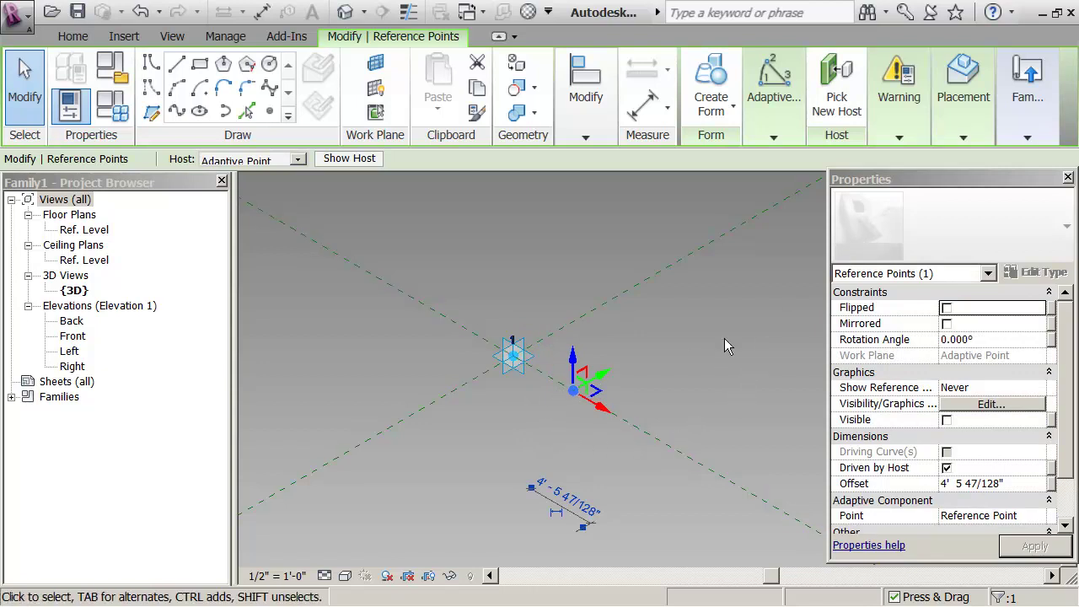
pyautogui.moveTo(1065, 415); pyautogui.dragTo(1076, 519)
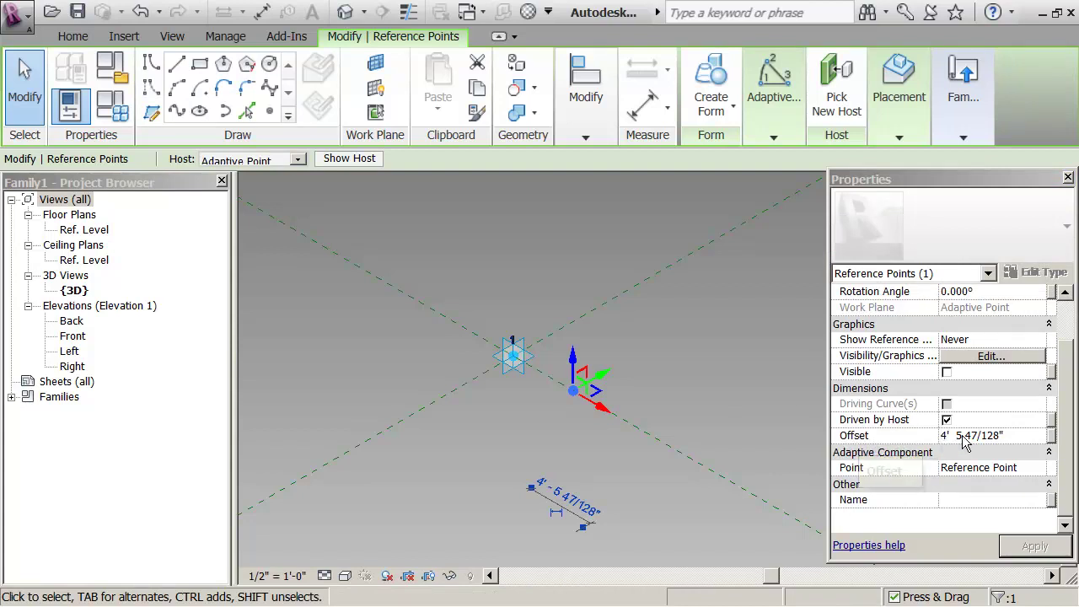
pyautogui.click(1013, 437)
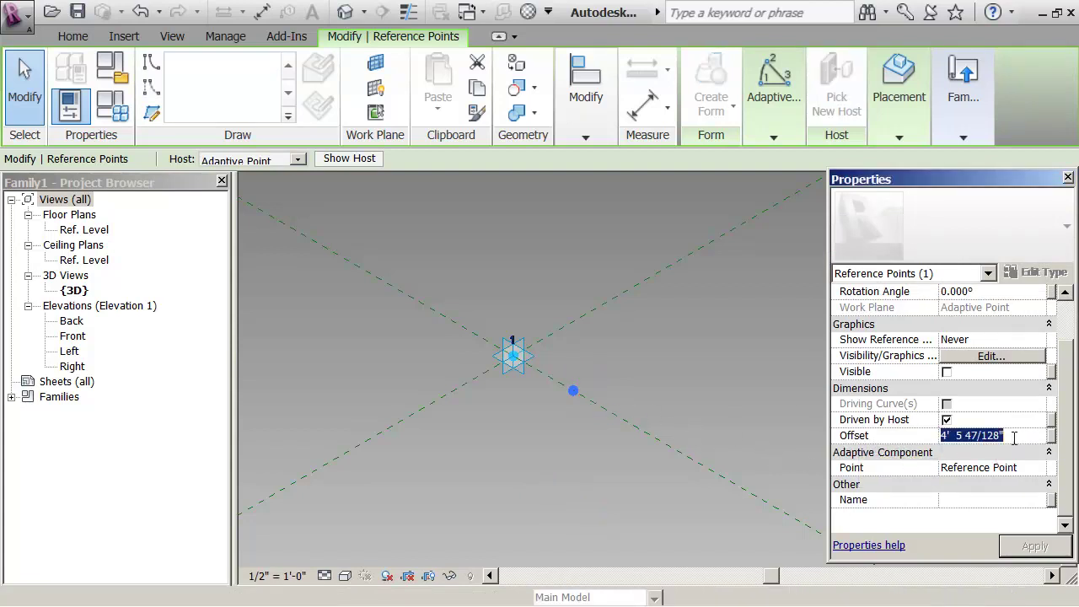
pyautogui.write('10')
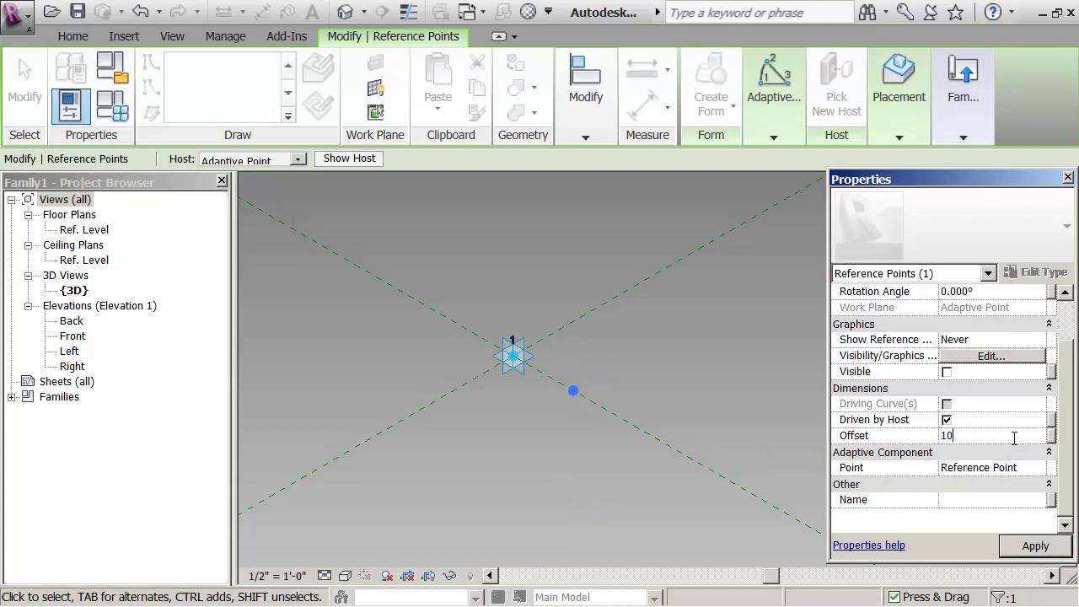
pyautogui.click(1035, 546)
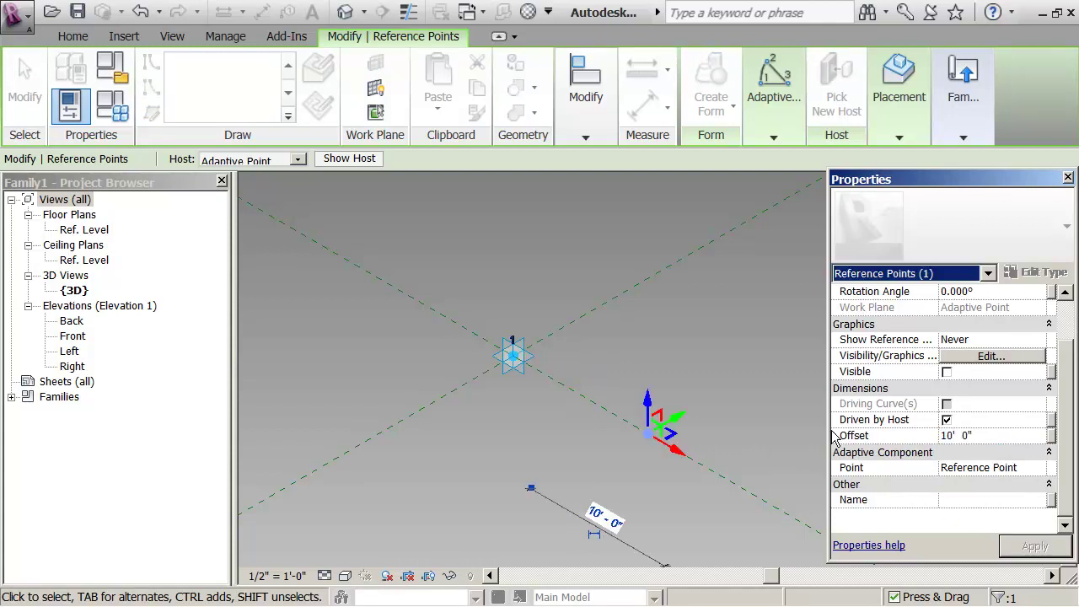
pyautogui.click(734, 377)
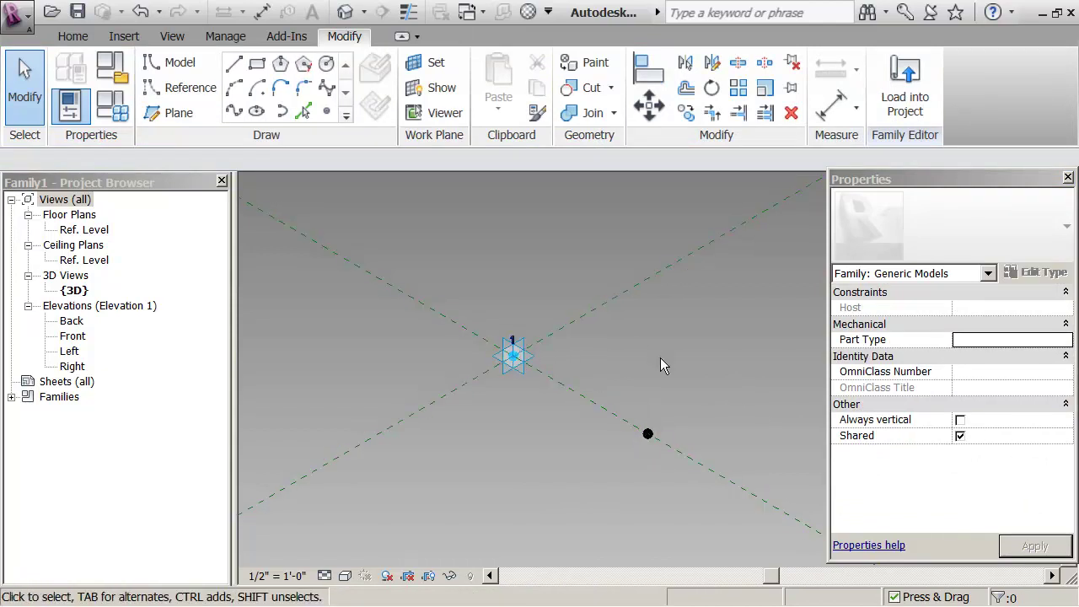
# Place another reference point on the adaptive point's work plane, accepting the identical-points warning
pyautogui.moveTo(658, 358); pyautogui.dragTo(645, 360, button='middle')
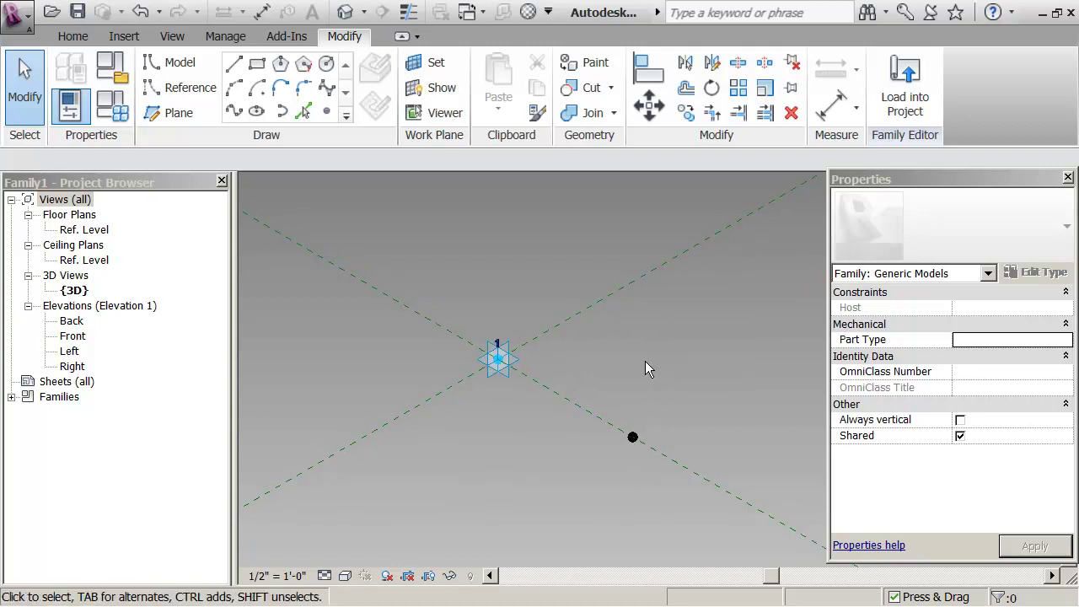
pyautogui.click(429, 62)
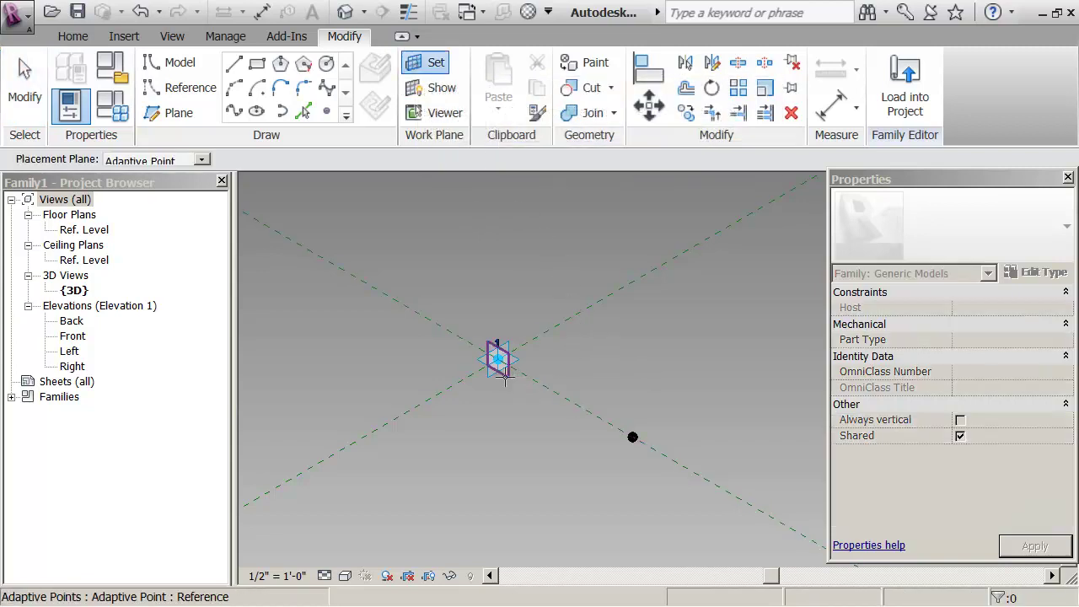
pyautogui.click(505, 378)
pyautogui.click(328, 111)
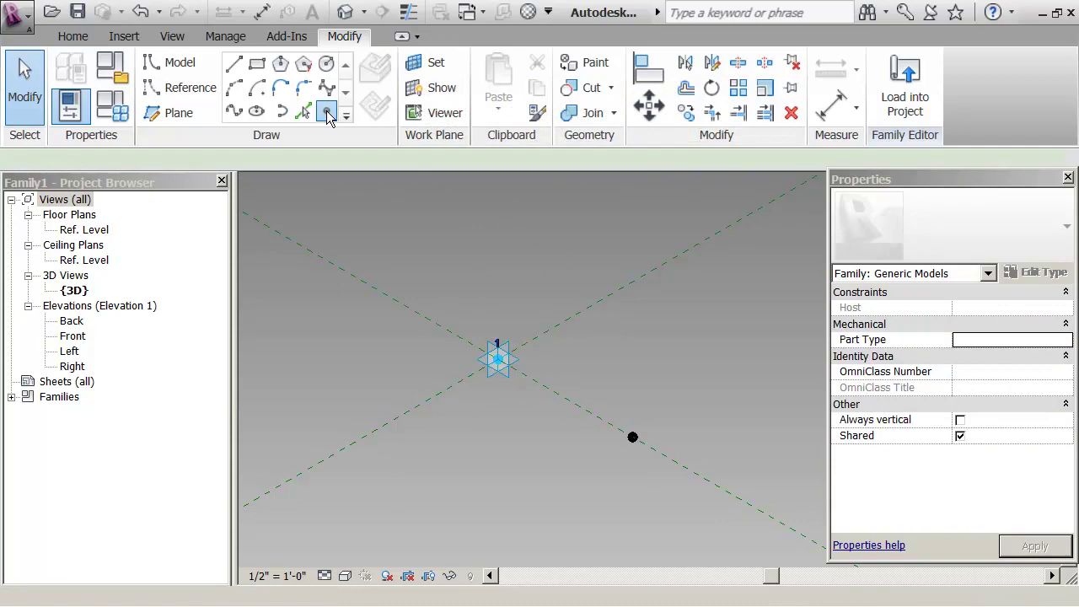
pyautogui.click(498, 360)
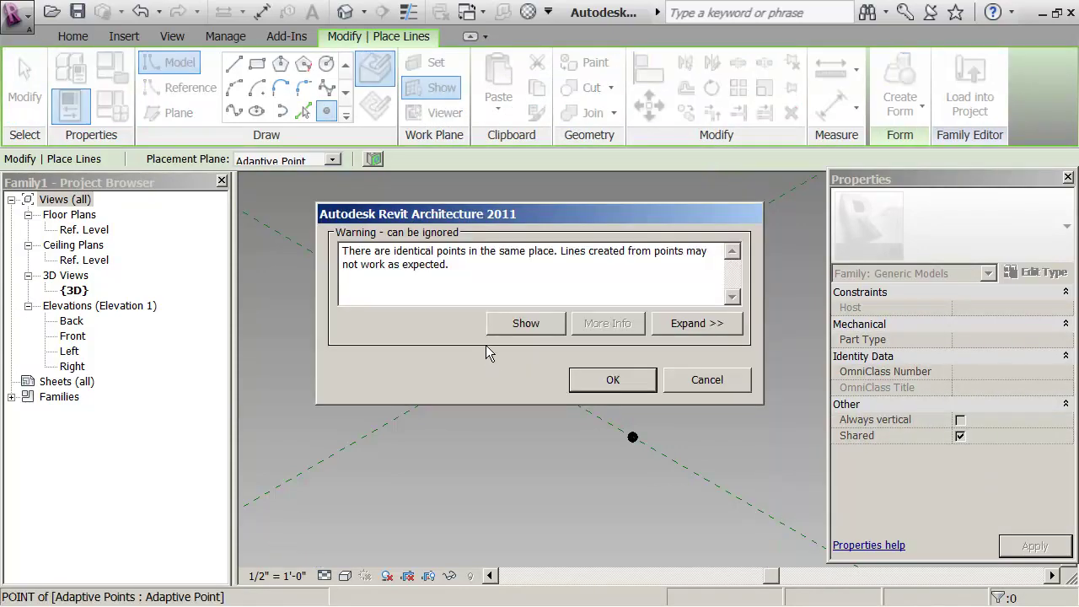
pyautogui.click(612, 378)
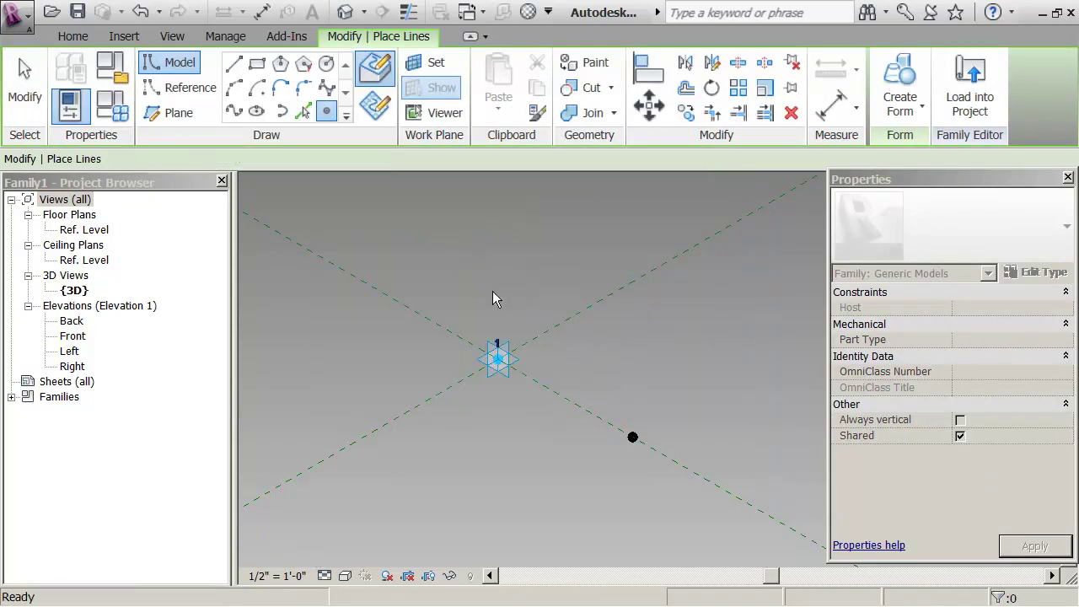
pyautogui.press('Escape')
pyautogui.press('Escape')
# Move the new point up-right along the reference plane and set its Offset to 10'
pyautogui.click(498, 362)
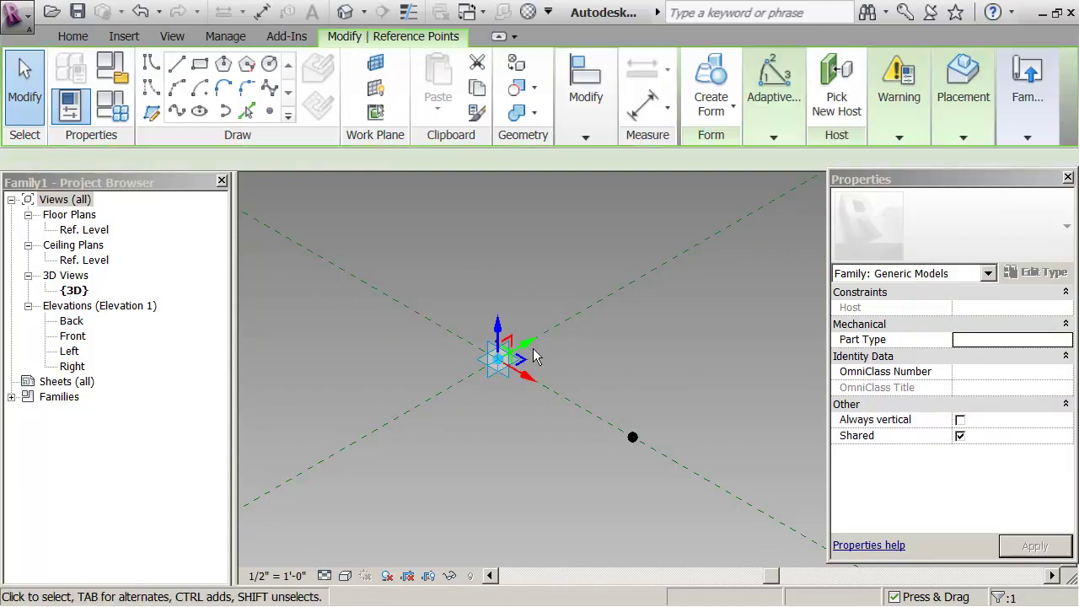
pyautogui.moveTo(529, 353); pyautogui.dragTo(609, 299)
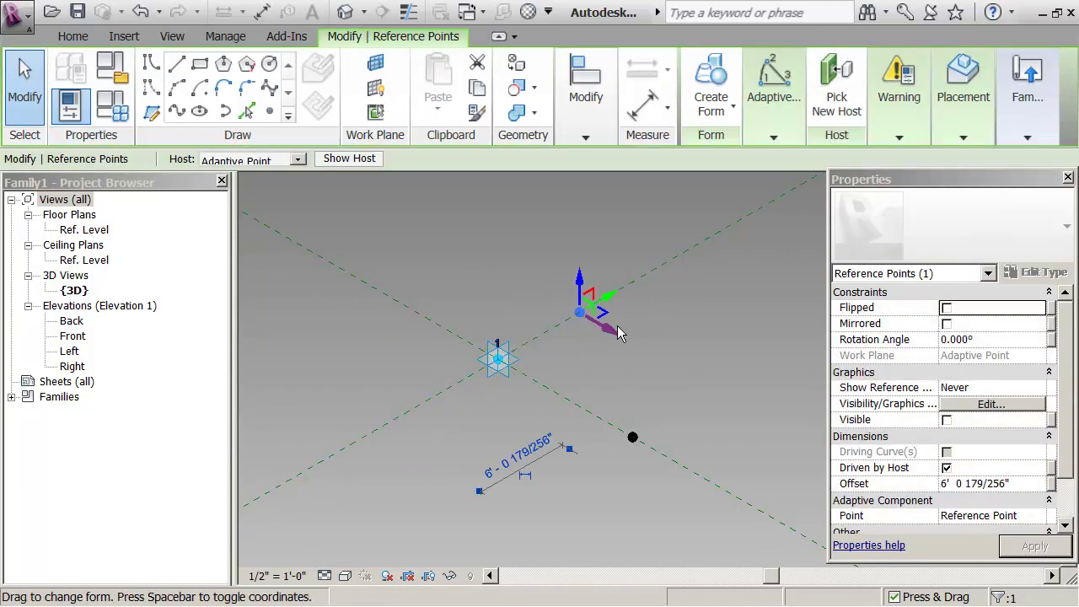
pyautogui.click(1020, 489)
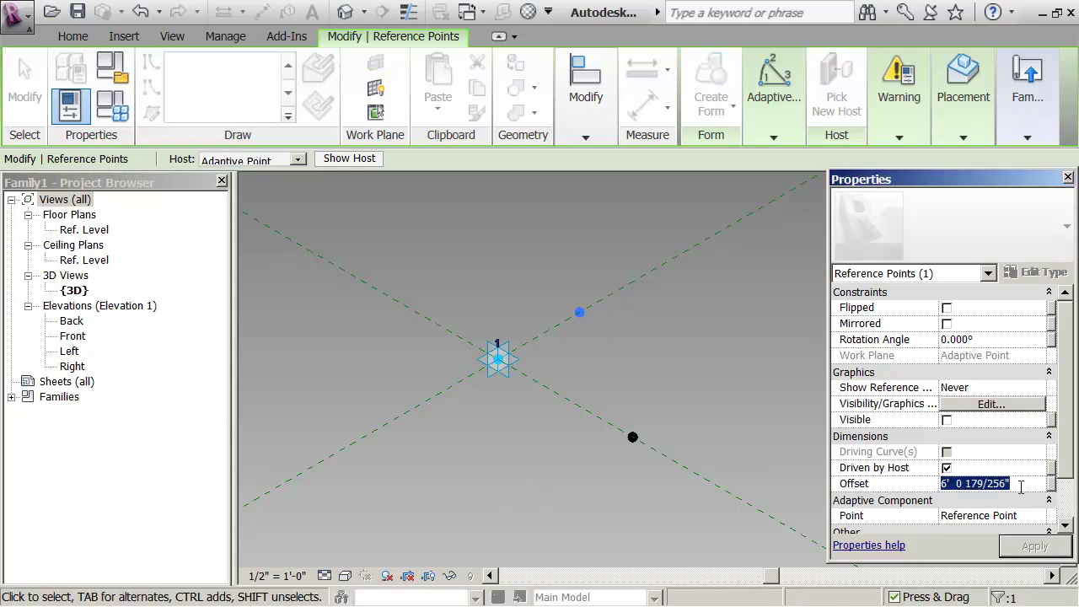
pyautogui.write('10')
pyautogui.press('Return')
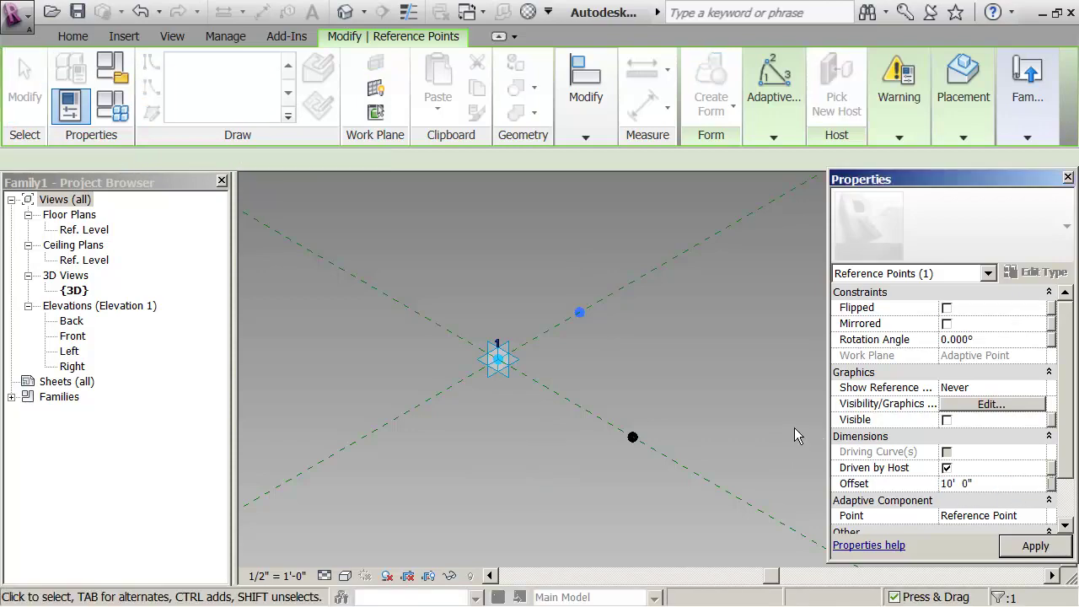
# Place a reference point on the adaptive point's face, accepting the identical-points warning
pyautogui.click(735, 407)
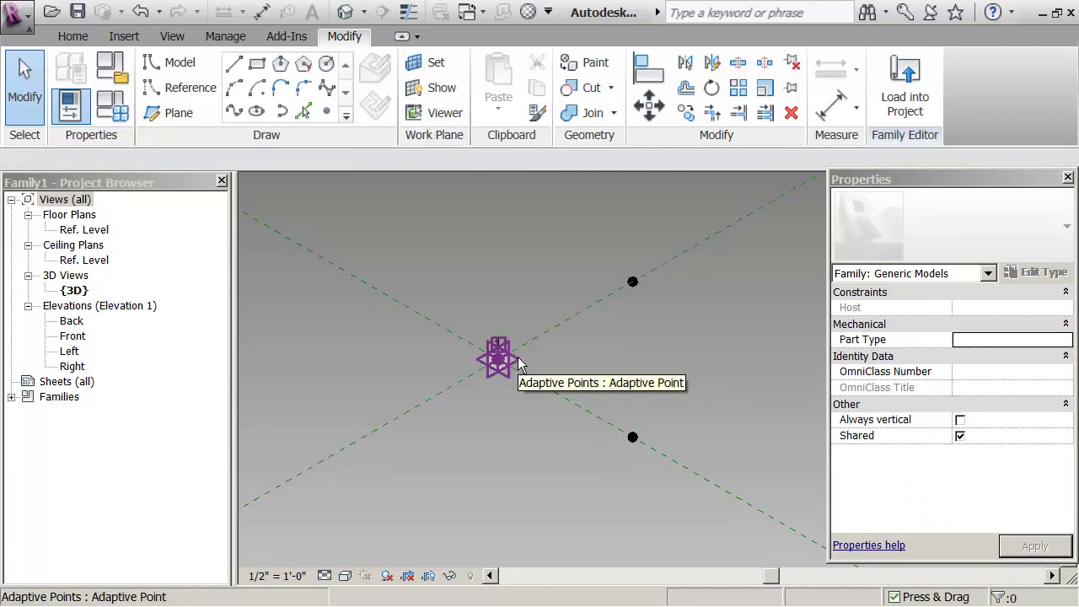
pyautogui.press('Tab')
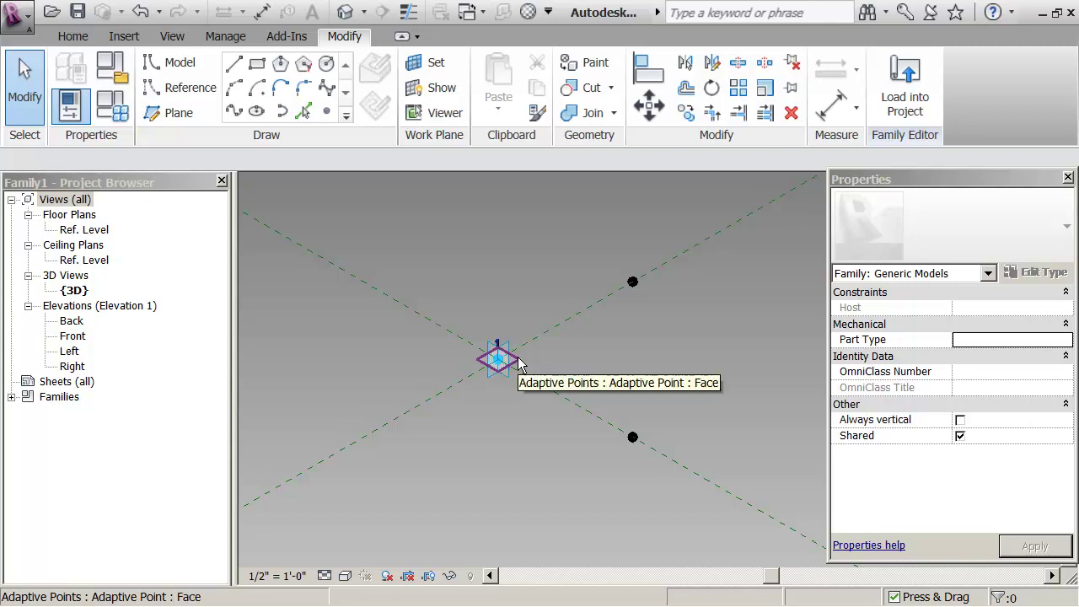
pyautogui.click(518, 362)
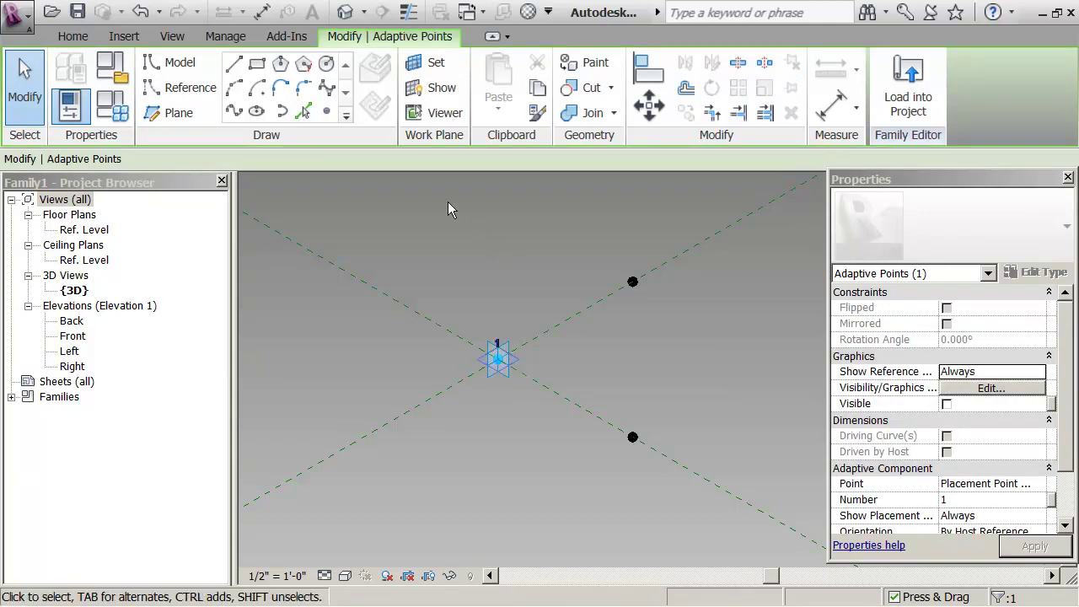
pyautogui.click(326, 111)
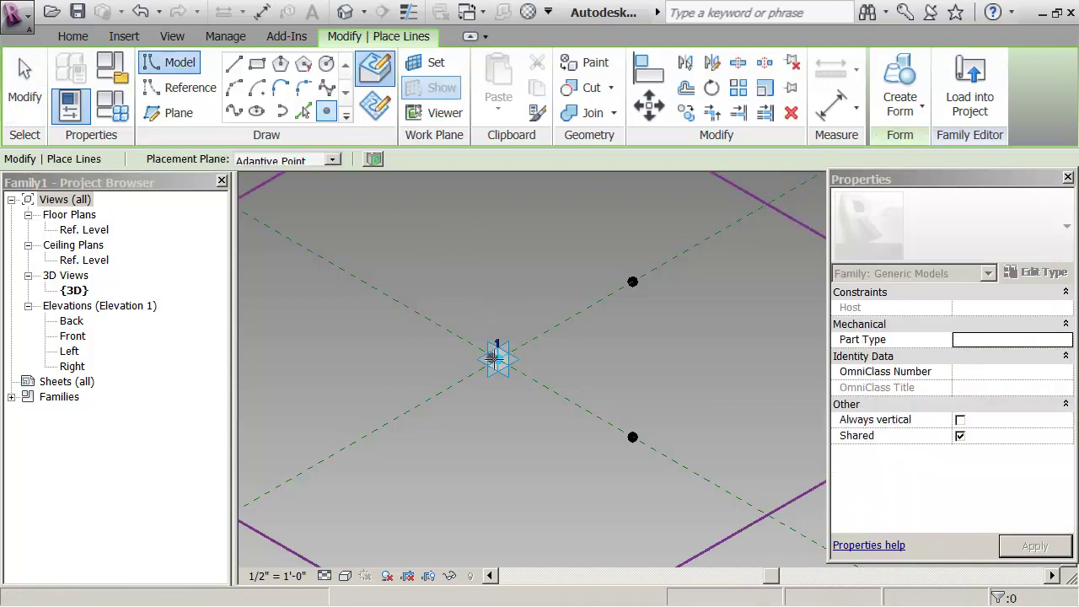
pyautogui.click(497, 359)
pyautogui.click(612, 380)
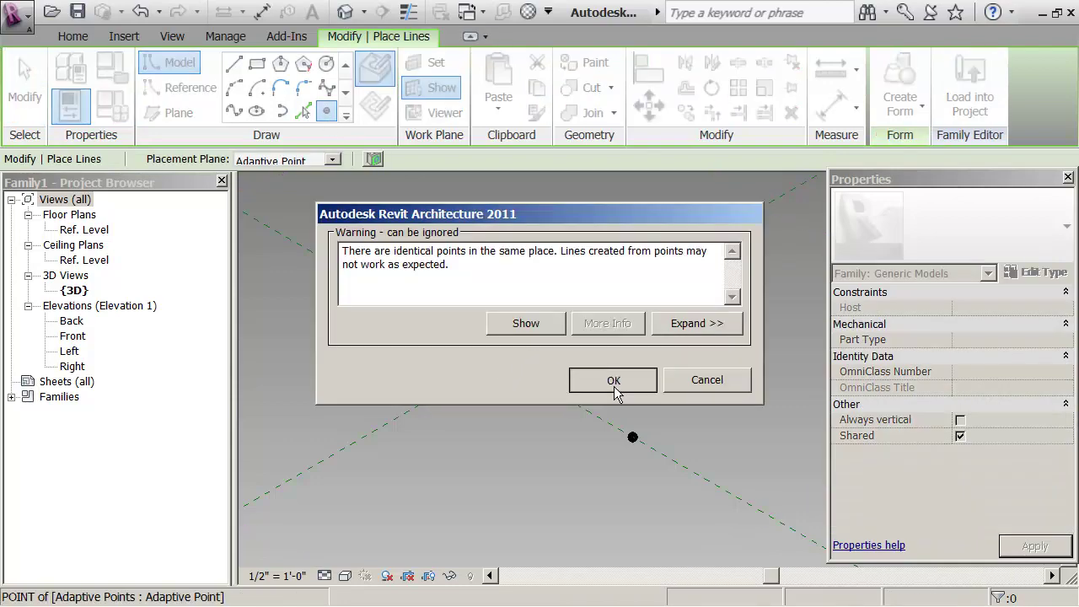
pyautogui.press('Escape')
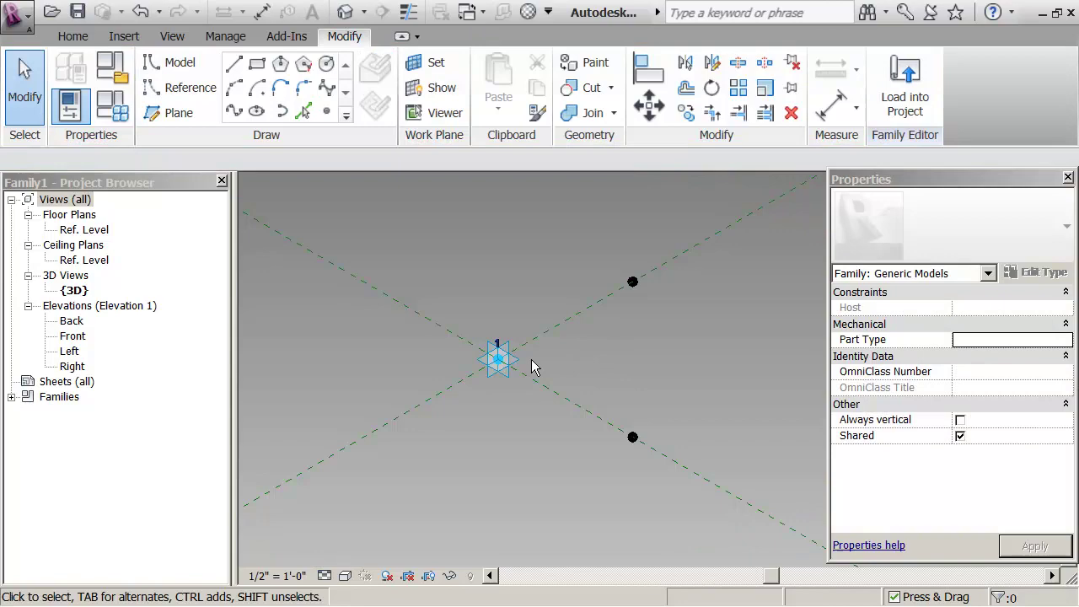
# Raise the new point straight up along Z and set its Offset to 10' 0"
pyautogui.click(498, 361)
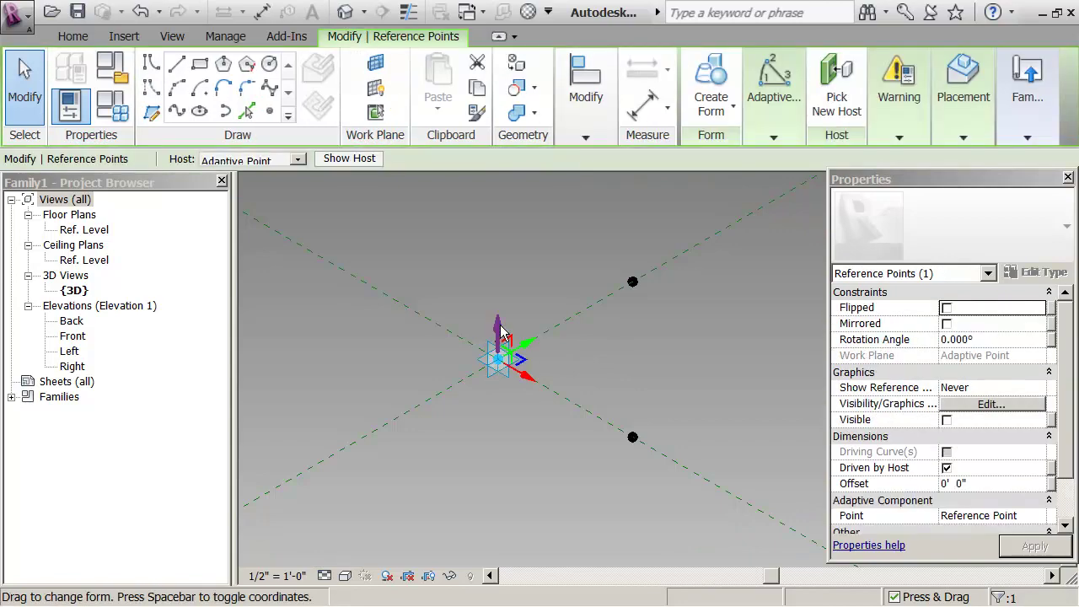
pyautogui.moveTo(497, 359); pyautogui.dragTo(501, 211)
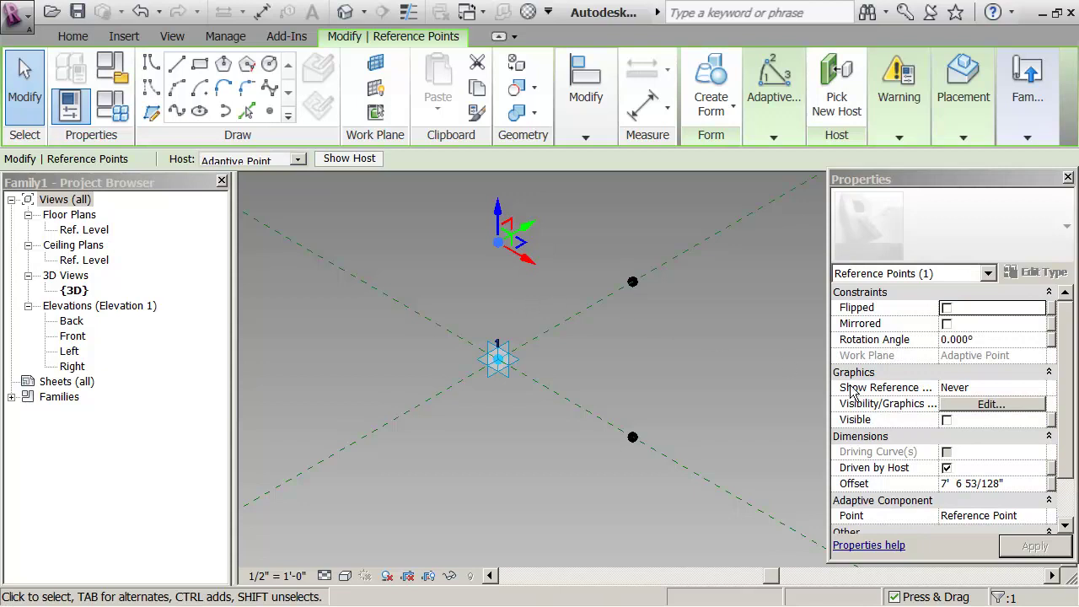
pyautogui.click(1007, 486)
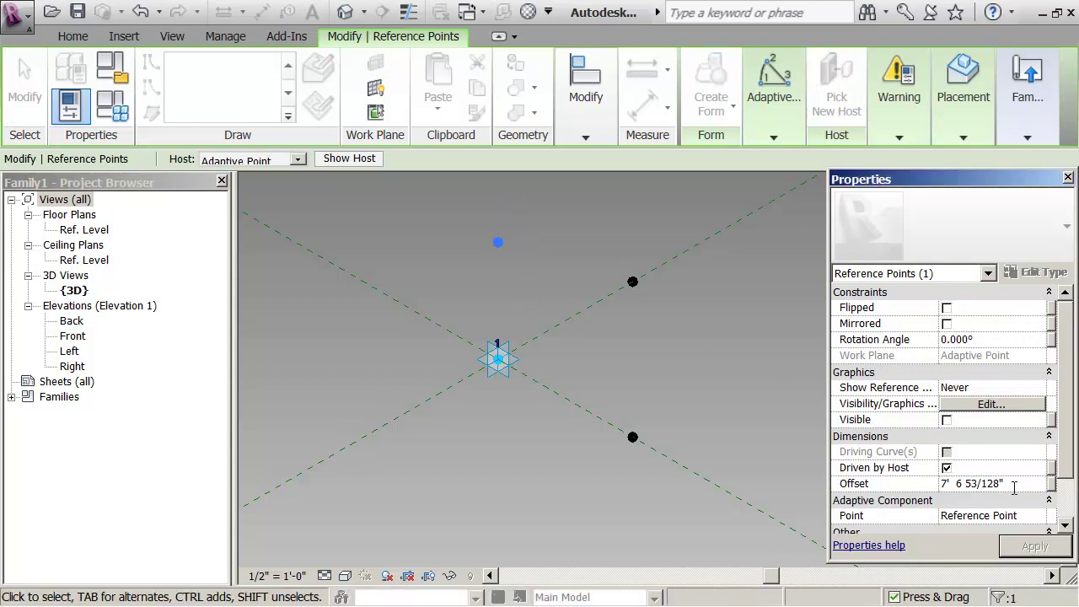
pyautogui.moveTo(1014, 487); pyautogui.dragTo(851, 499)
pyautogui.write('1')
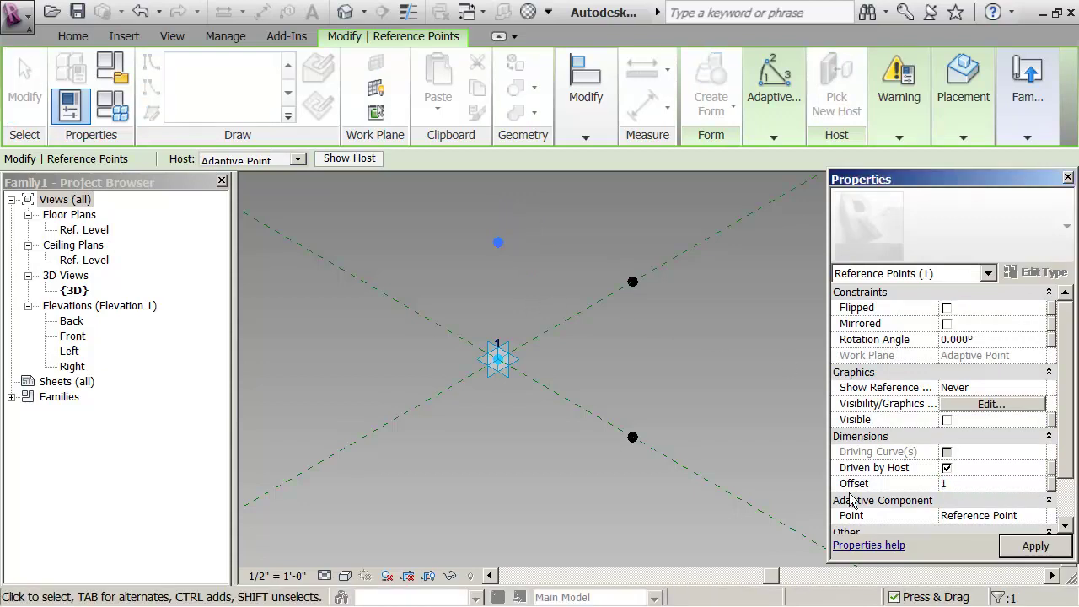
pyautogui.write('0')
pyautogui.press('Return')
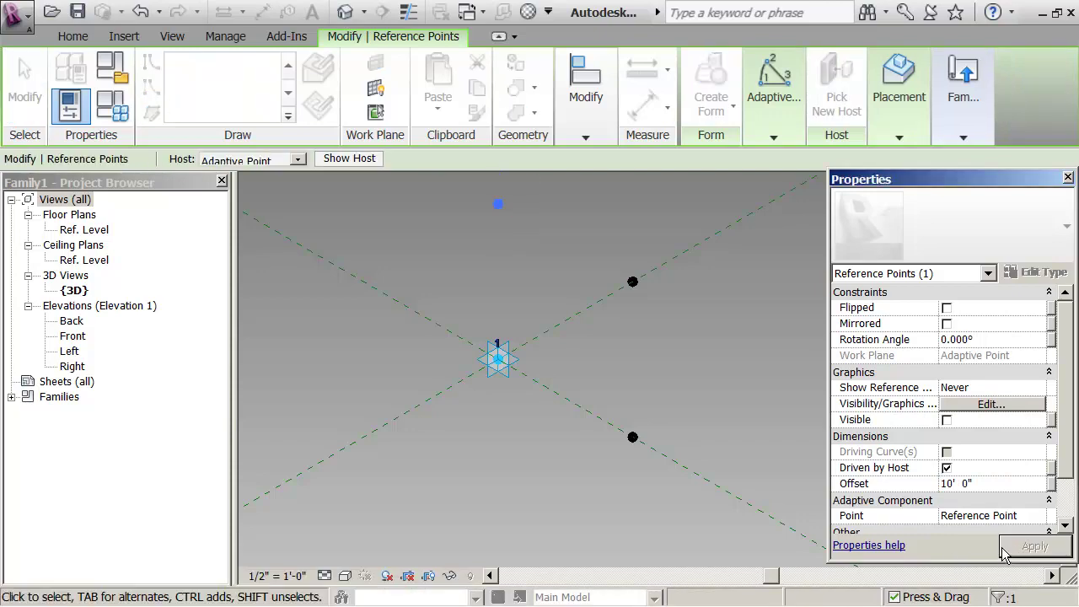
pyautogui.scroll(-1, 482, 448)
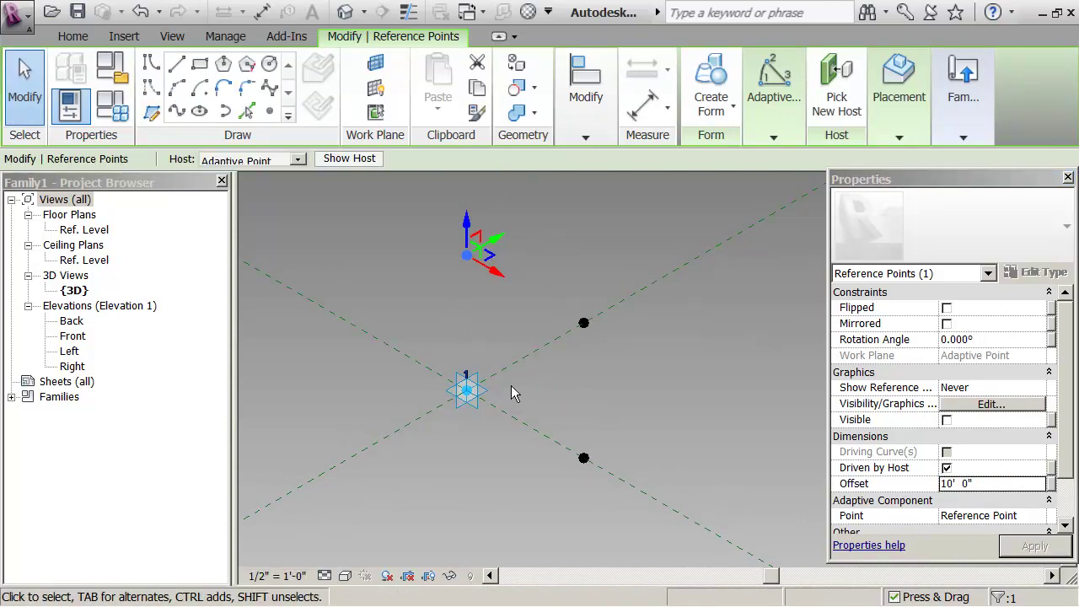
pyautogui.moveTo(488, 456); pyautogui.dragTo(494, 461, button='middle')
pyautogui.click(355, 282)
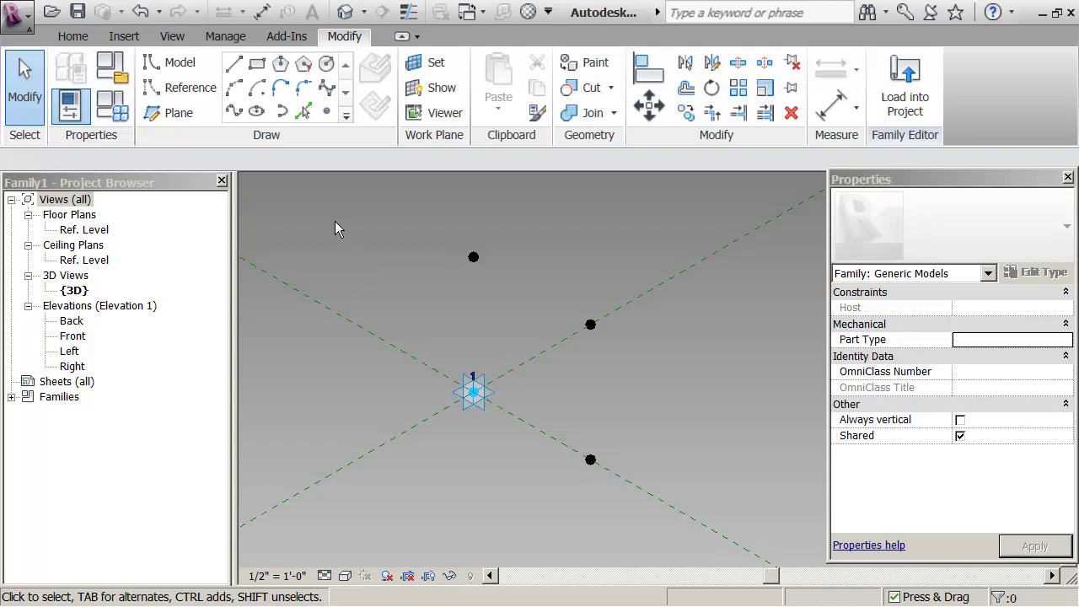
# Activate the Model Line tool with 3D Snapping enabled
pyautogui.click(181, 67)
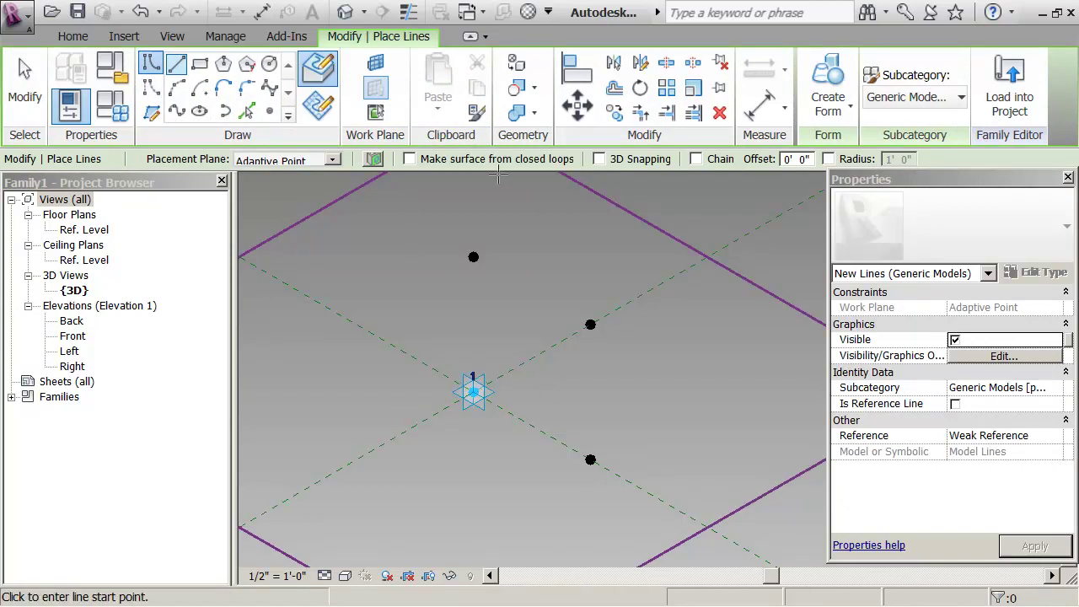
pyautogui.click(599, 159)
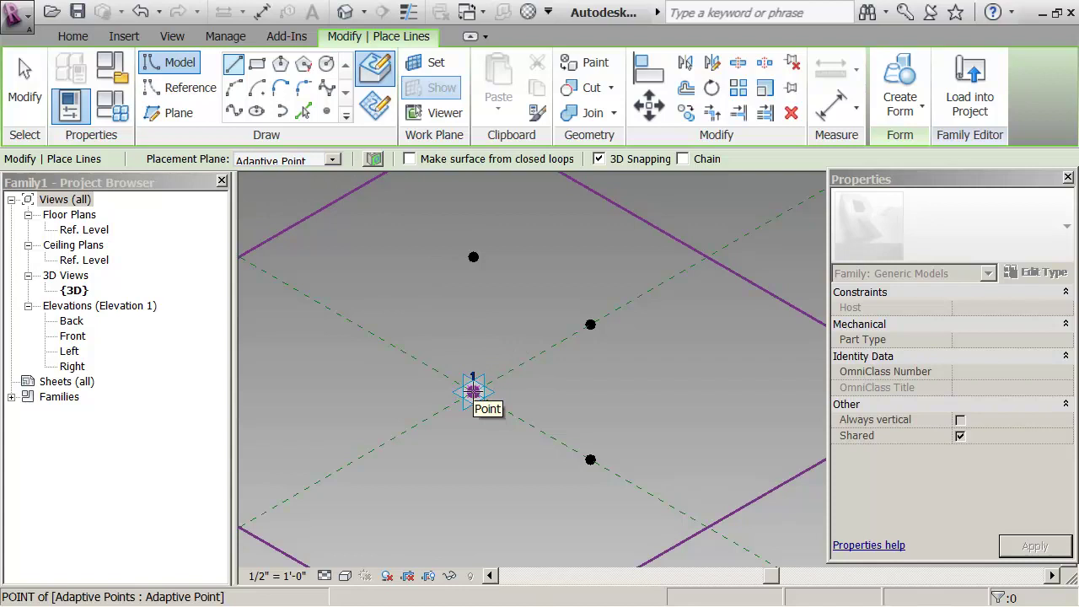
# Draw three model lines from adaptive point 1 to the lower, upper-right and raised reference points
pyautogui.click(473, 390)
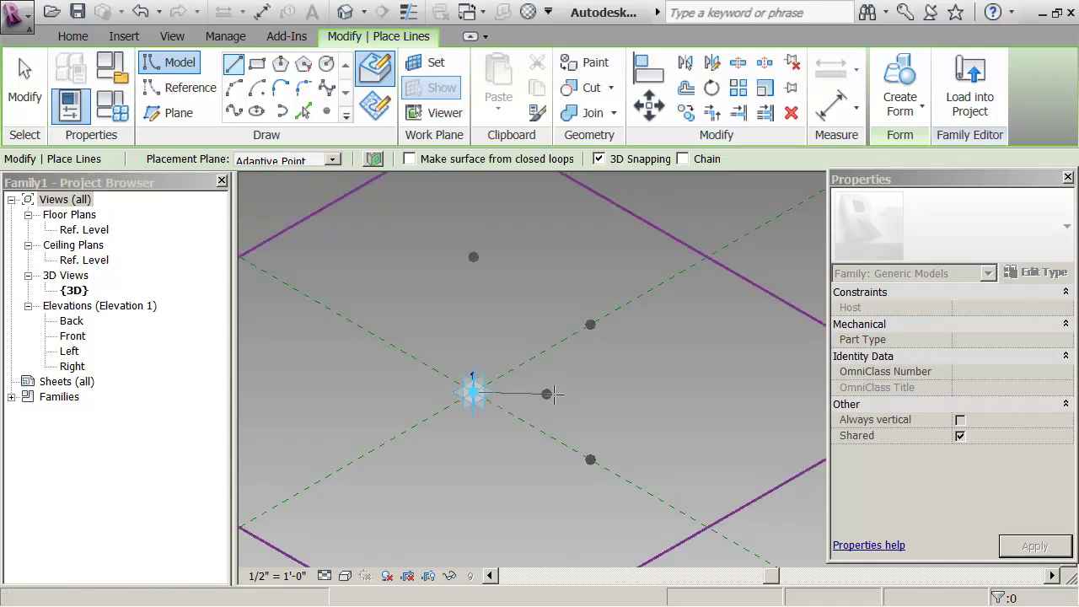
pyautogui.click(590, 459)
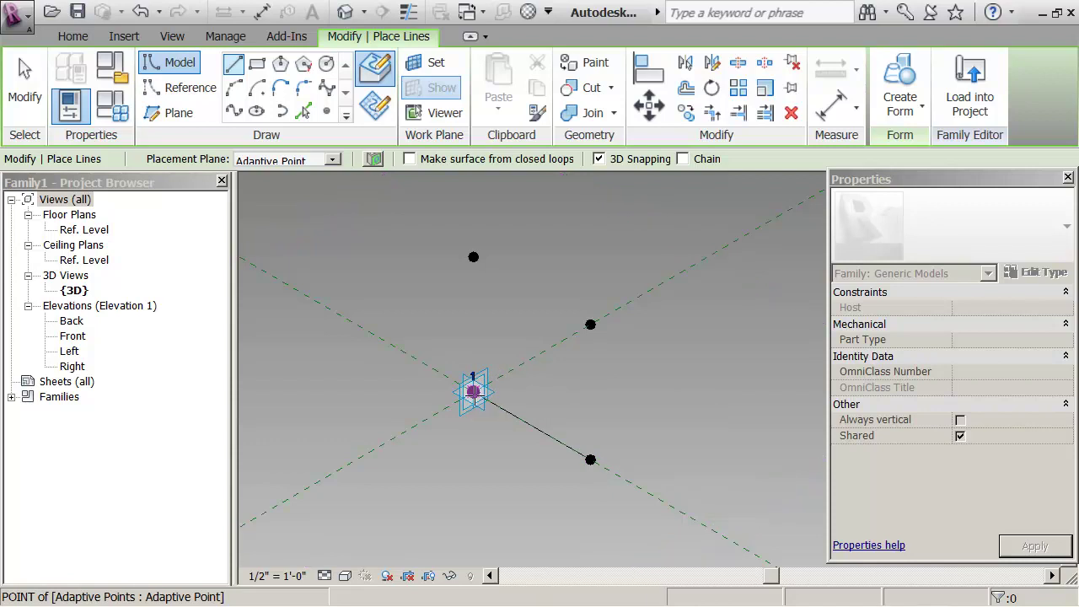
pyautogui.click(474, 389)
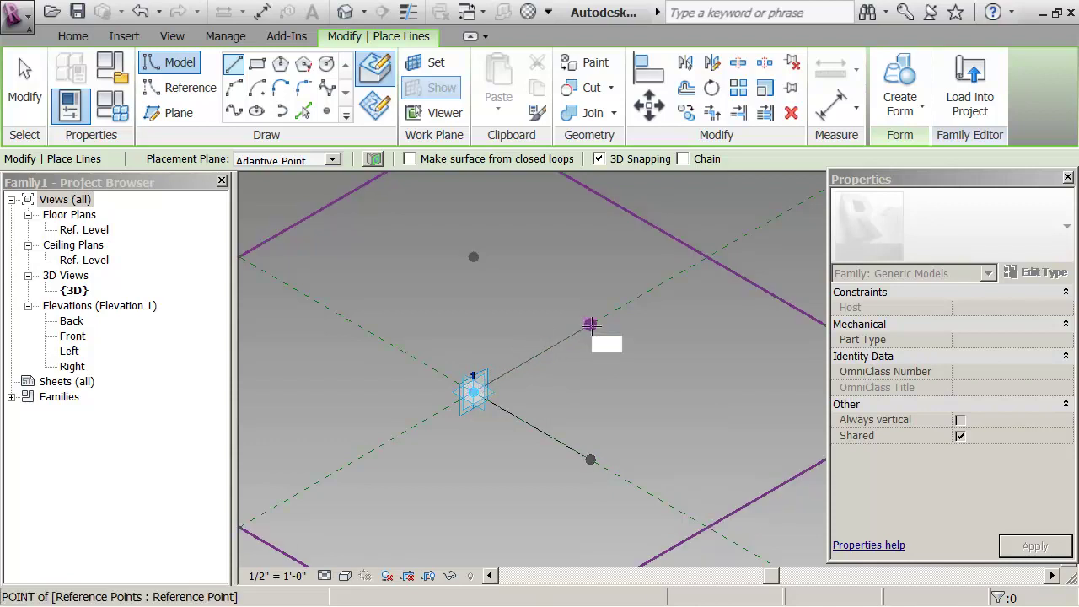
pyautogui.click(590, 325)
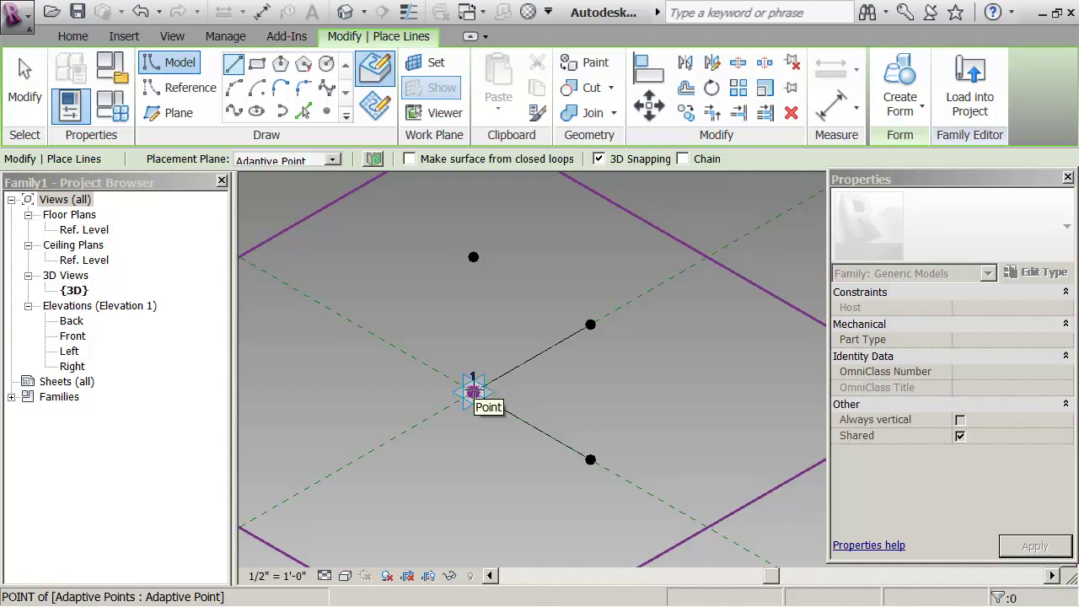
pyautogui.click(473, 390)
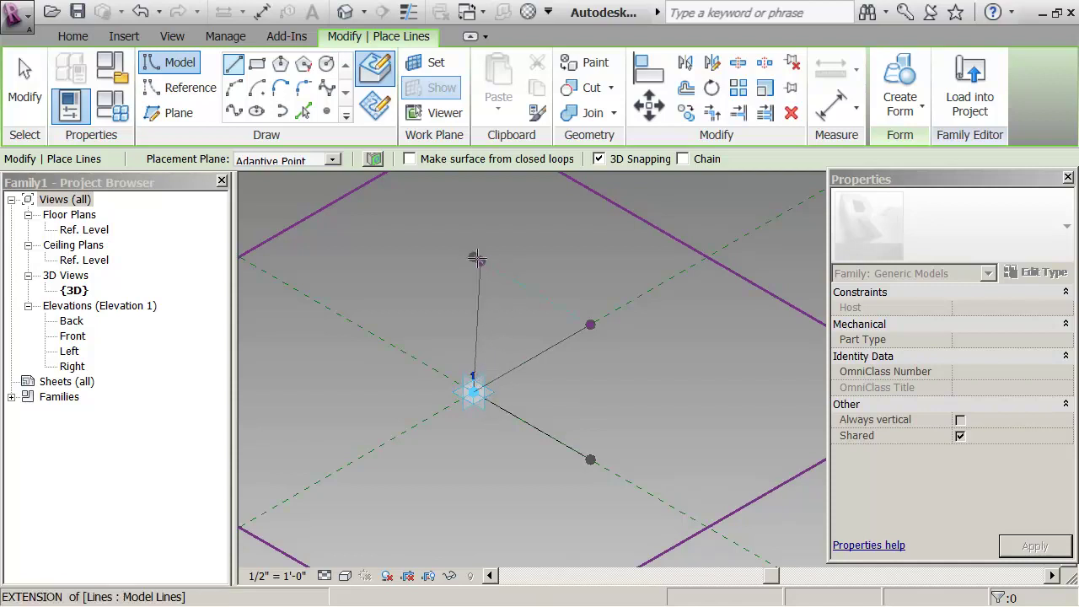
pyautogui.click(473, 257)
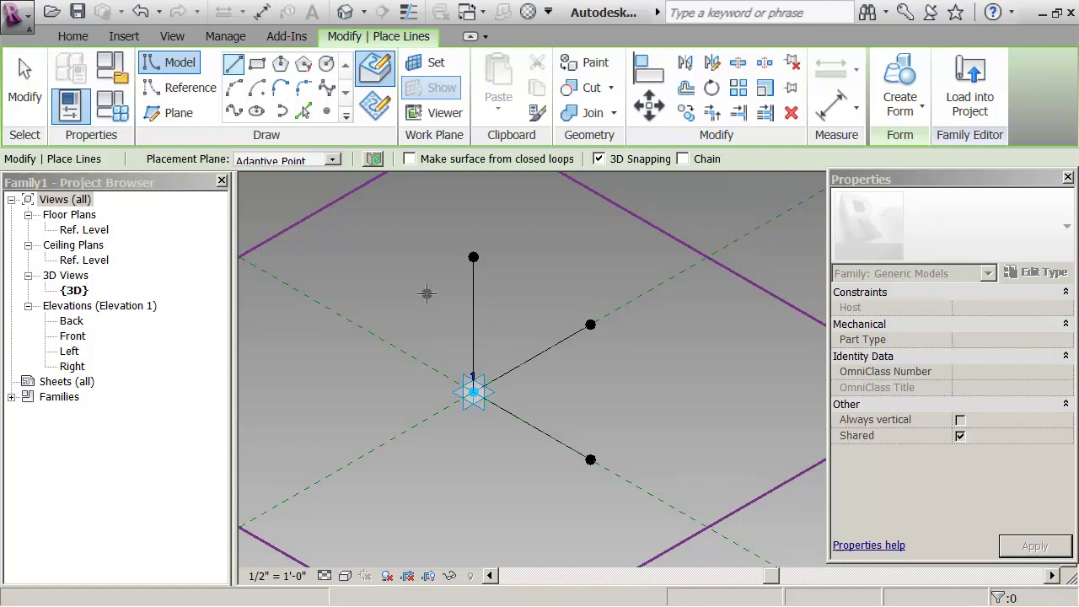
pyautogui.press('Escape')
pyautogui.press('Escape')
pyautogui.keyDown('shift'); pyautogui.moveTo(447, 321); pyautogui.dragTo(406, 228, button='middle'); pyautogui.keyUp('shift')
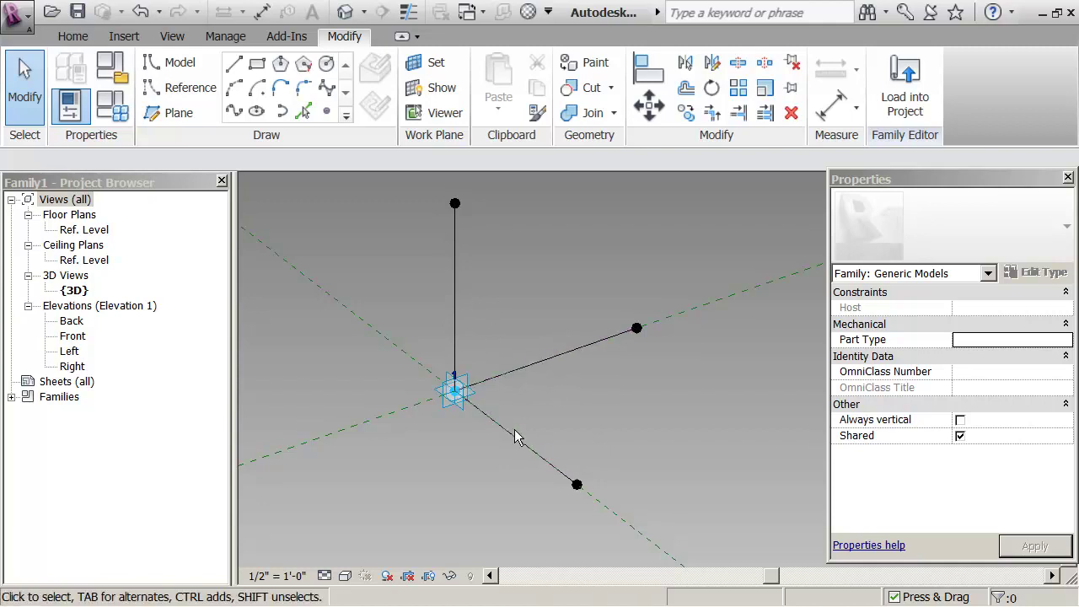
# Open Object Styles from the Manage tab and select the Generic Models category
pyautogui.click(454, 392)
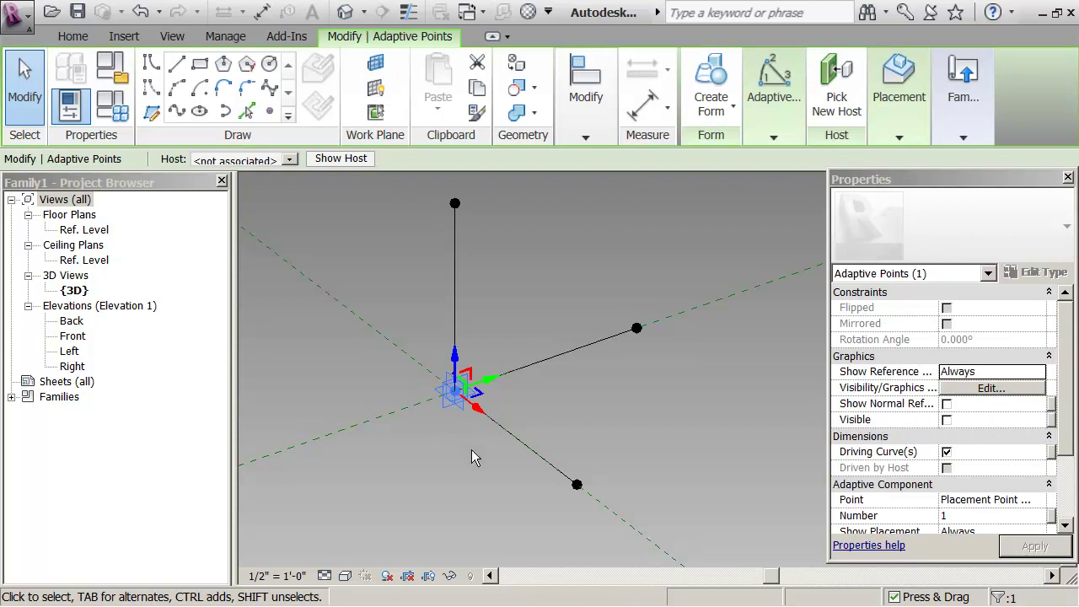
pyautogui.click(474, 454)
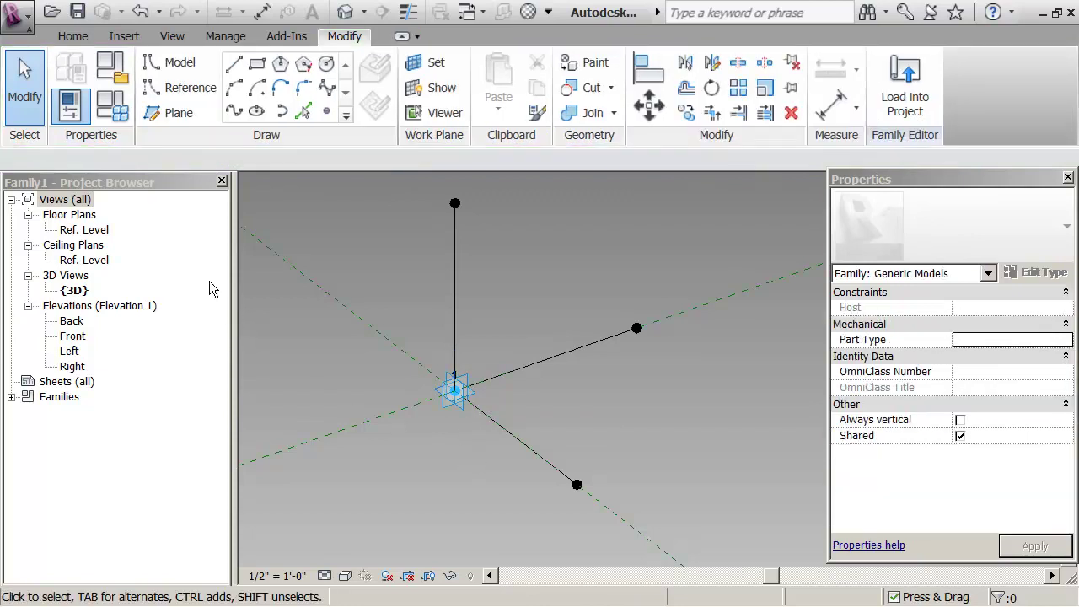
pyautogui.click(226, 38)
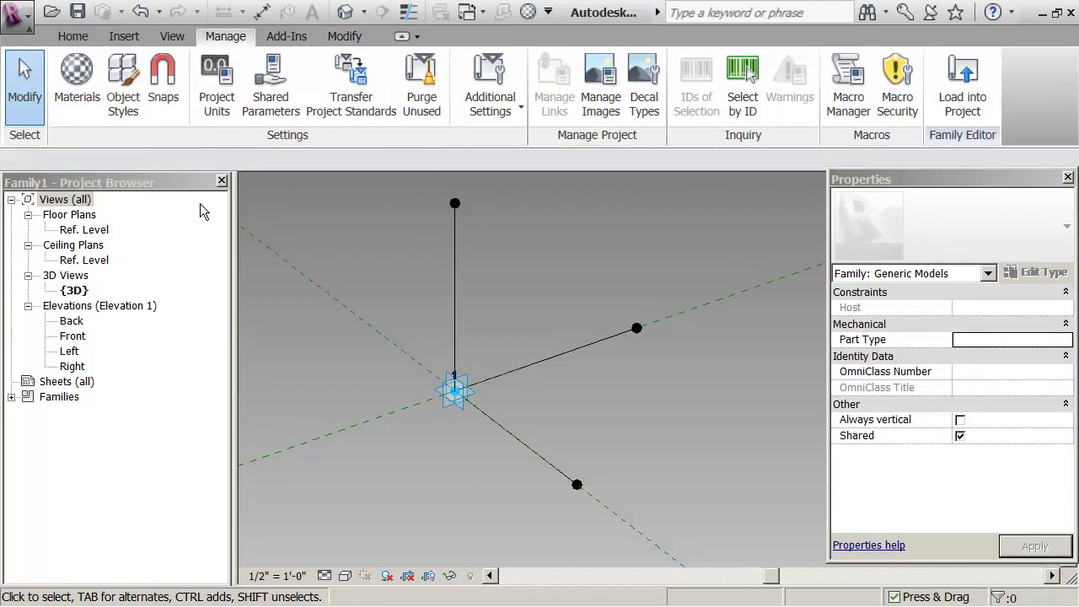
pyautogui.click(128, 118)
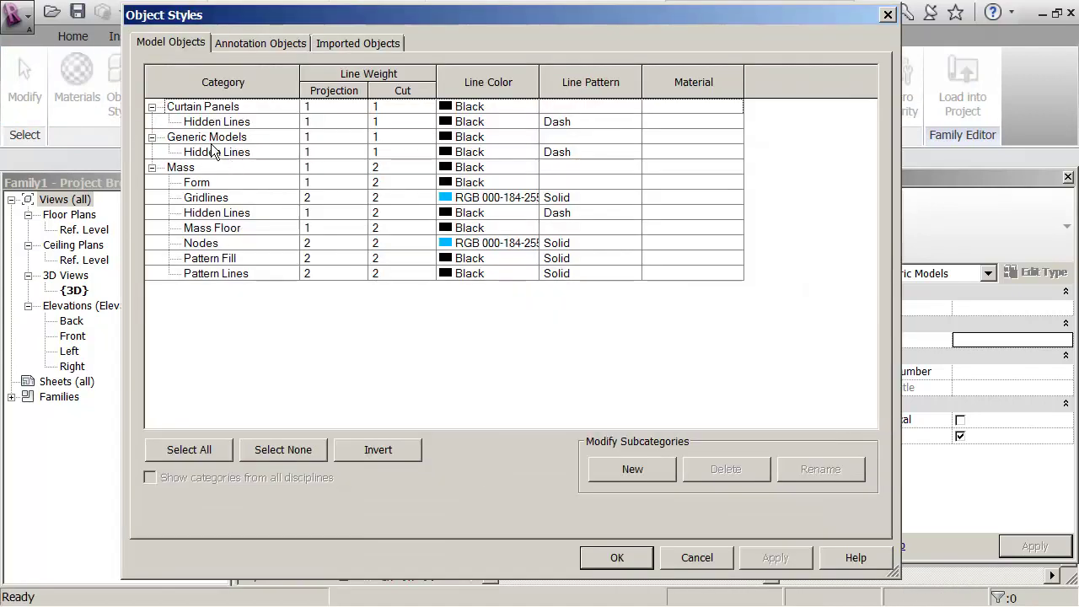
pyautogui.click(207, 139)
pyautogui.click(217, 153)
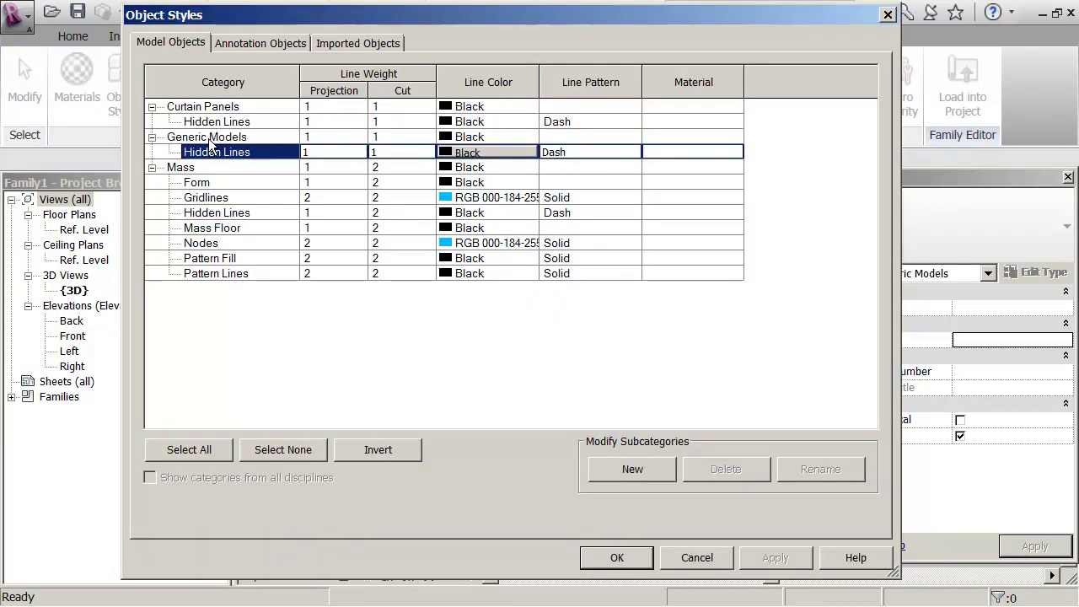
pyautogui.click(210, 140)
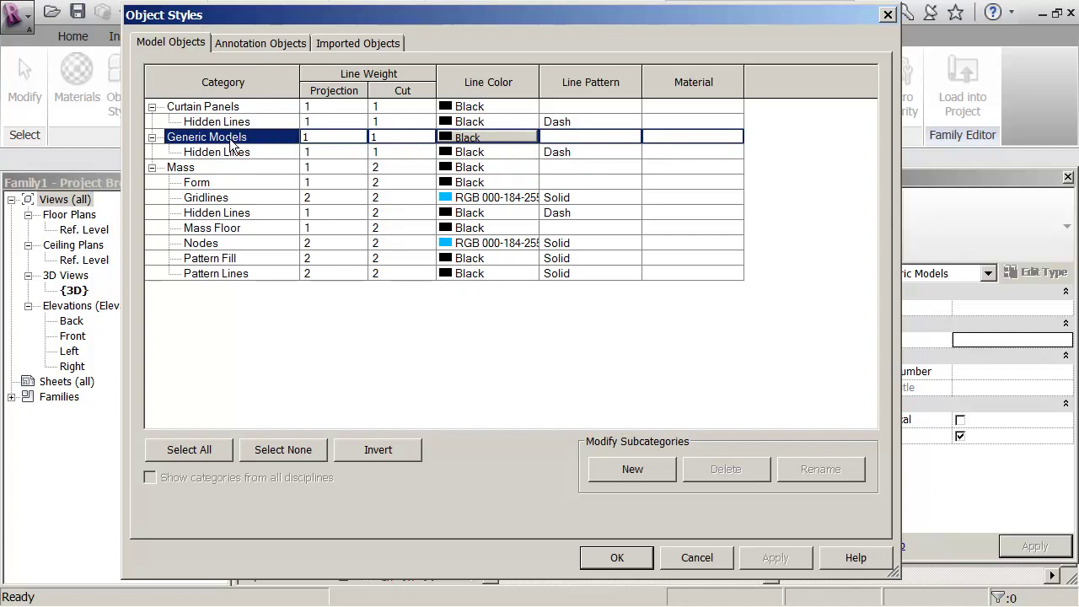
# Add new x line, y line and z line subcategories under Generic Models
pyautogui.click(632, 469)
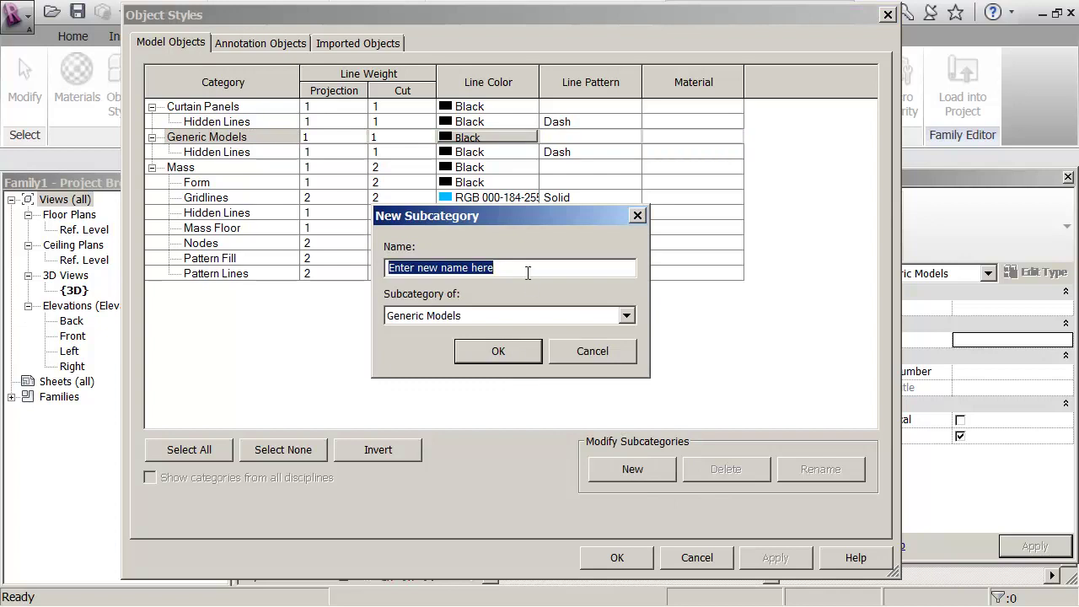
pyautogui.write('x line')
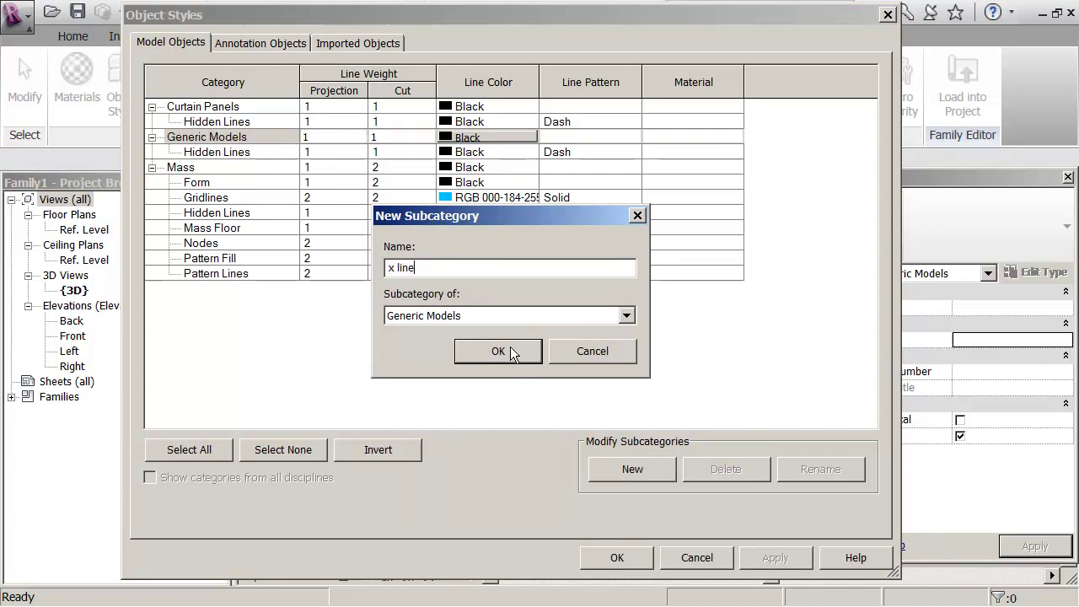
pyautogui.click(510, 352)
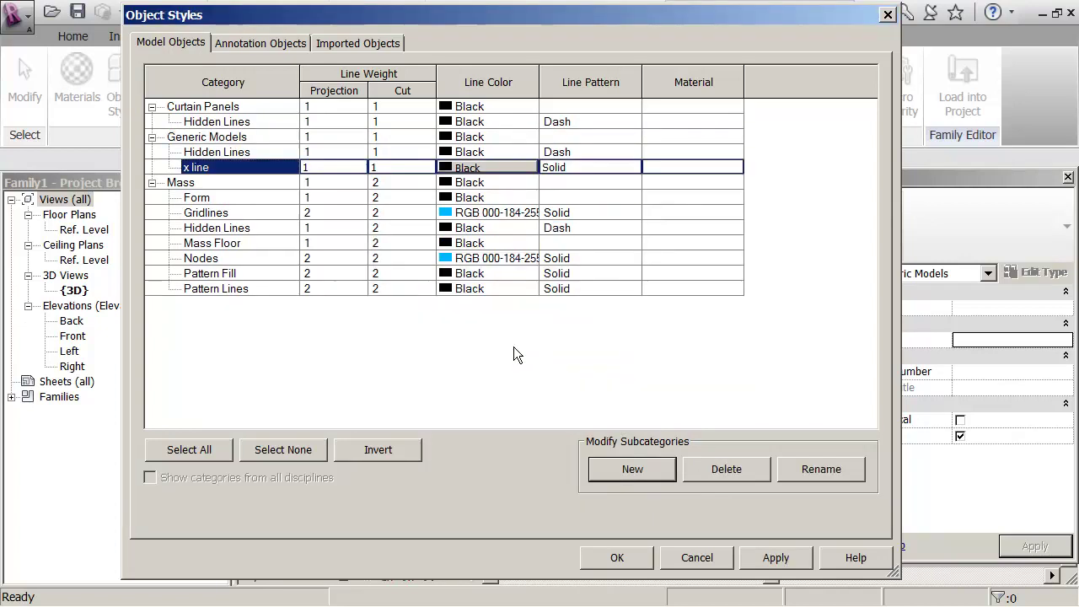
pyautogui.click(632, 469)
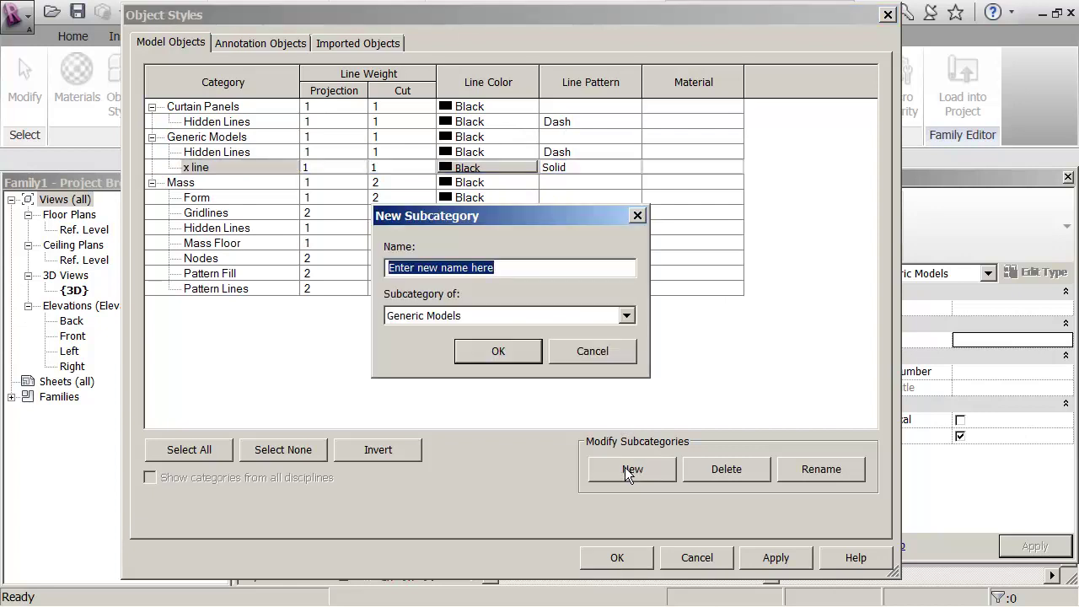
pyautogui.write('y line')
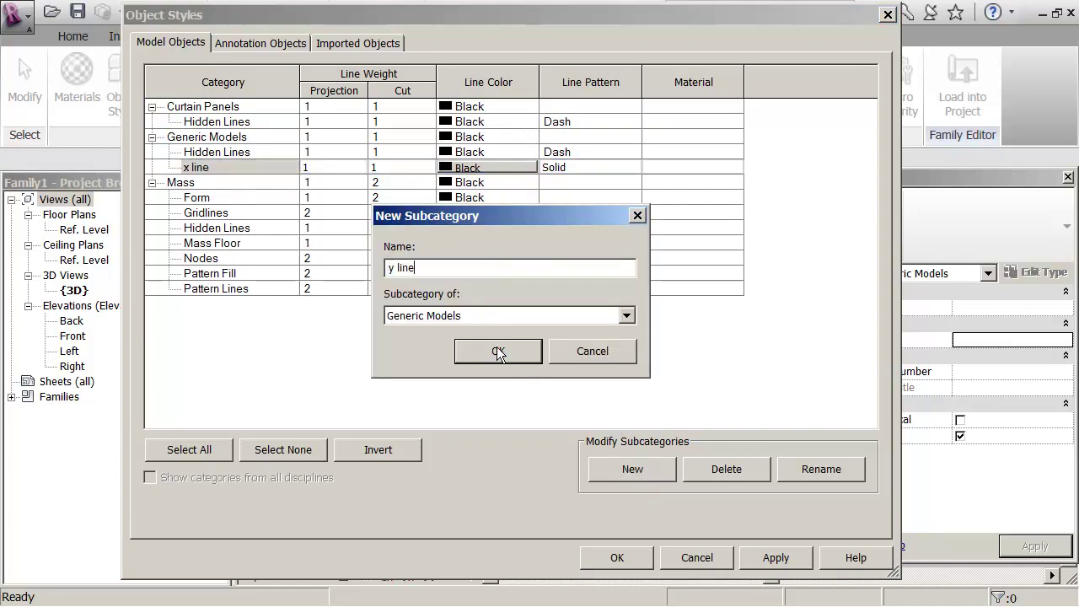
pyautogui.click(497, 351)
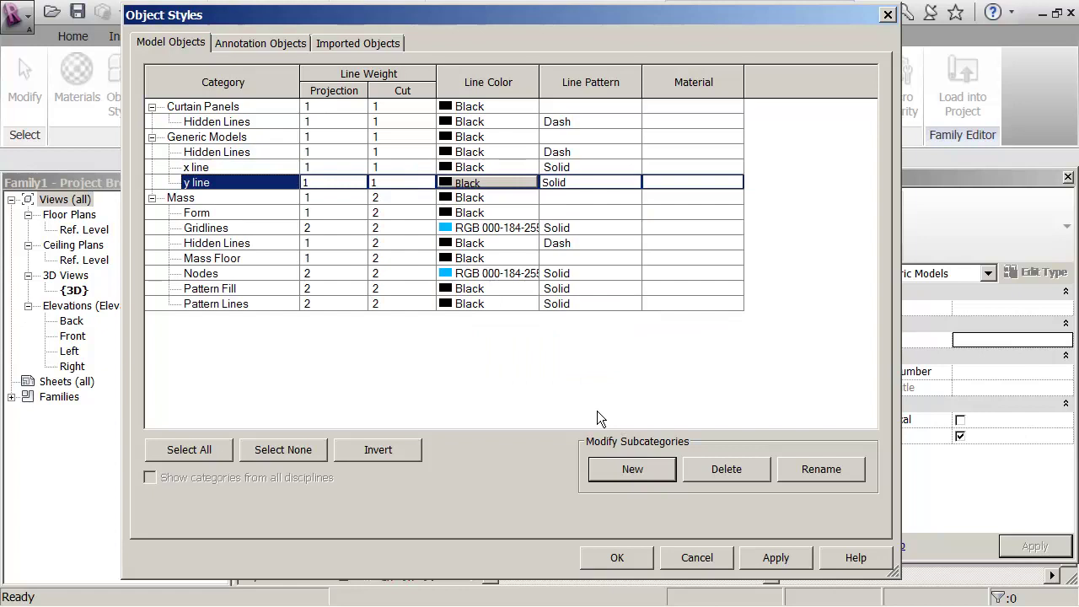
pyautogui.click(624, 470)
pyautogui.write('z line')
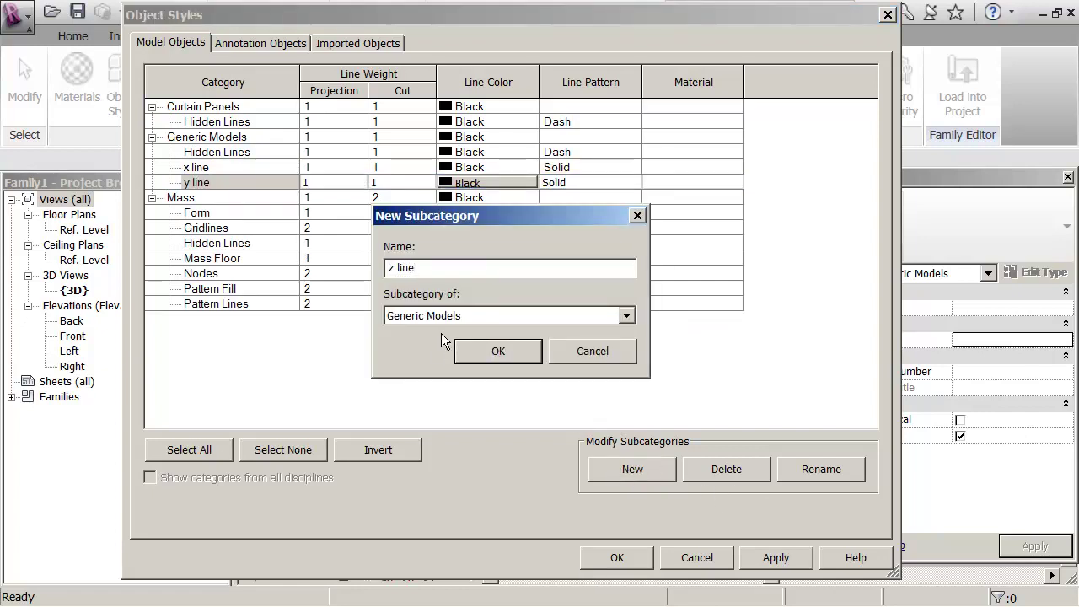
pyautogui.click(482, 350)
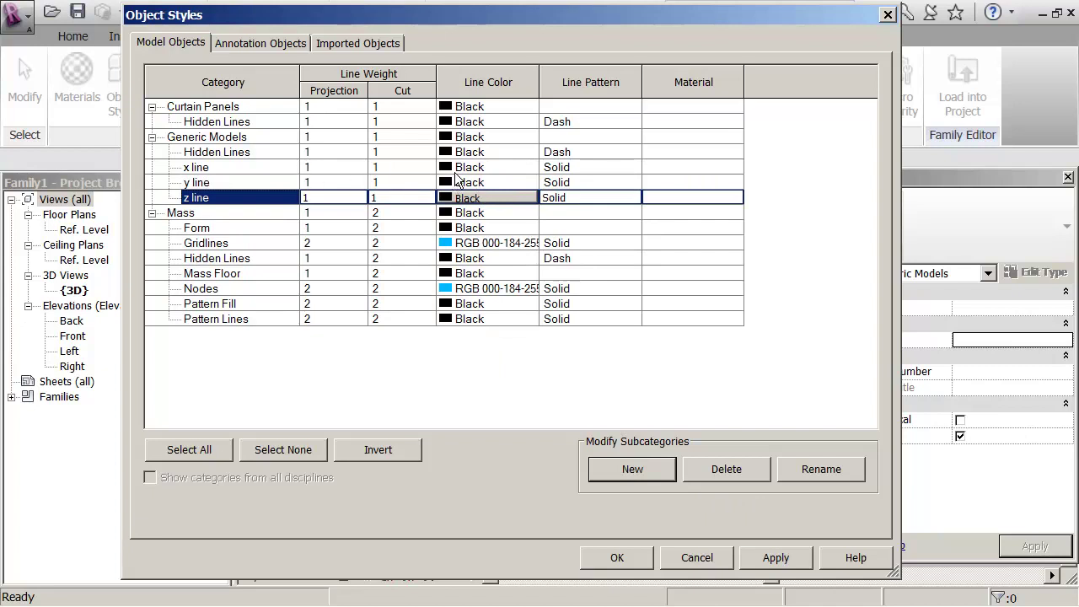
# Set the line colours to Red for x line, Green for y line, Blue for z line, and accept
pyautogui.click(462, 169)
pyautogui.click(462, 169)
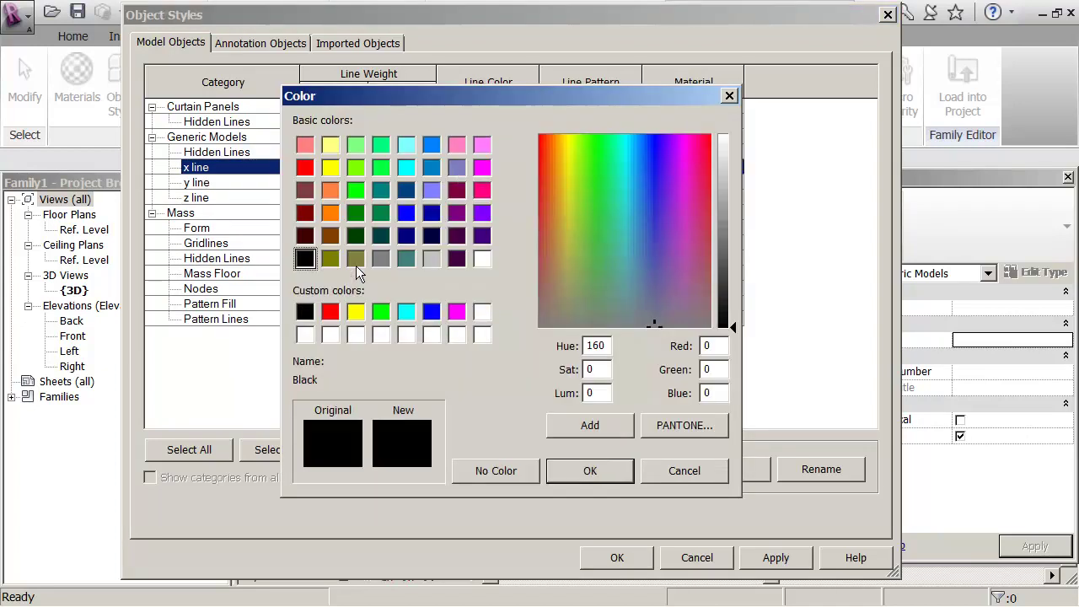
pyautogui.click(330, 312)
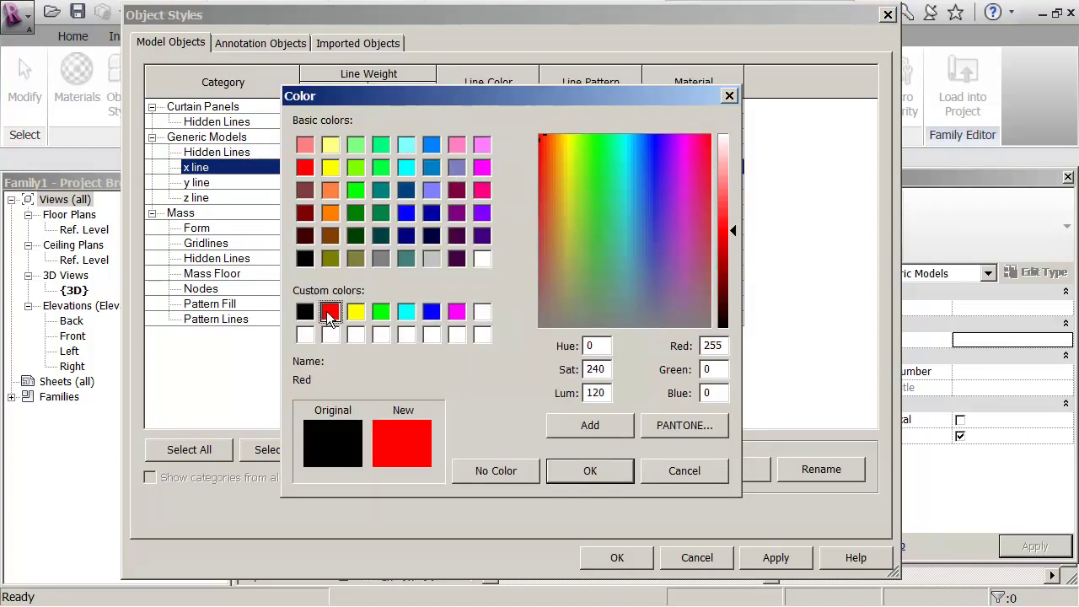
pyautogui.click(581, 472)
pyautogui.click(462, 184)
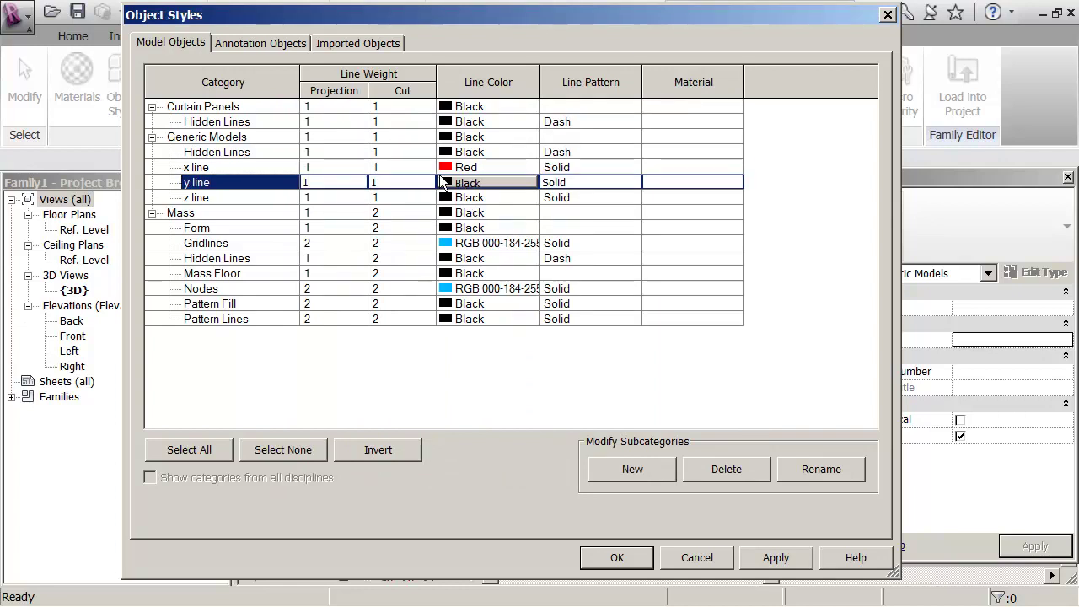
pyautogui.click(453, 183)
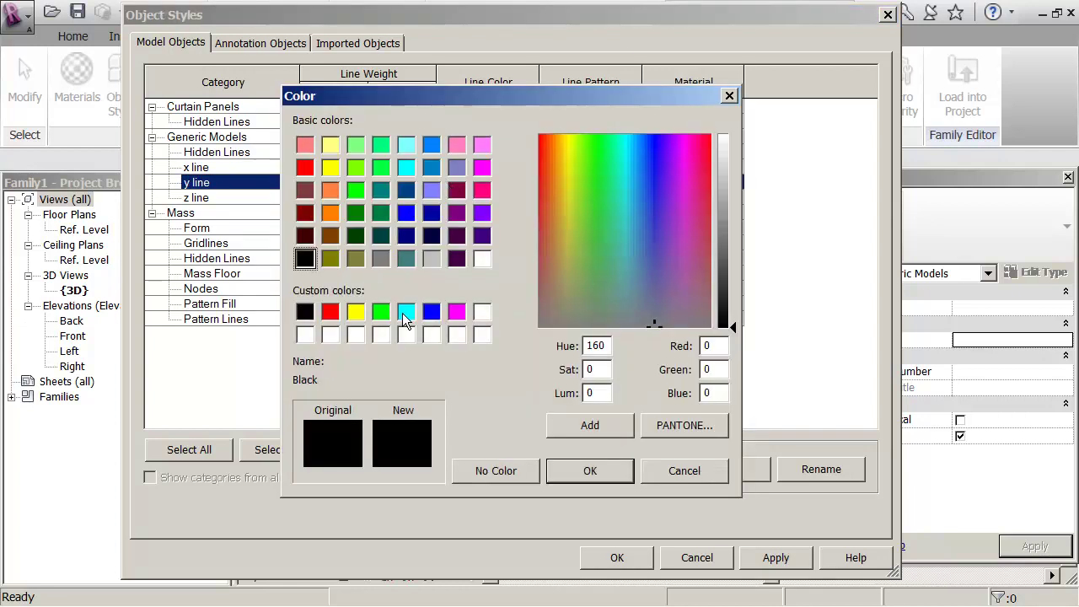
pyautogui.click(381, 313)
pyautogui.click(584, 473)
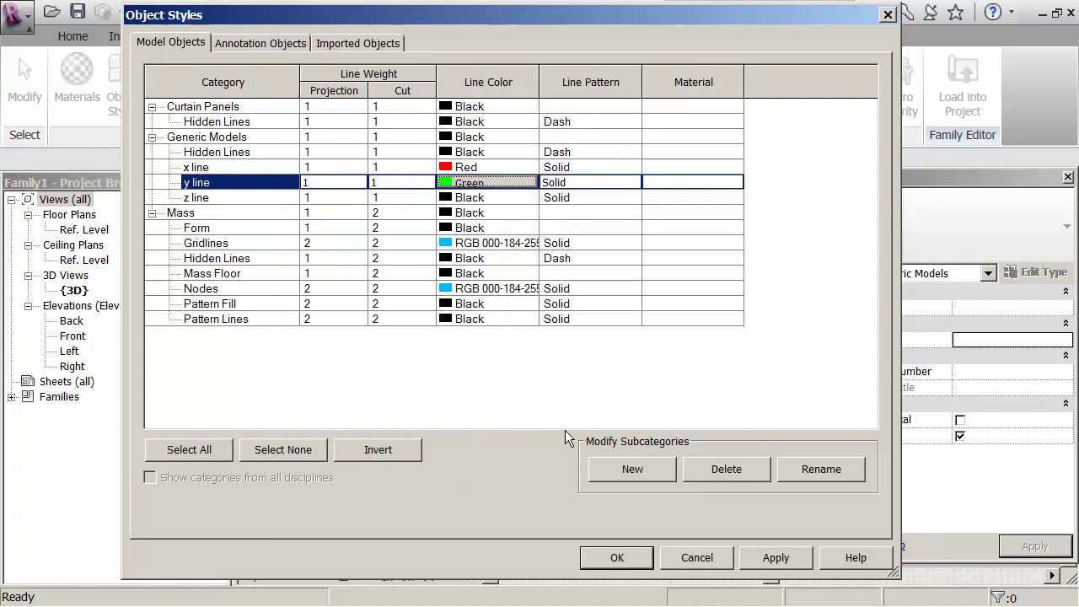
pyautogui.click(470, 198)
pyautogui.click(470, 198)
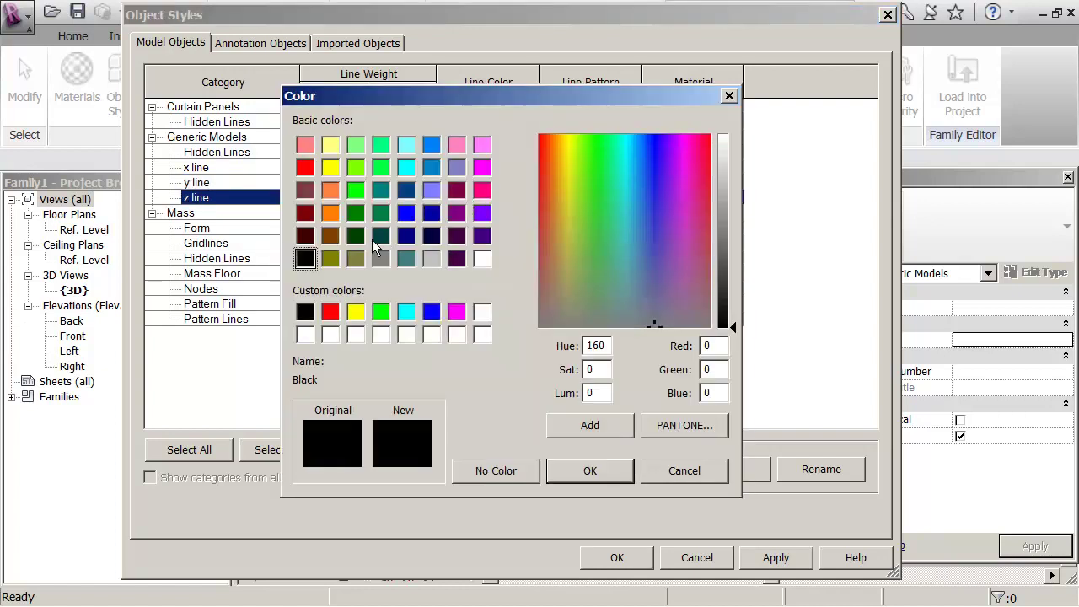
pyautogui.click(430, 313)
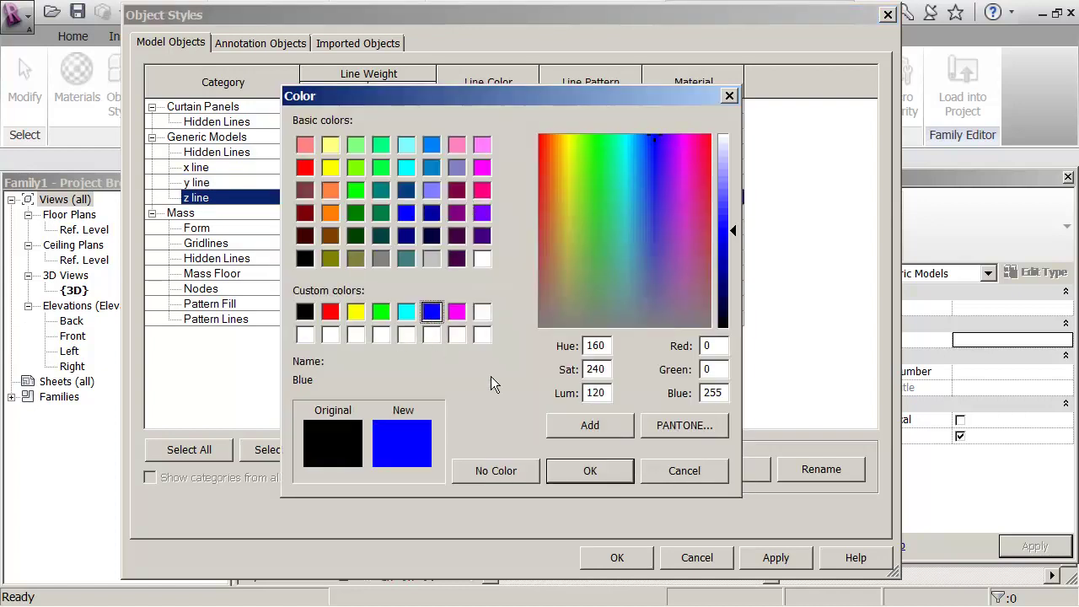
pyautogui.click(583, 469)
pyautogui.click(617, 555)
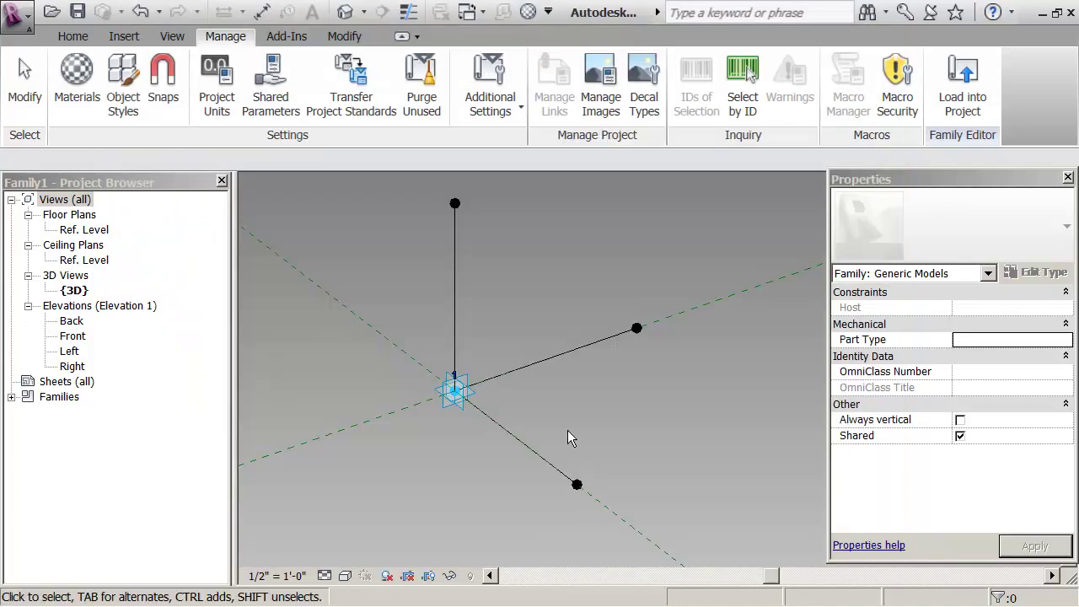
# Put the line to the lower point on x line [projection] and the line to the right point on y line
pyautogui.click(516, 438)
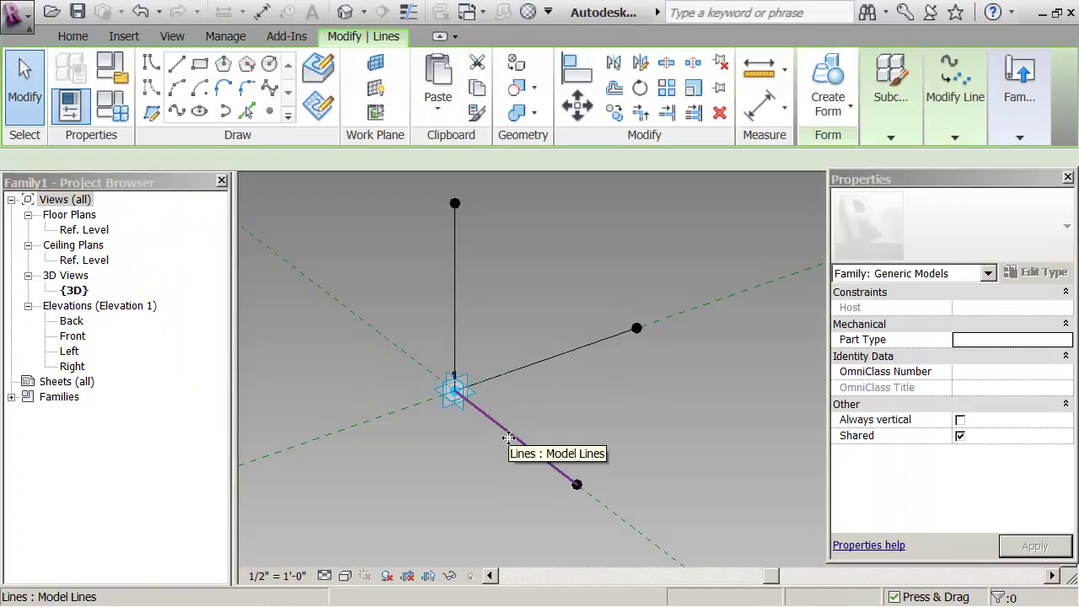
pyautogui.click(889, 140)
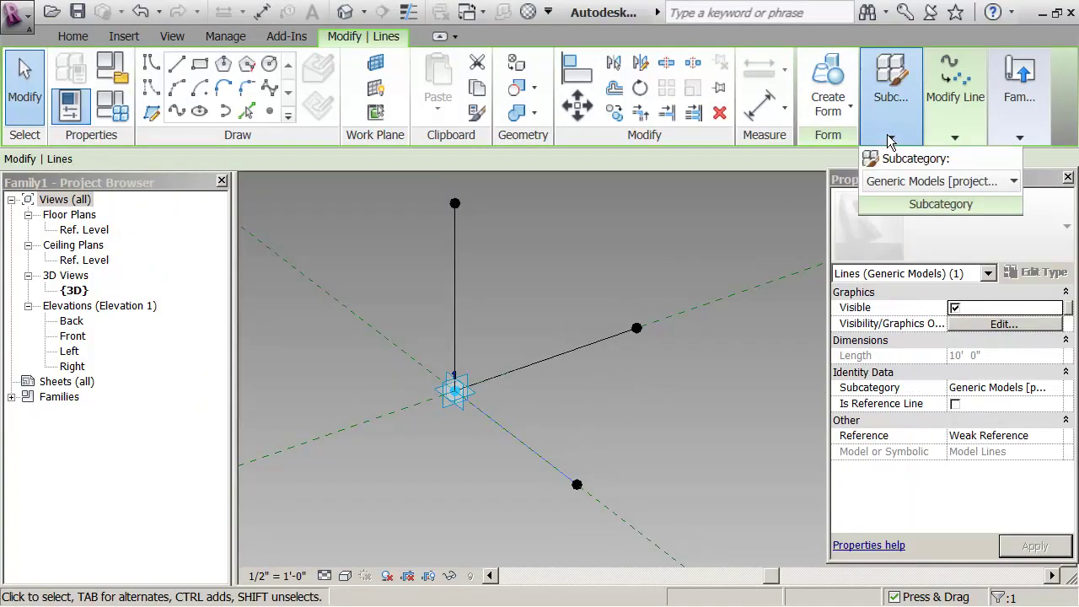
pyautogui.click(992, 186)
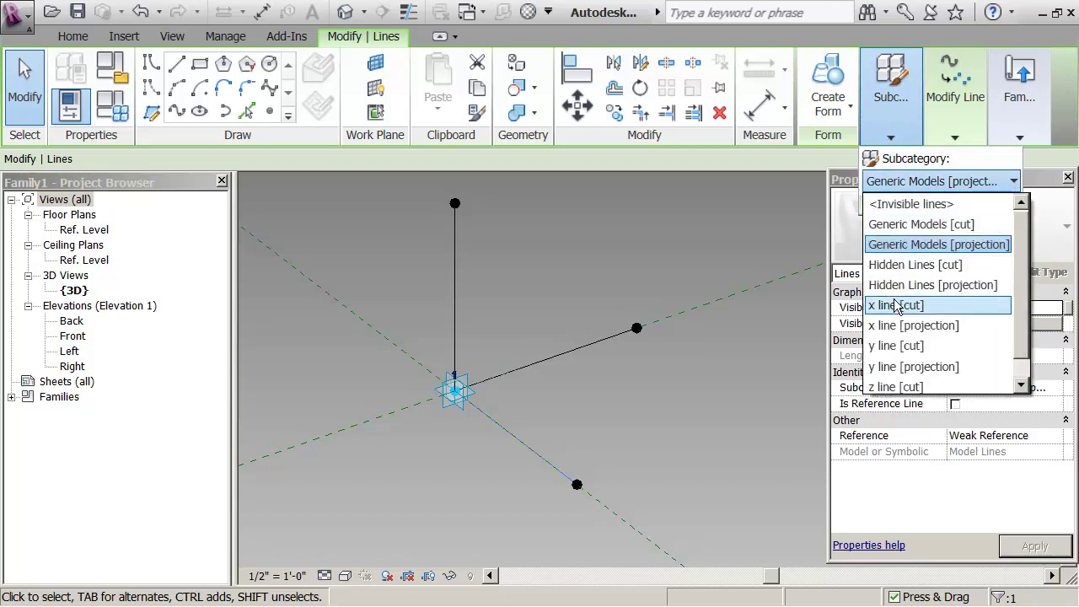
pyautogui.click(882, 326)
pyautogui.click(566, 287)
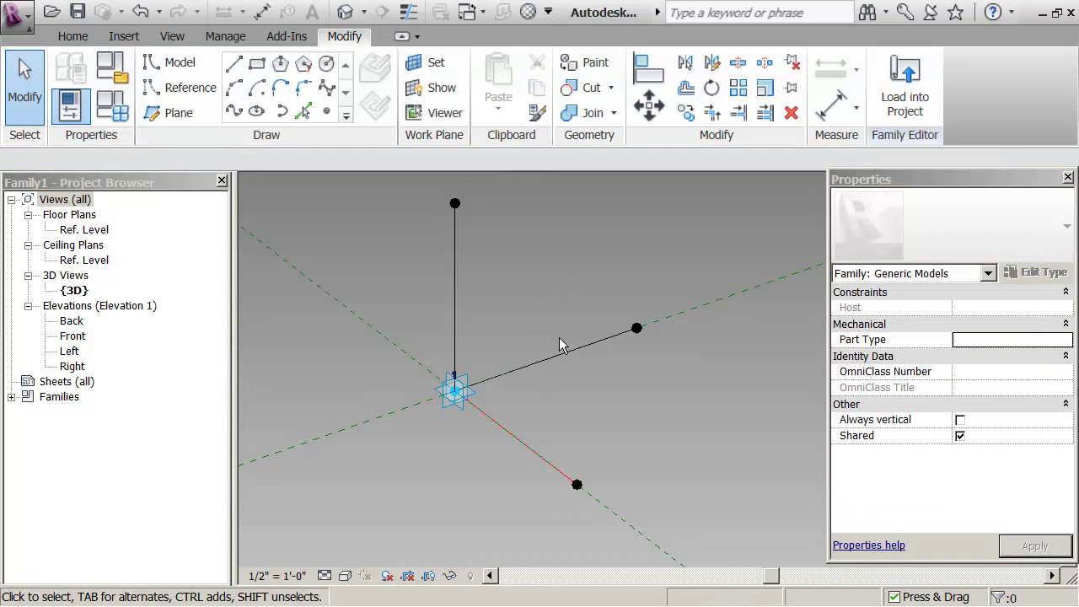
pyautogui.click(565, 348)
pyautogui.click(892, 137)
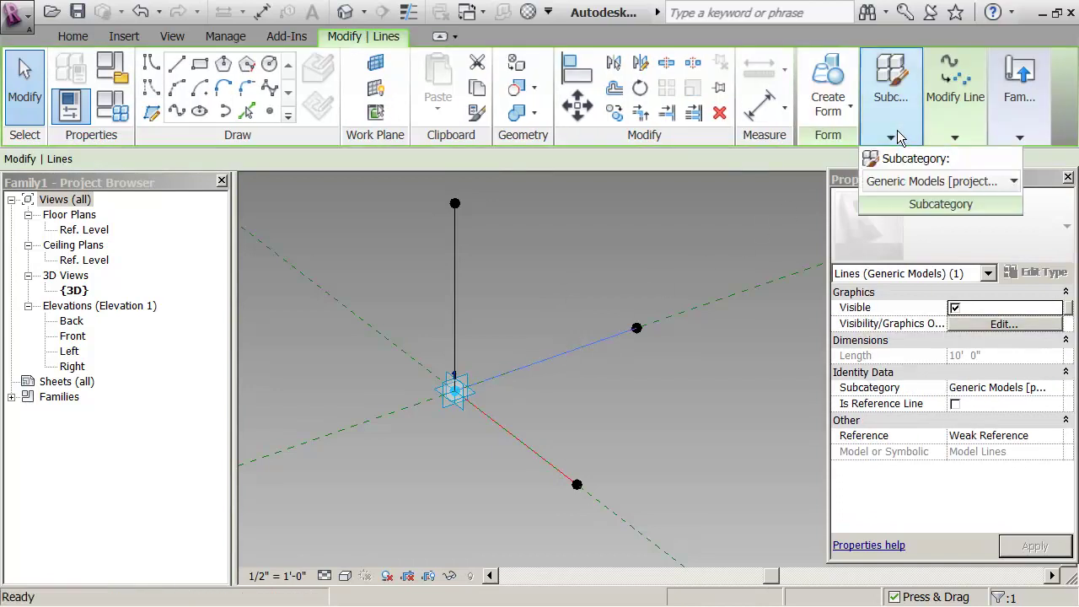
pyautogui.click(1012, 183)
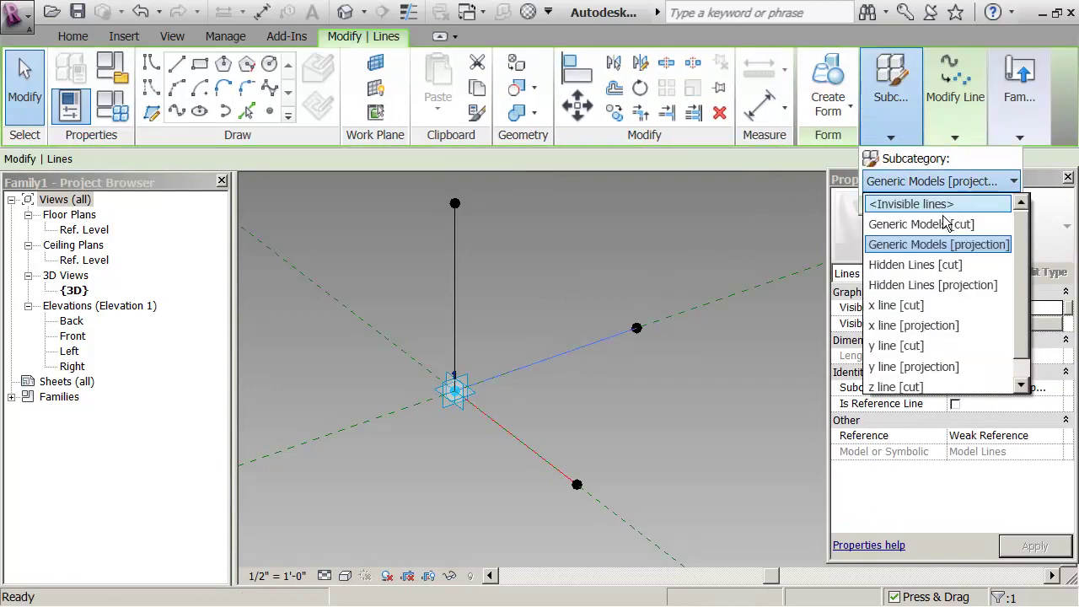
pyautogui.click(898, 367)
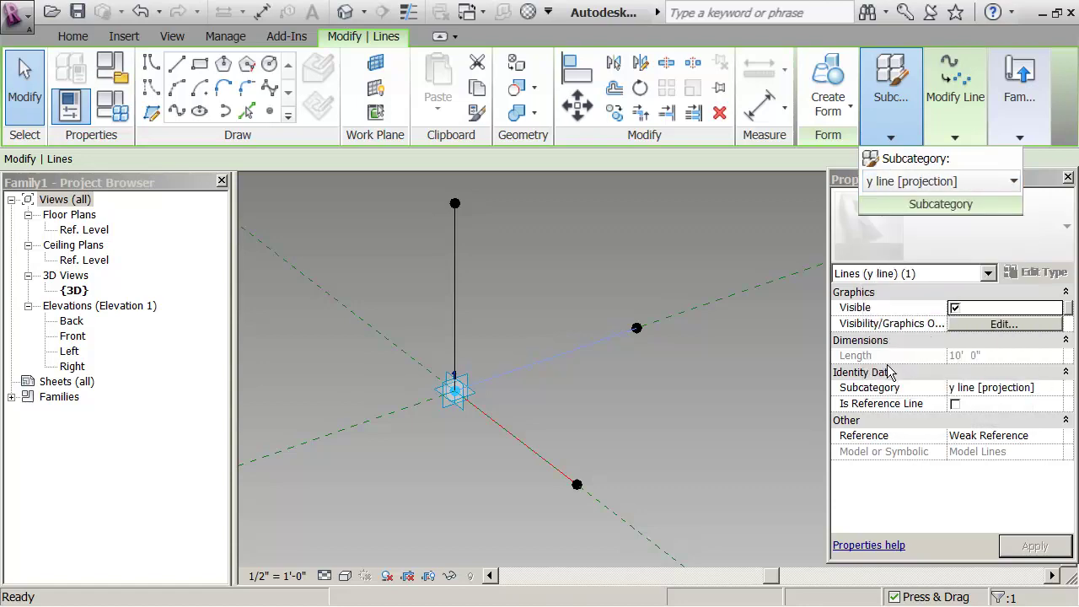
pyautogui.click(674, 374)
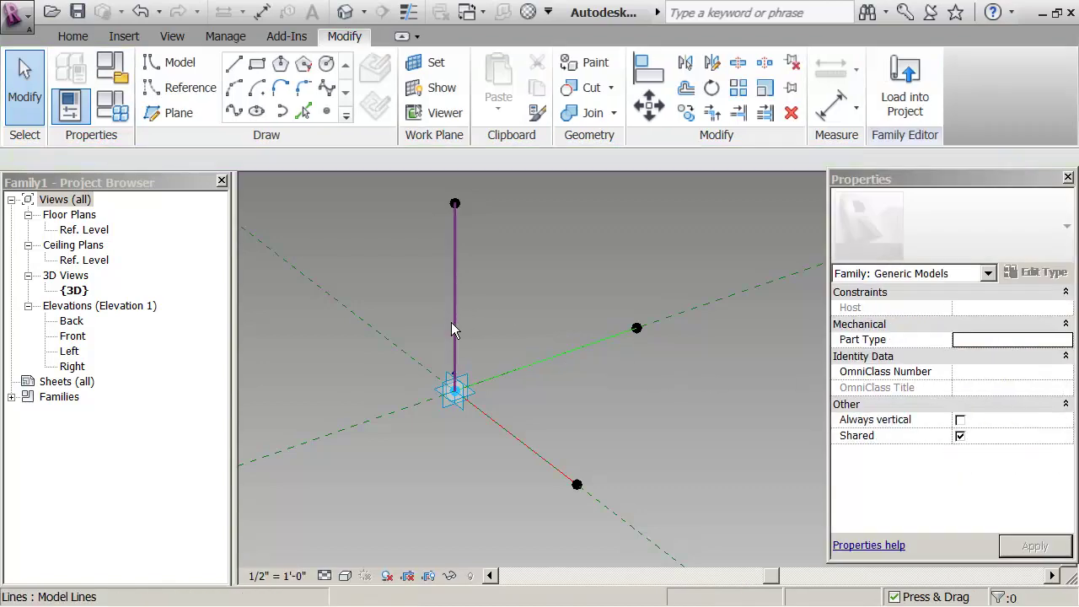
# Assign the triad's vertical line to the z line [projection] subcategory
pyautogui.click(454, 322)
pyautogui.click(890, 137)
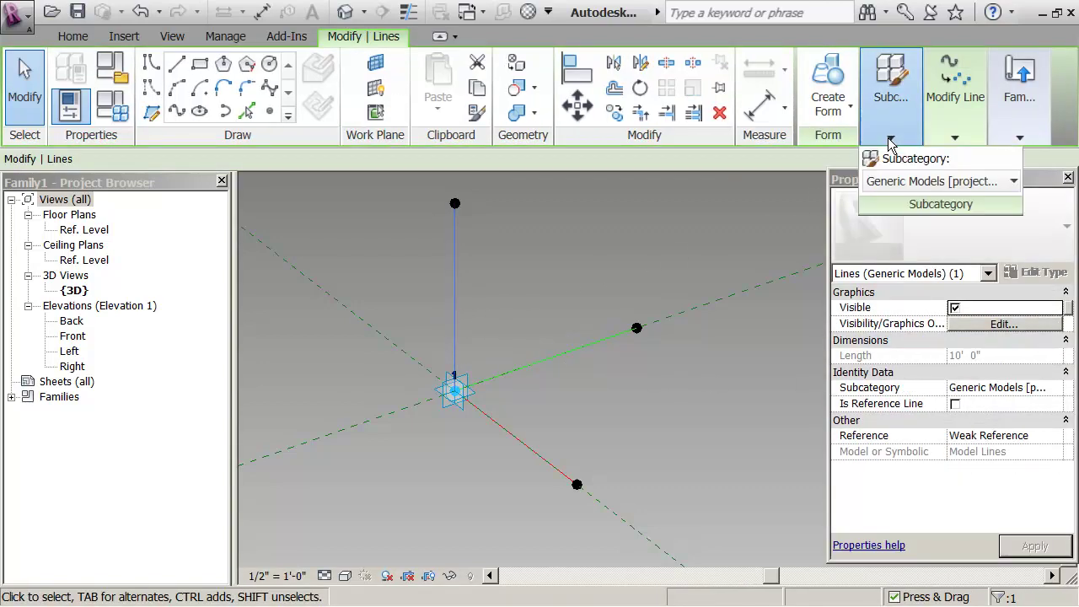
pyautogui.click(1014, 183)
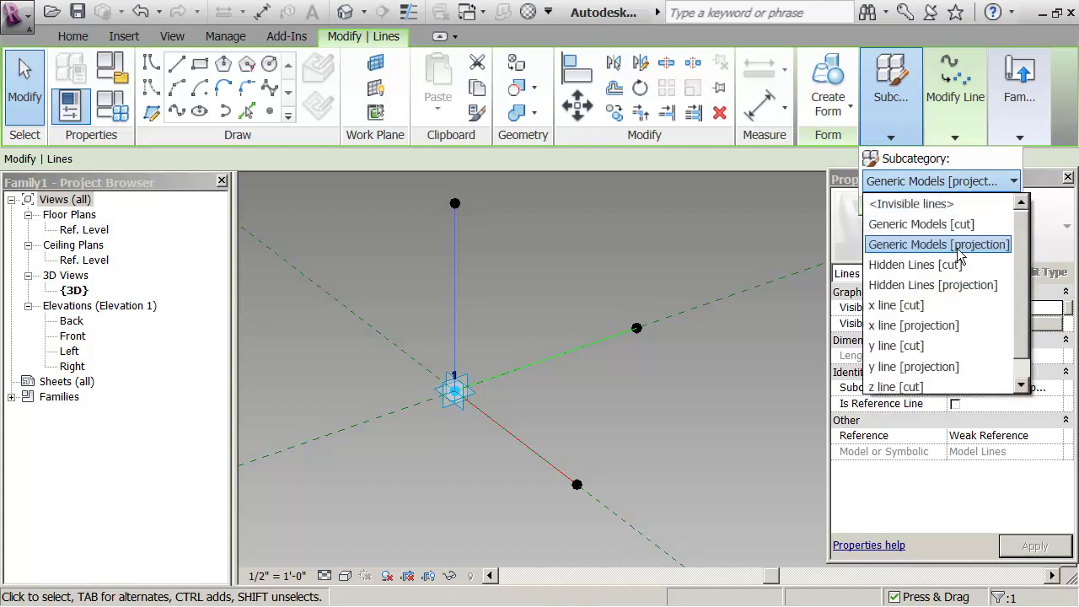
pyautogui.scroll(-1, 1032, 342)
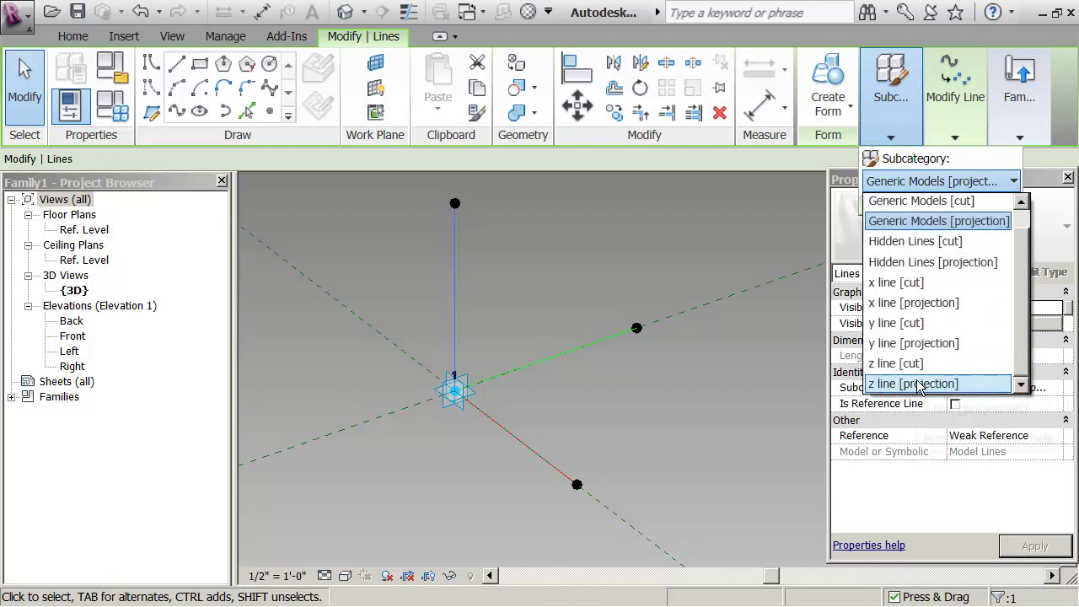
pyautogui.click(914, 381)
pyautogui.click(574, 284)
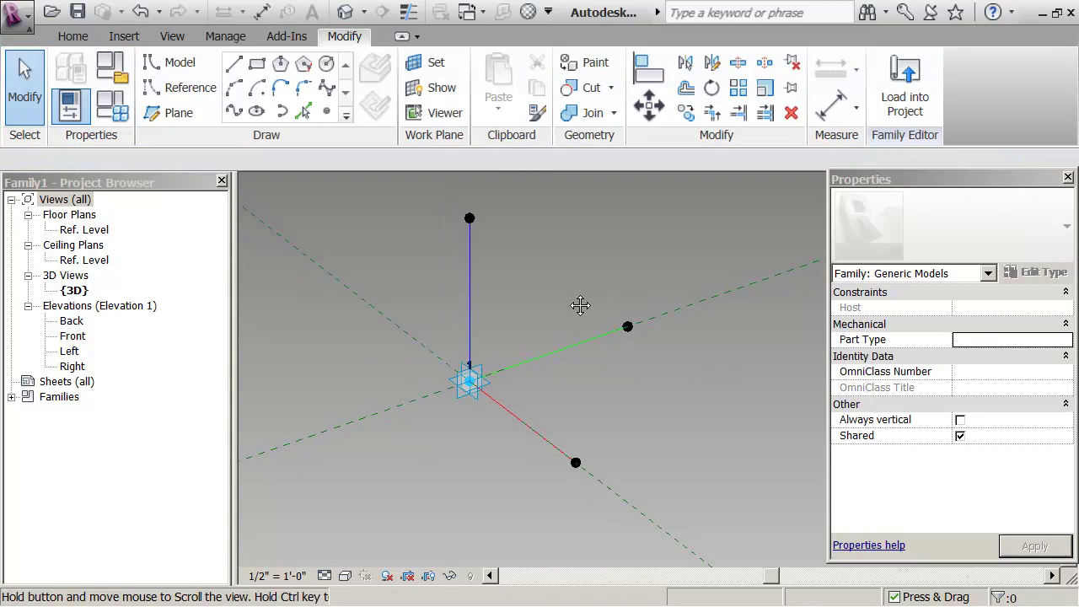
pyautogui.moveTo(580, 305); pyautogui.dragTo(552, 301, button='middle')
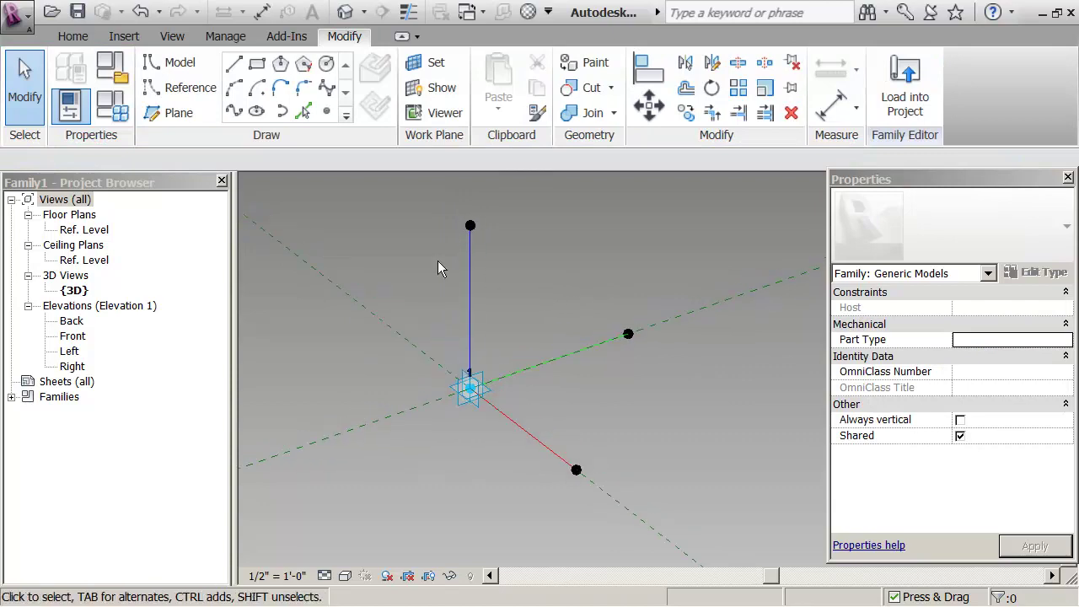
# Save as my_triad under Desktop > IPD Training > Class Files > ... > 01 Example Adaptive Point - Triad, replacing the old file
pyautogui.click(79, 11)
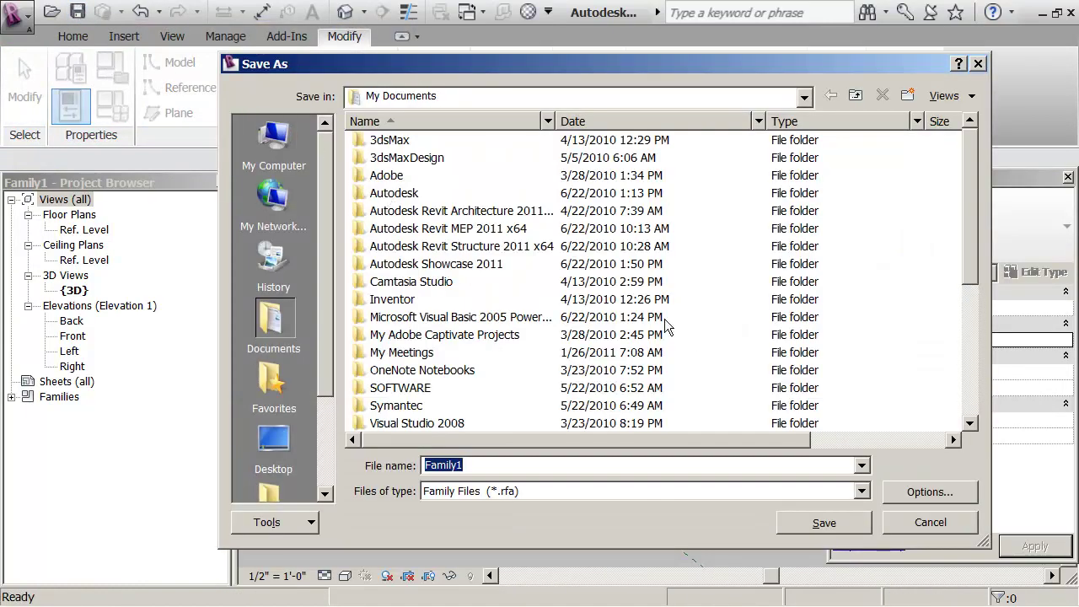
pyautogui.click(293, 442)
pyautogui.moveTo(968, 303); pyautogui.dragTo(946, 392)
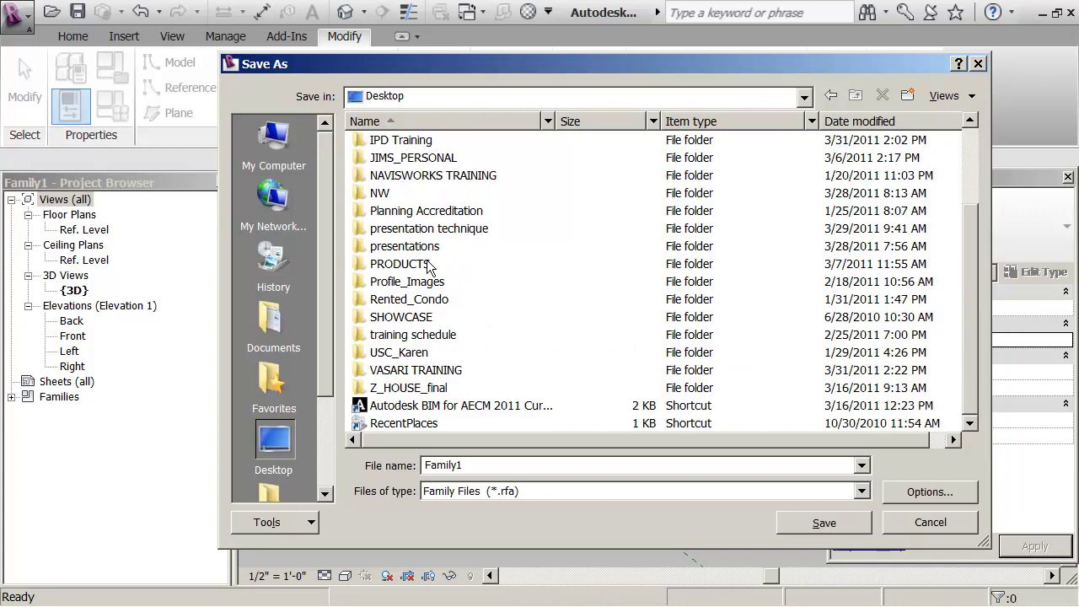
pyautogui.moveTo(967, 362); pyautogui.dragTo(971, 286)
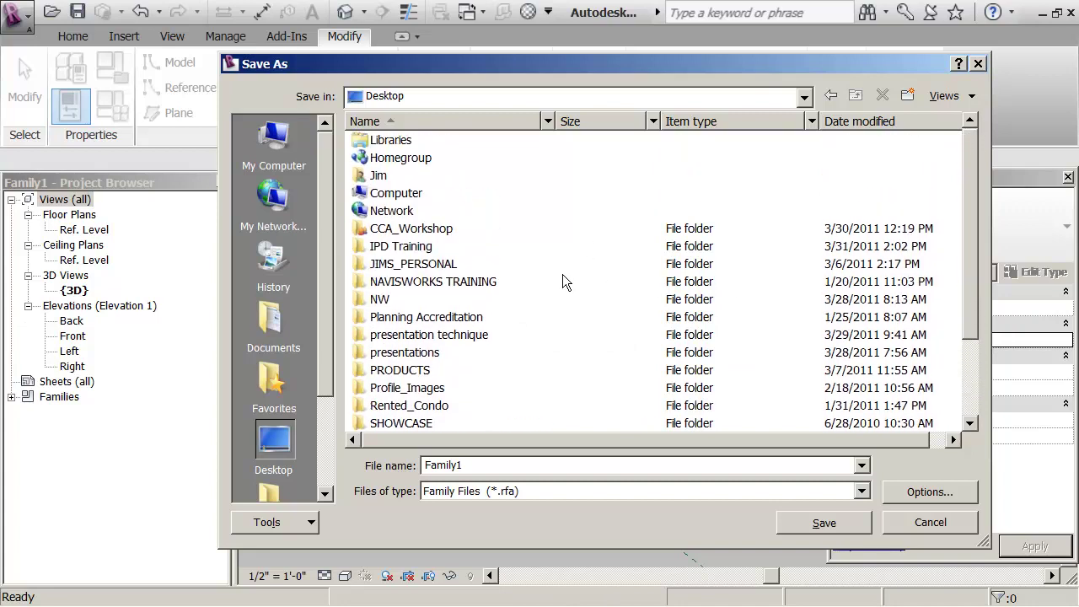
pyautogui.click(376, 250)
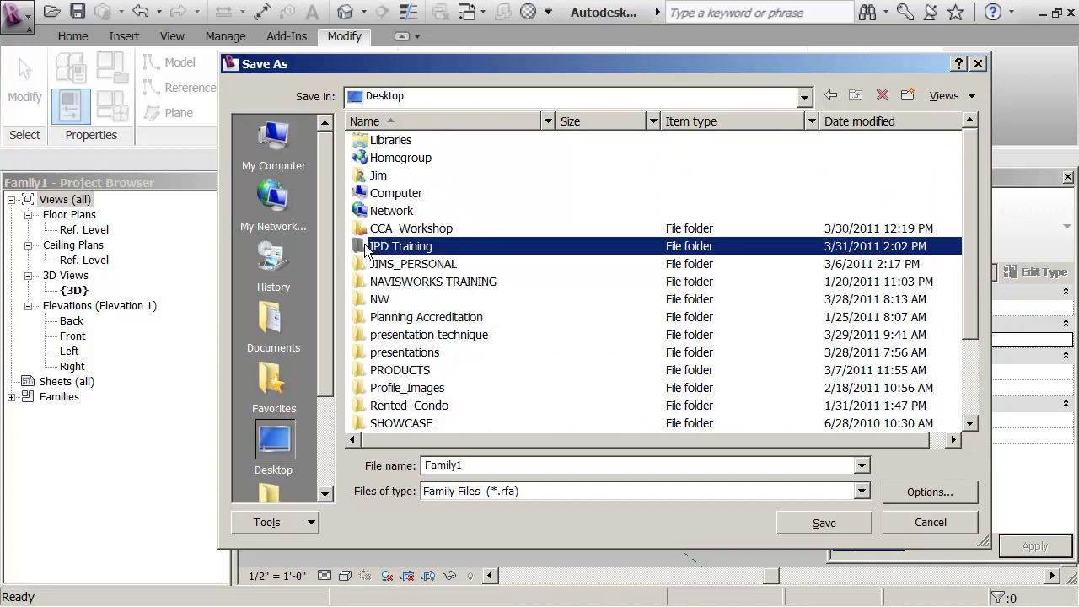
pyautogui.doubleClick(366, 249)
pyautogui.doubleClick(363, 143)
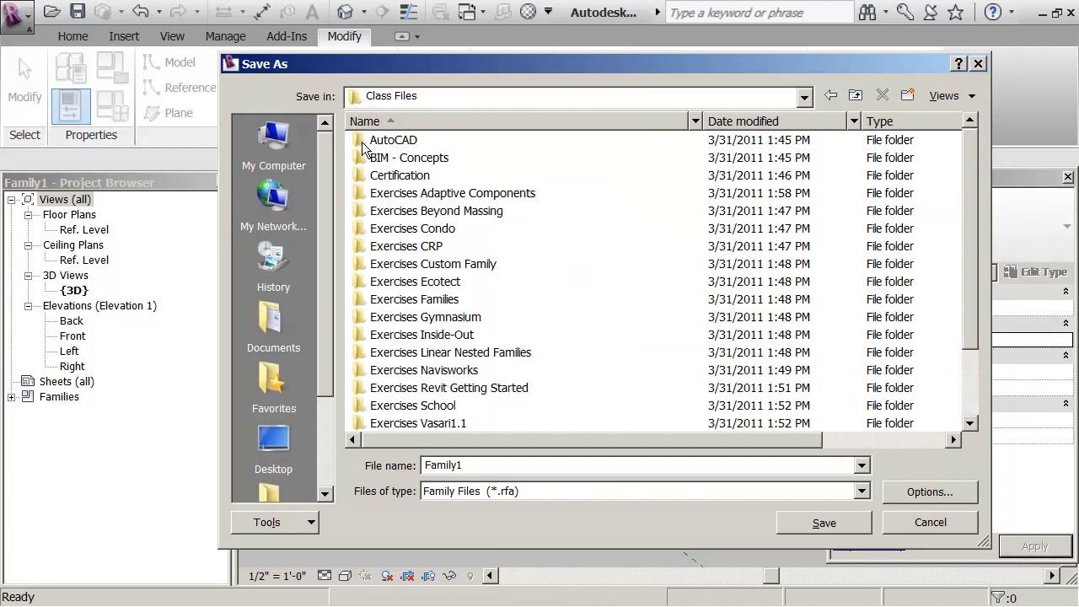
pyautogui.doubleClick(373, 192)
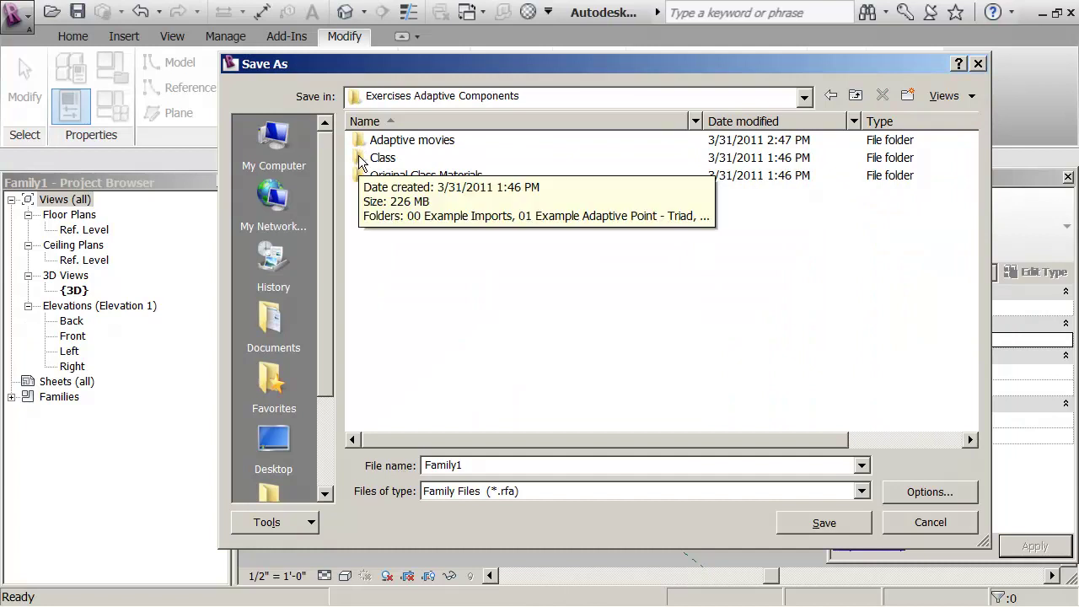
pyautogui.doubleClick(359, 160)
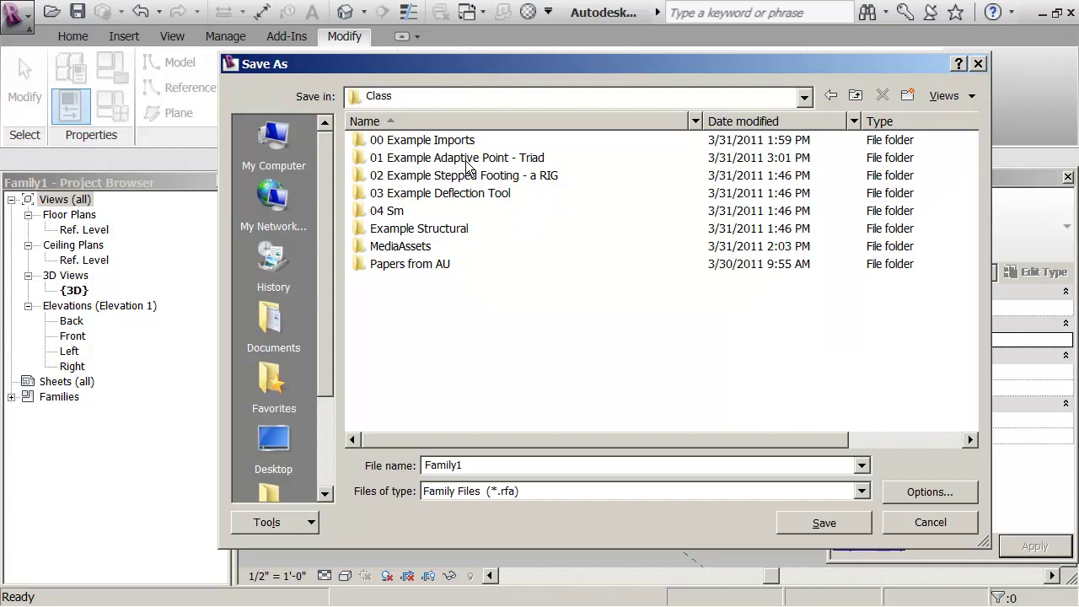
pyautogui.doubleClick(364, 160)
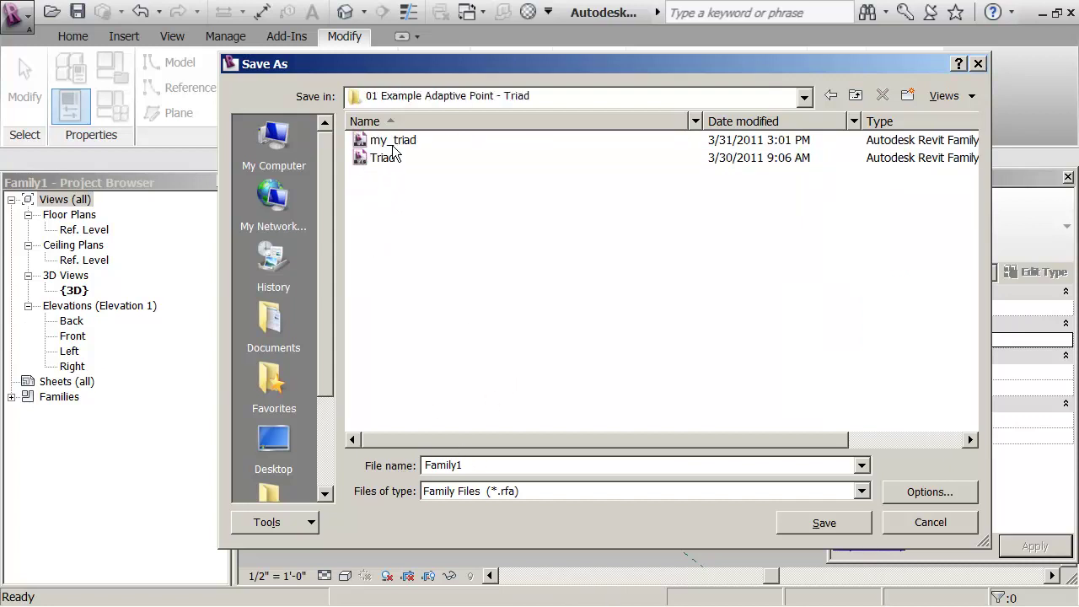
pyautogui.click(392, 143)
pyautogui.click(834, 524)
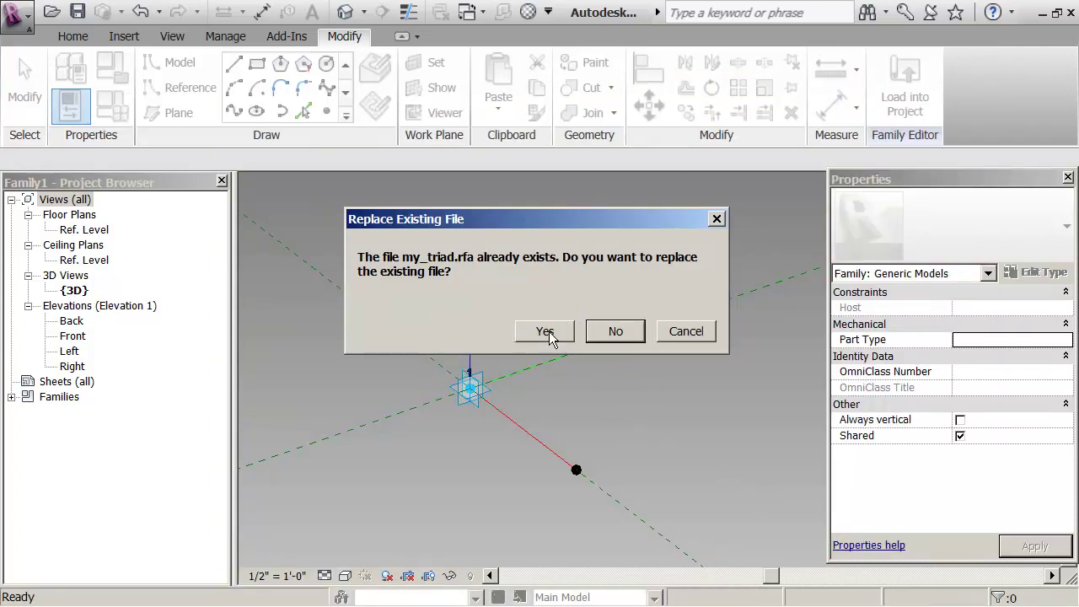
pyautogui.click(545, 332)
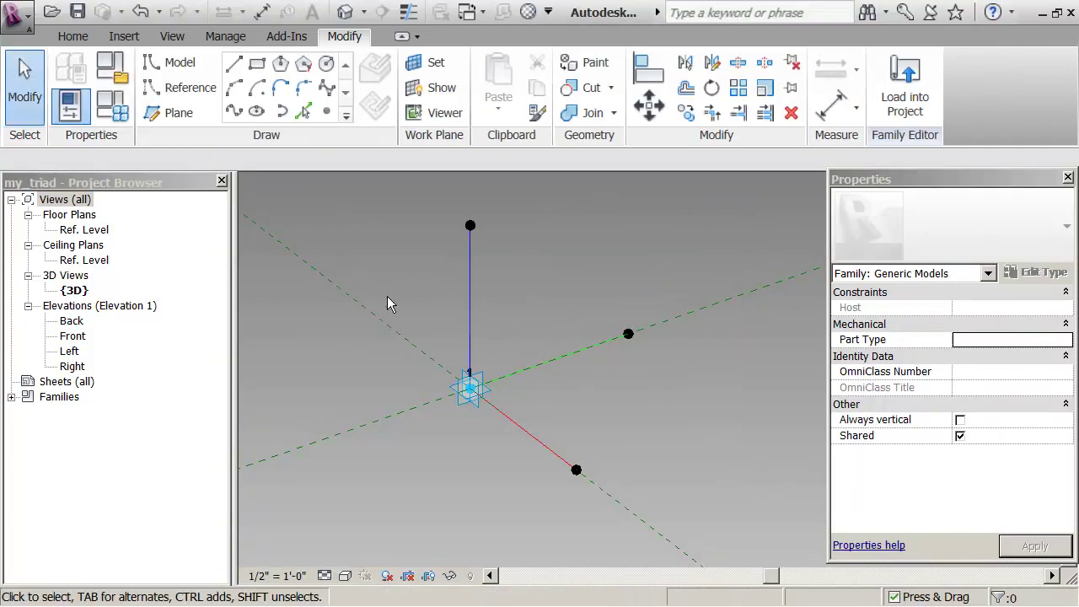
# Create a new project from the default template, opening the Level 1 floor plan
pyautogui.moveTo(517, 320)
pyautogui.keyDown('shift'); pyautogui.mouseDown(button='middle')
pyautogui.moveTo(501, 333)
pyautogui.moveTo(498, 322)
pyautogui.mouseUp(button='middle'); pyautogui.keyUp('shift')
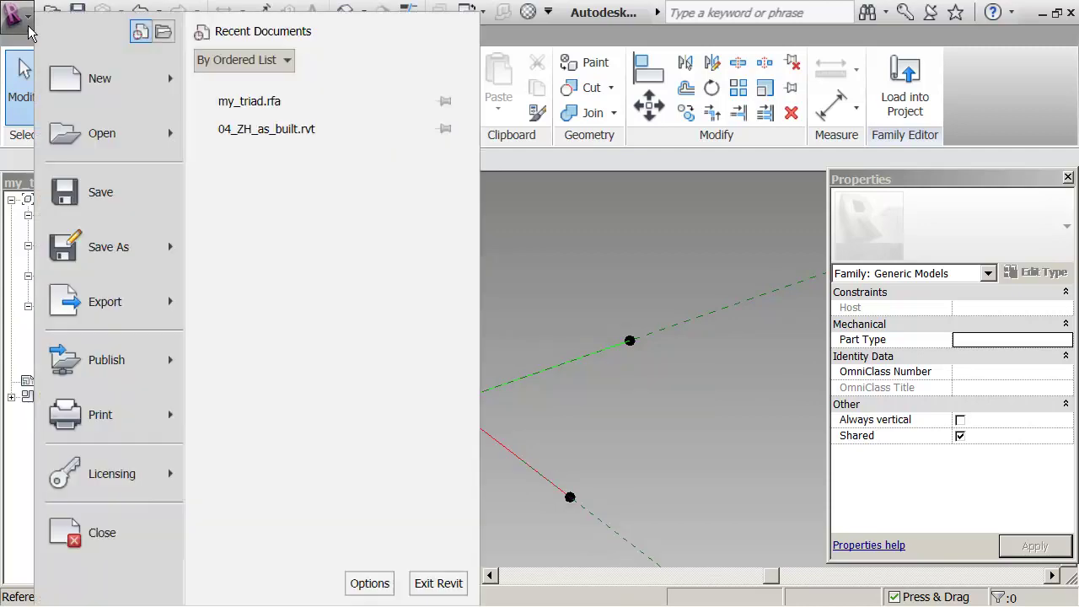
pyautogui.click(17, 16)
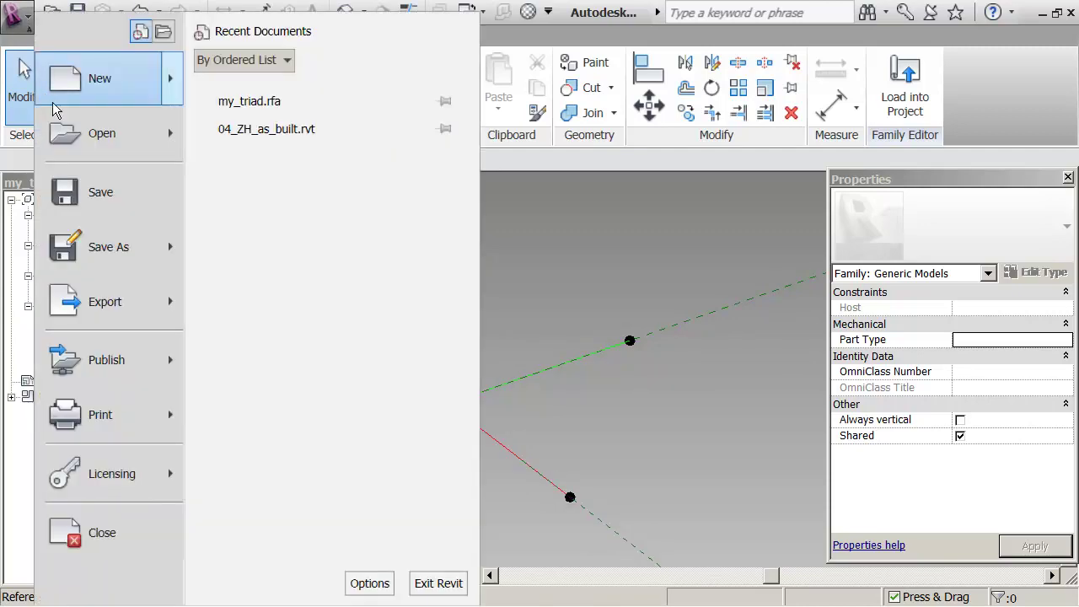
pyautogui.moveTo(173, 84)
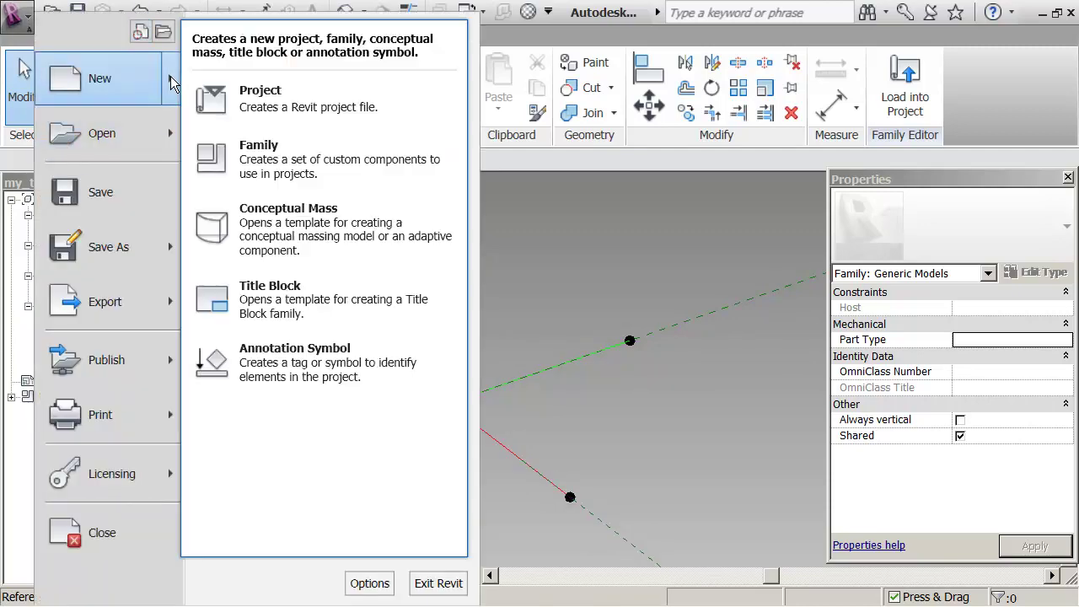
pyautogui.click(290, 96)
pyautogui.click(454, 400)
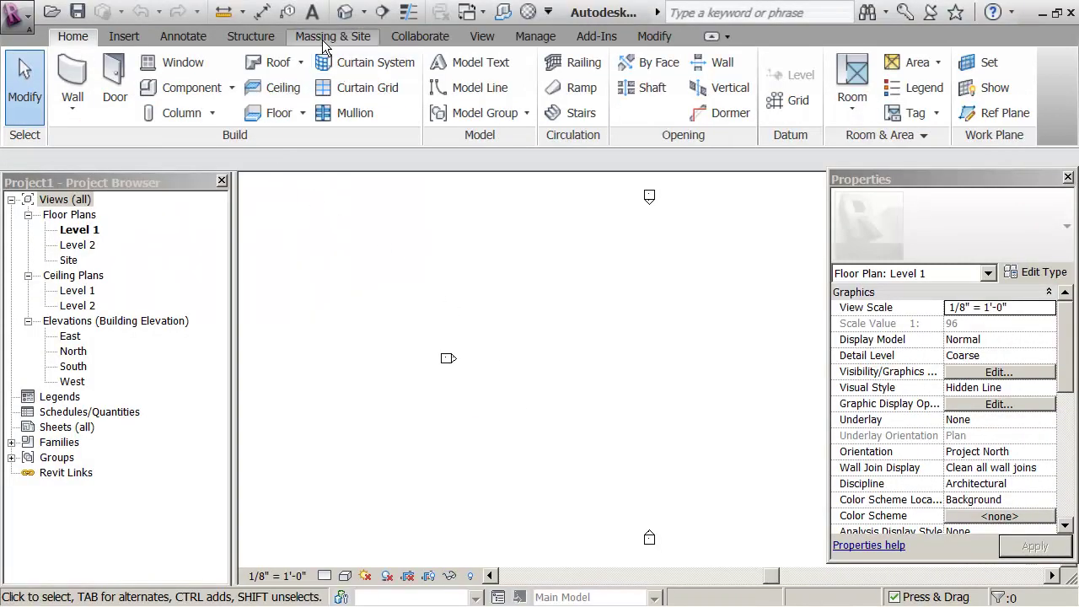
# Start an In-Place Mass from Massing & Site, dismiss the notice, and keep the name Mass 1
pyautogui.click(324, 40)
pyautogui.click(121, 103)
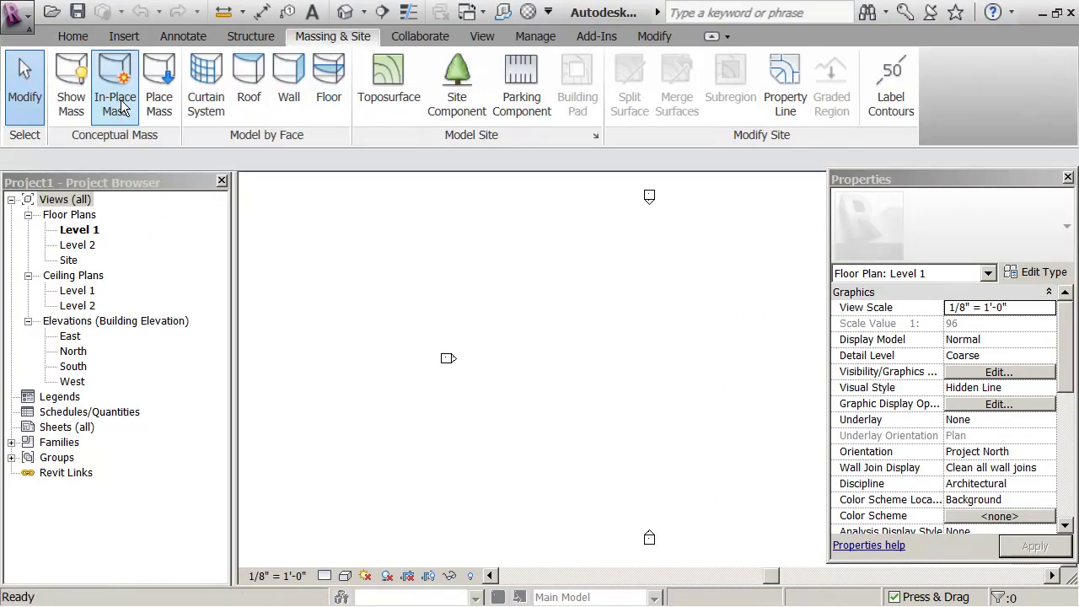
pyautogui.click(693, 375)
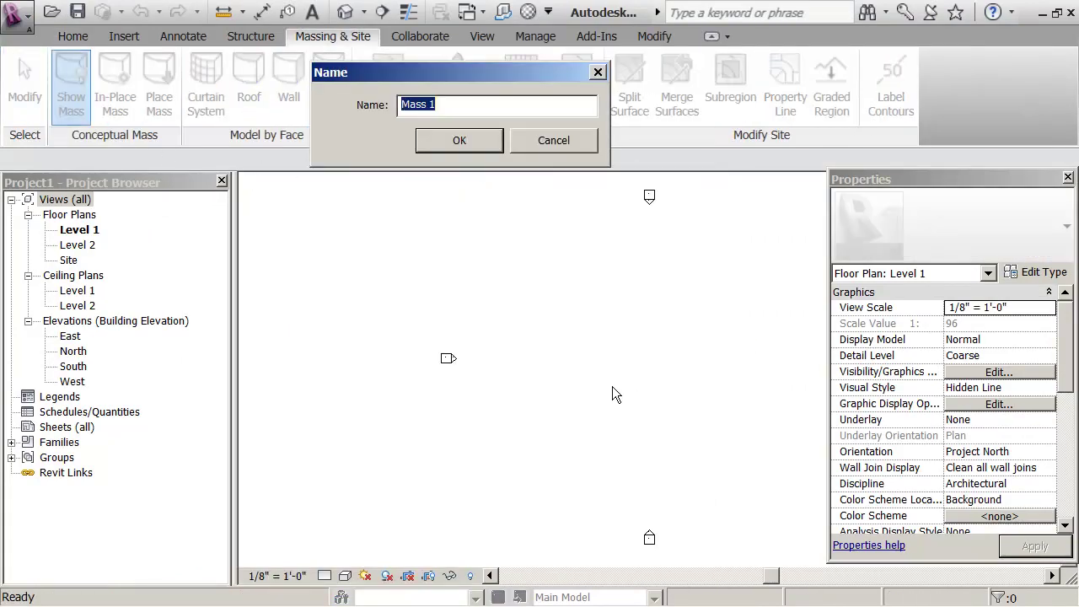
pyautogui.click(438, 143)
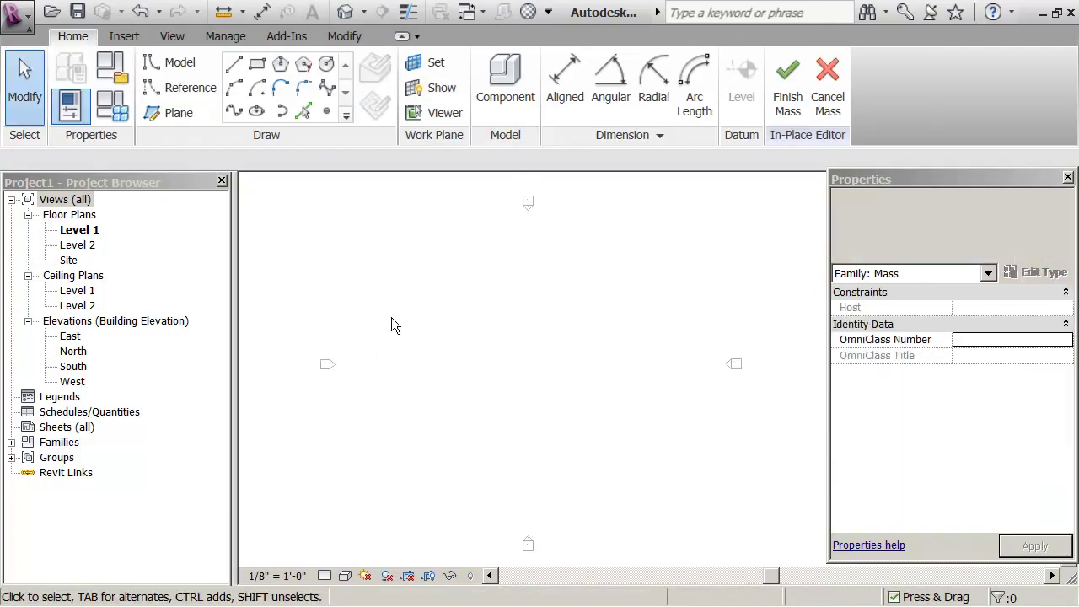
# Sketch a 101' 0" by 77' 6" rectangle, make it a solid form, and view it in 3D
pyautogui.click(258, 67)
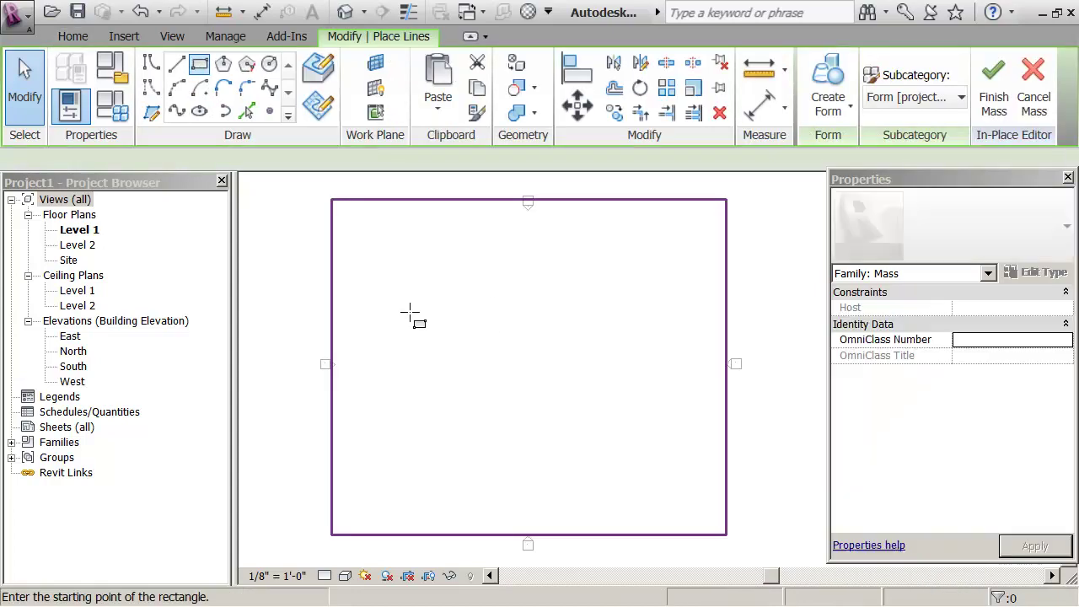
pyautogui.click(412, 272)
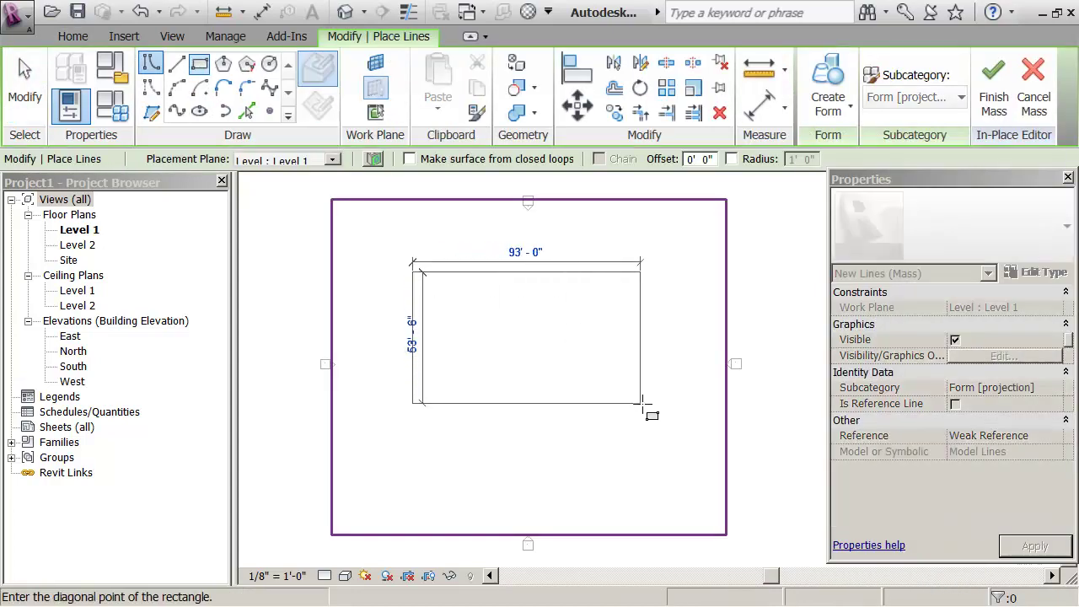
pyautogui.click(661, 461)
pyautogui.press('Escape')
pyautogui.press('Escape')
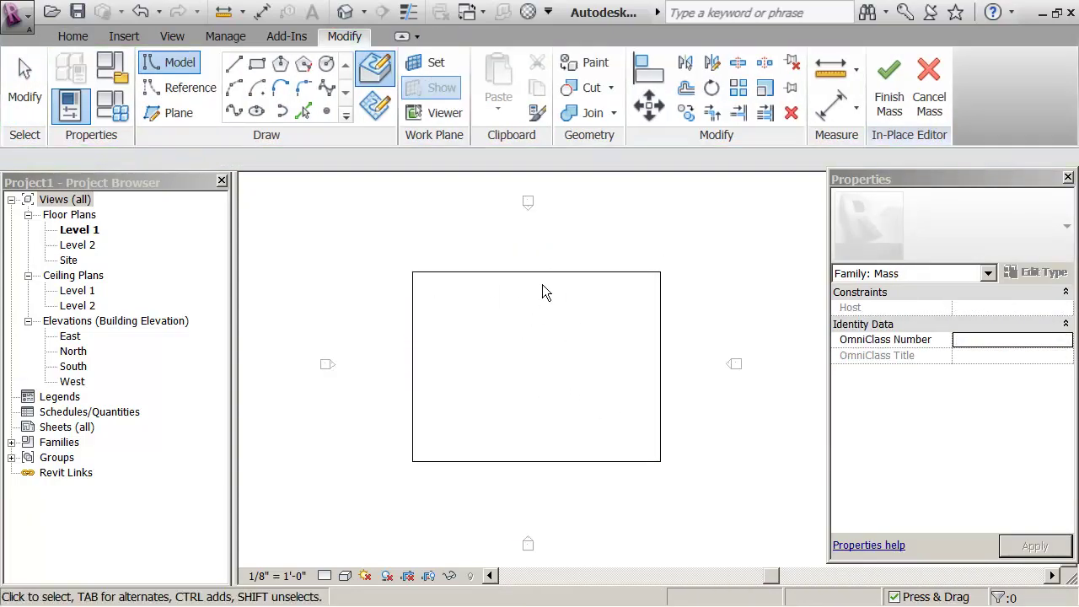
pyautogui.click(541, 273)
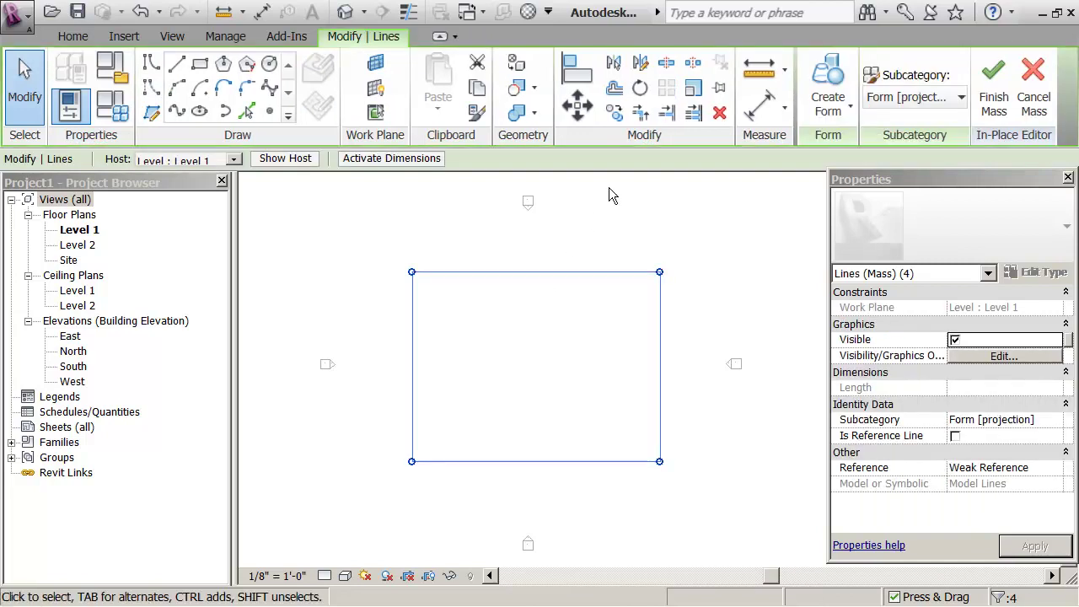
pyautogui.click(831, 108)
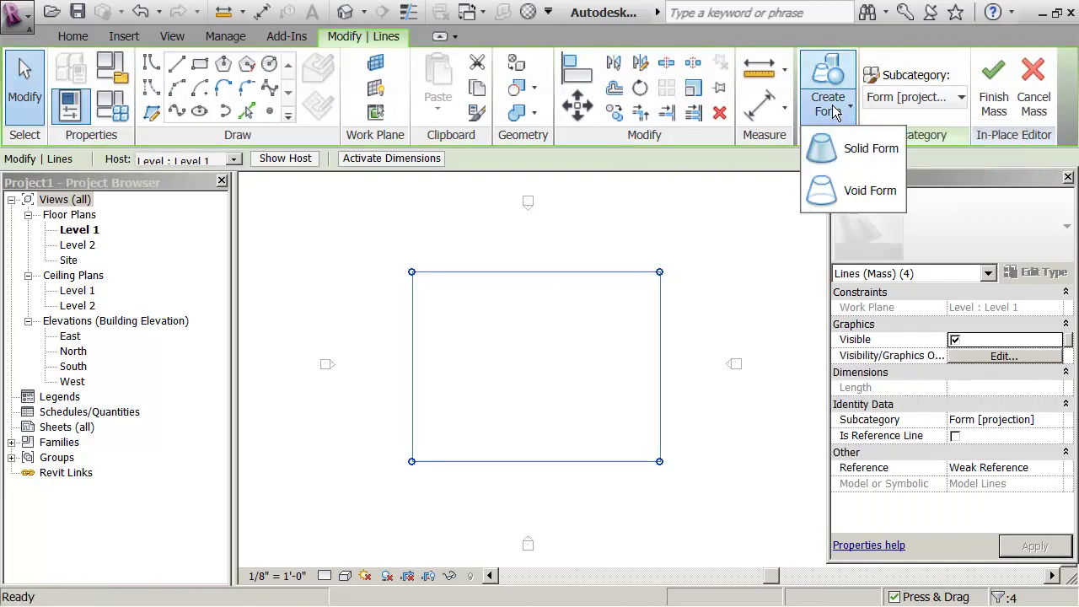
pyautogui.click(844, 149)
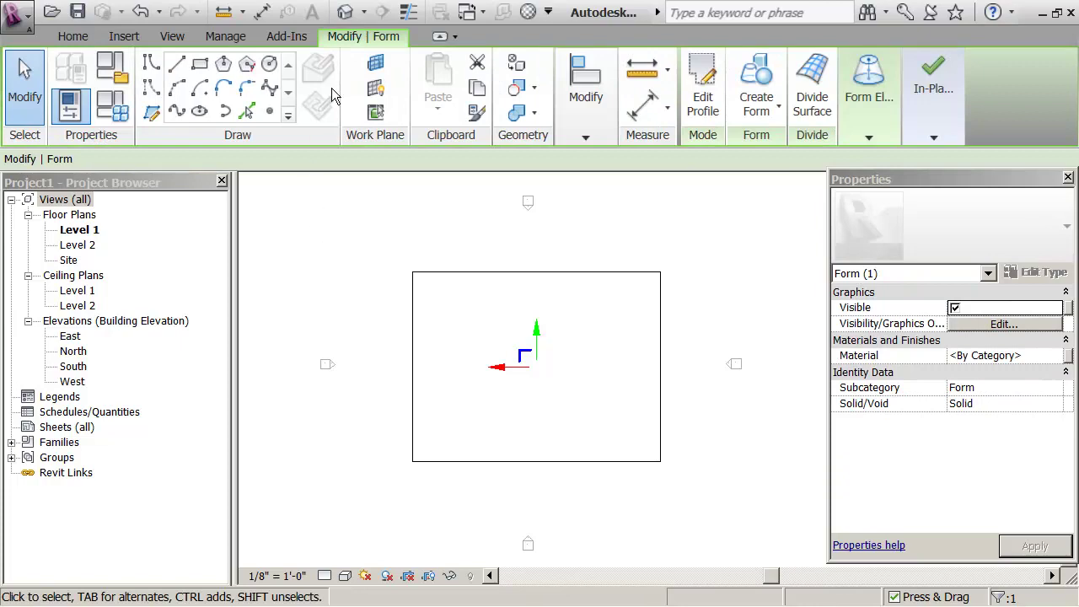
pyautogui.click(345, 12)
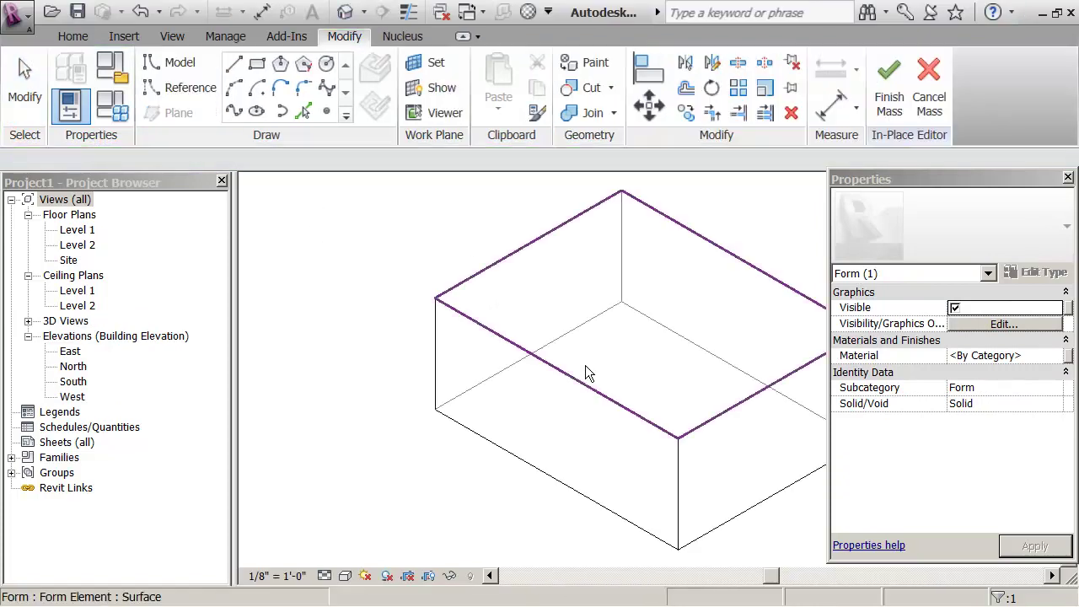
pyautogui.scroll(-1, 504, 344)
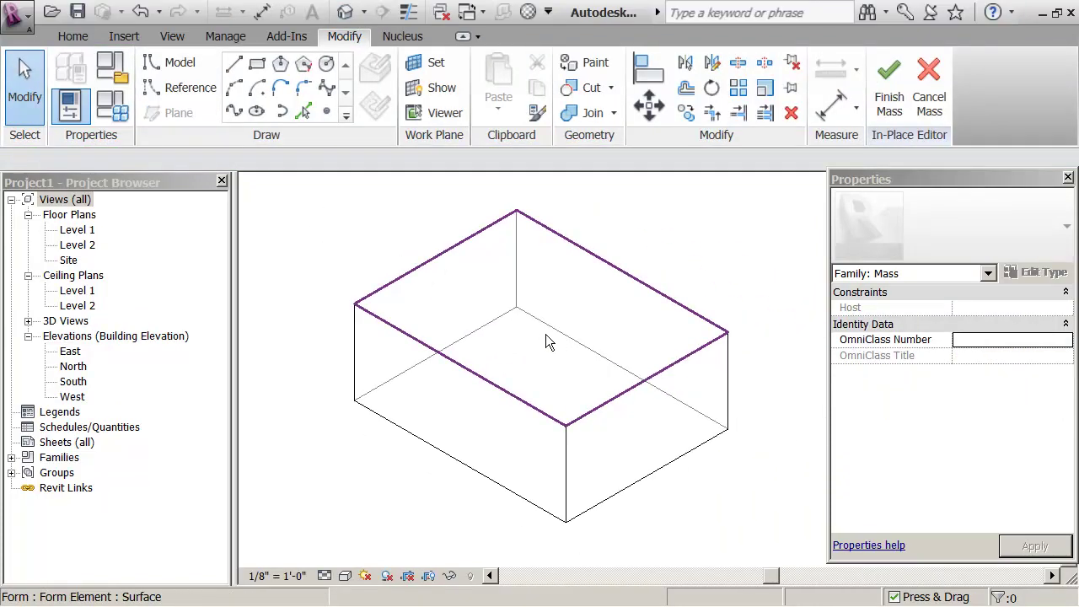
# Edit the top face's profile and delete its straight front-left edge
pyautogui.click(546, 339)
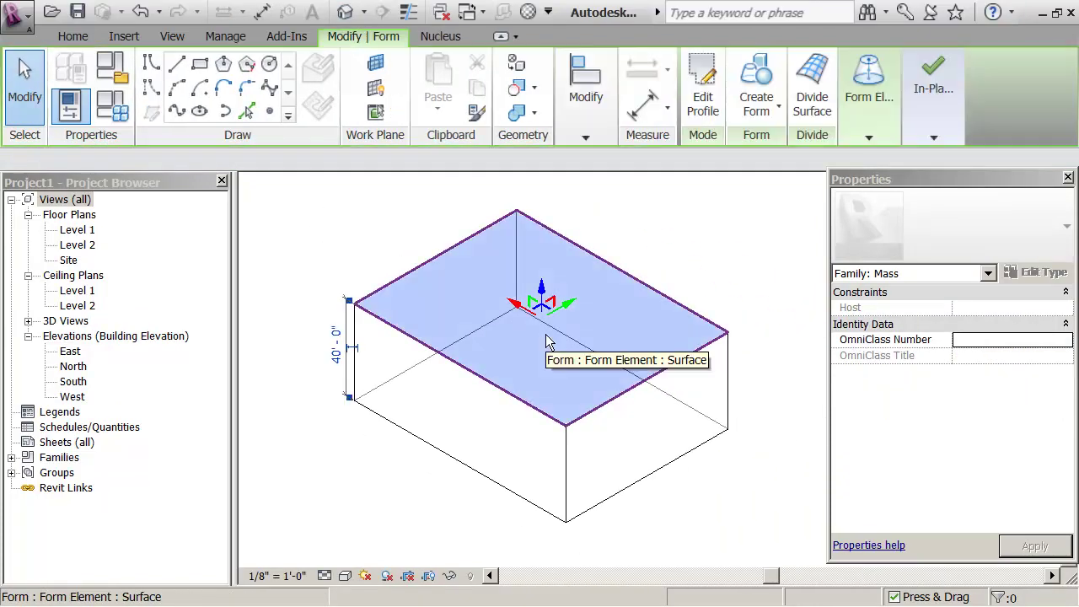
pyautogui.click(702, 94)
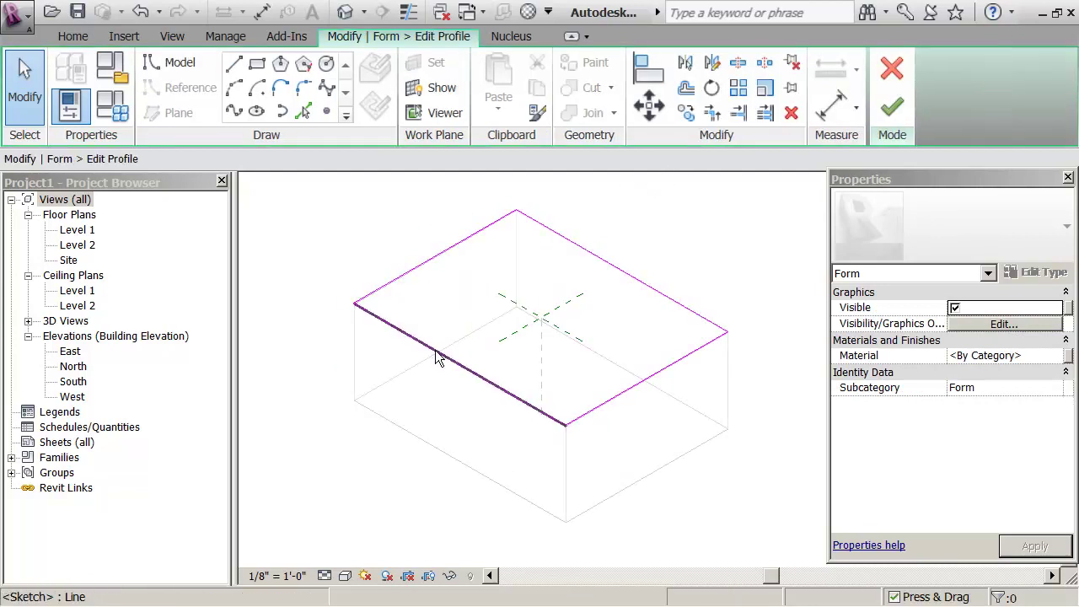
pyautogui.click(436, 354)
pyautogui.press('Delete')
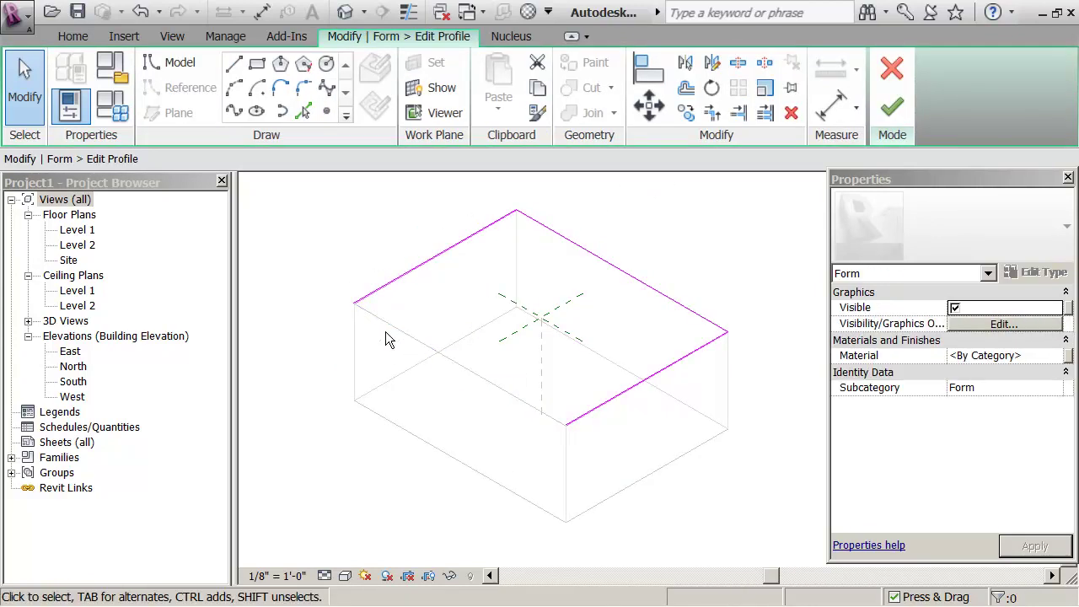
# Draw a four-point S-shaped spline between the corners and finish the profile edit
pyautogui.click(235, 112)
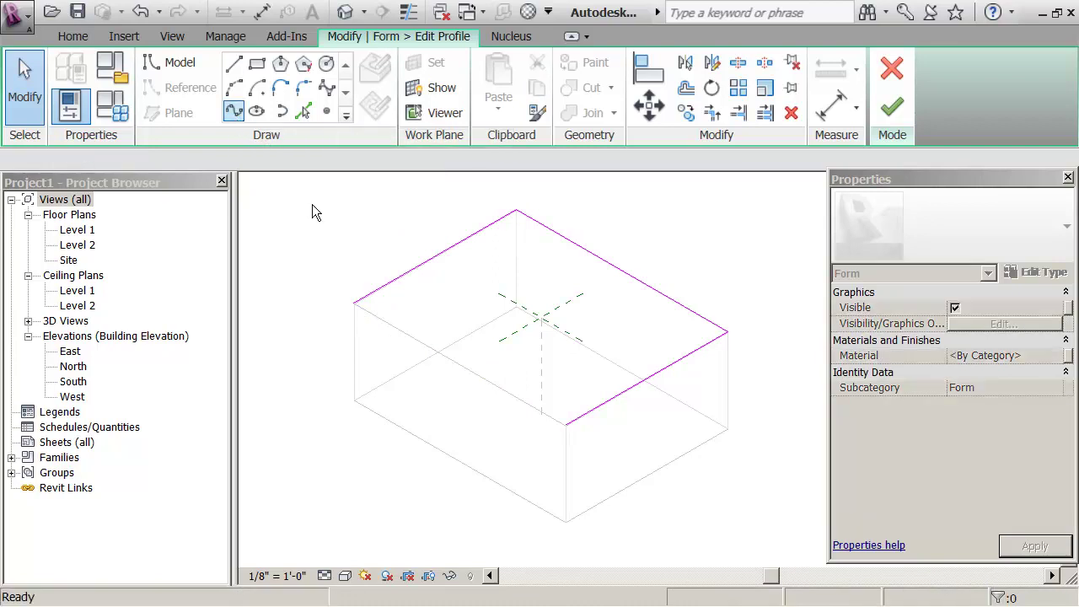
pyautogui.click(354, 304)
pyautogui.click(388, 344)
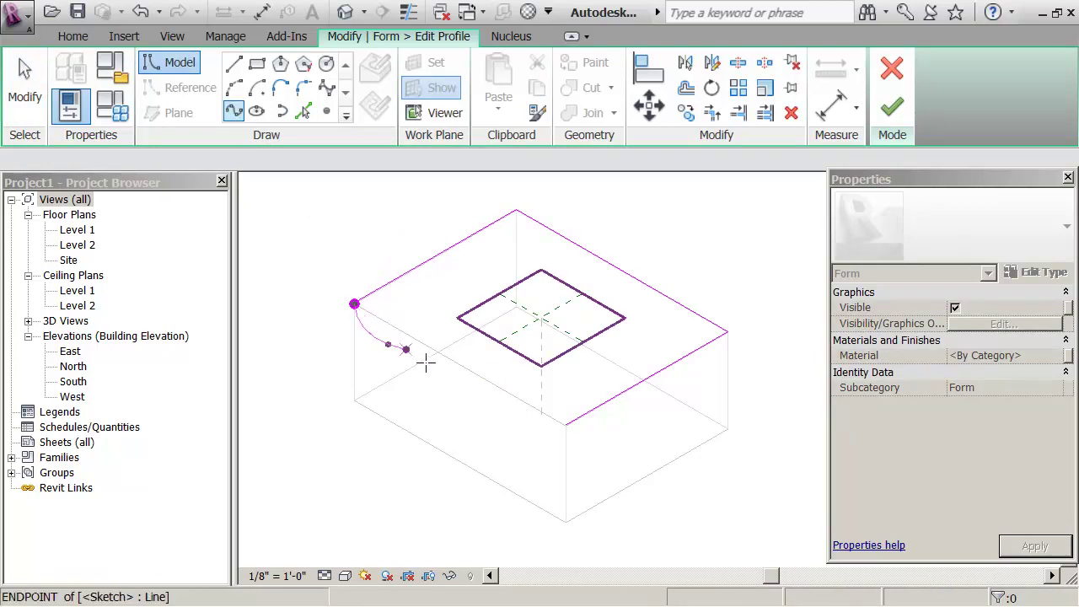
pyautogui.click(472, 365)
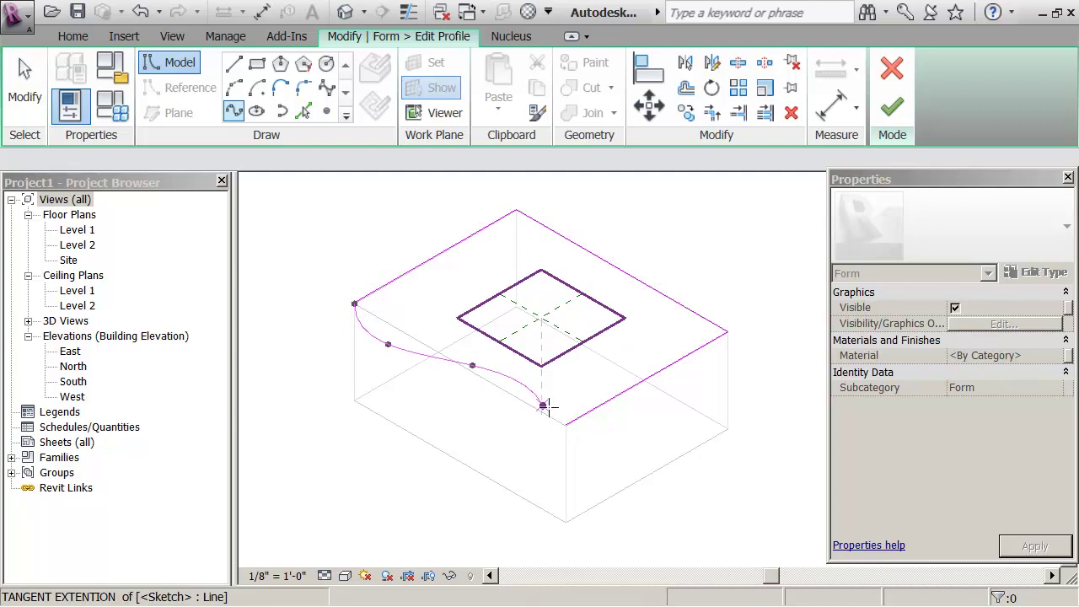
pyautogui.click(565, 426)
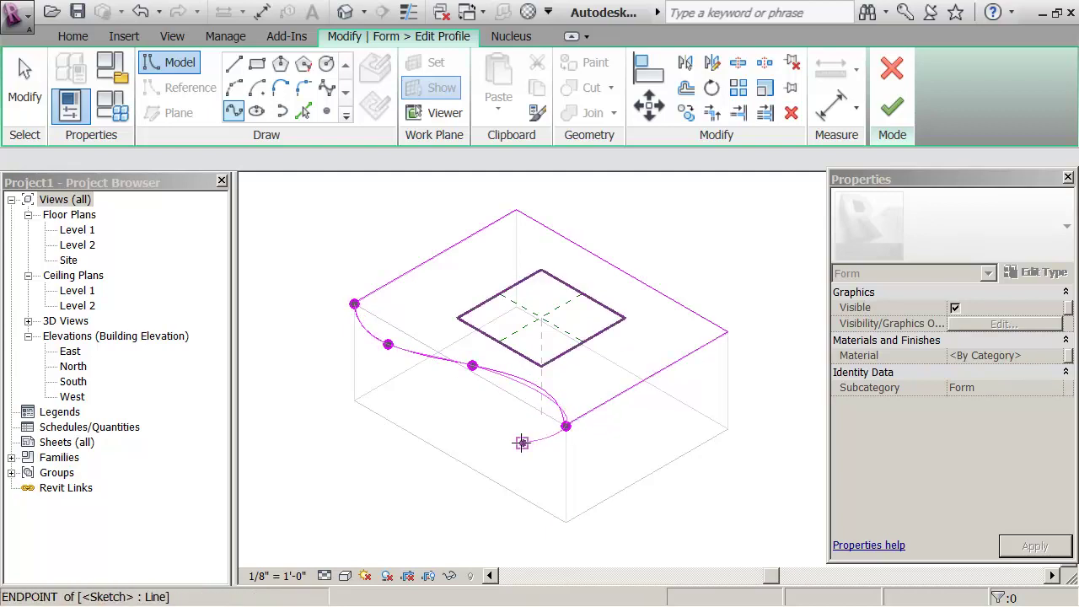
pyautogui.press('Escape')
pyautogui.press('Escape')
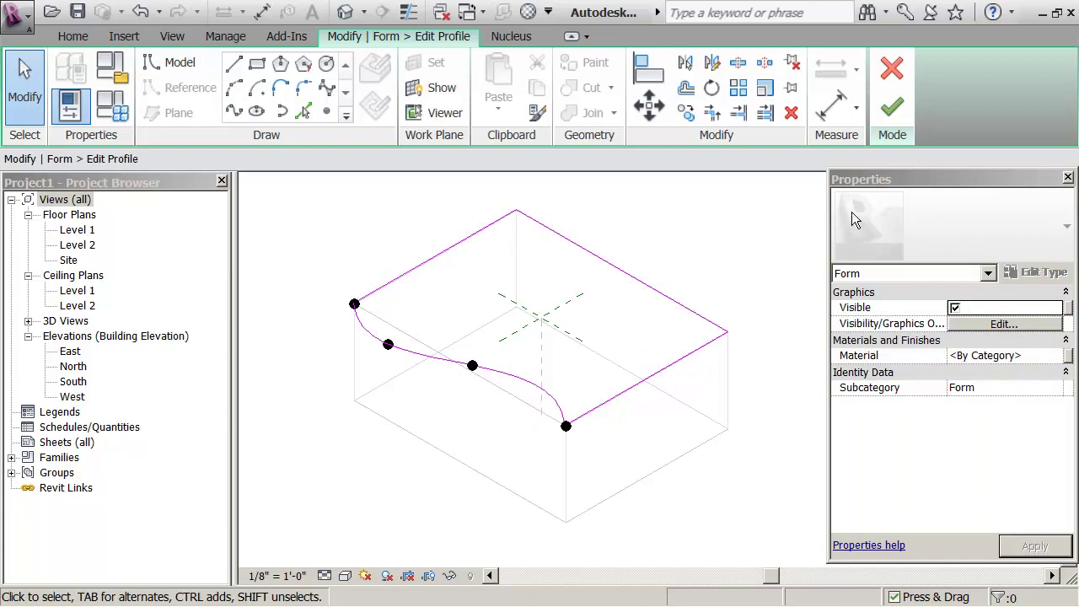
pyautogui.click(893, 107)
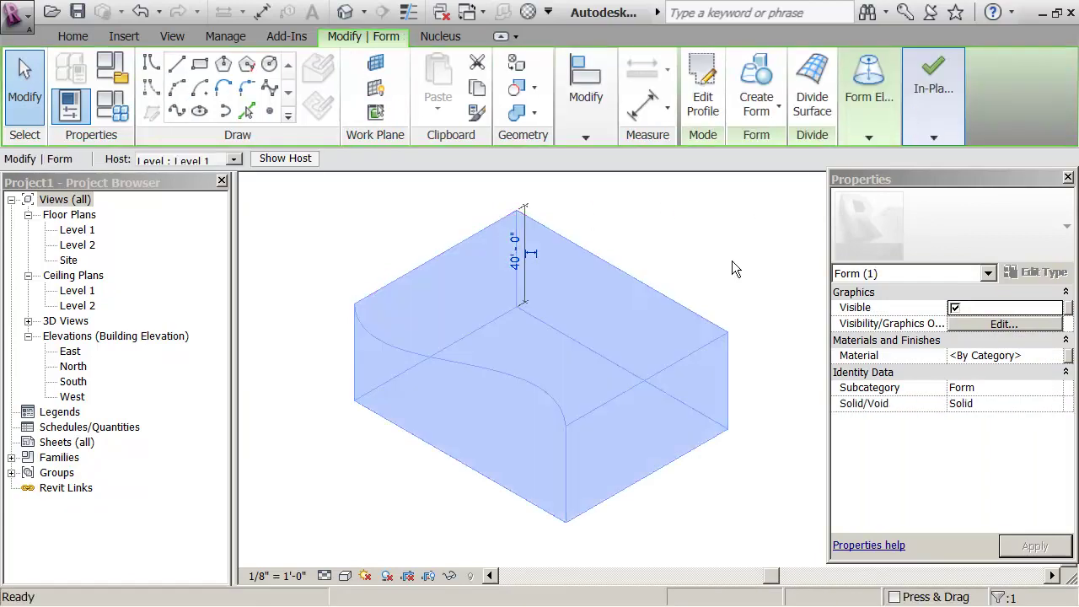
pyautogui.moveTo(490, 415)
pyautogui.keyDown('shift'); pyautogui.mouseDown(button='middle')
pyautogui.moveTo(509, 404)
pyautogui.moveTo(464, 284)
pyautogui.moveTo(422, 261)
pyautogui.moveTo(421, 283)
pyautogui.moveTo(486, 303)
pyautogui.moveTo(532, 296)
pyautogui.moveTo(507, 413)
pyautogui.mouseUp(button='middle'); pyautogui.keyUp('shift')
pyautogui.click(340, 221)
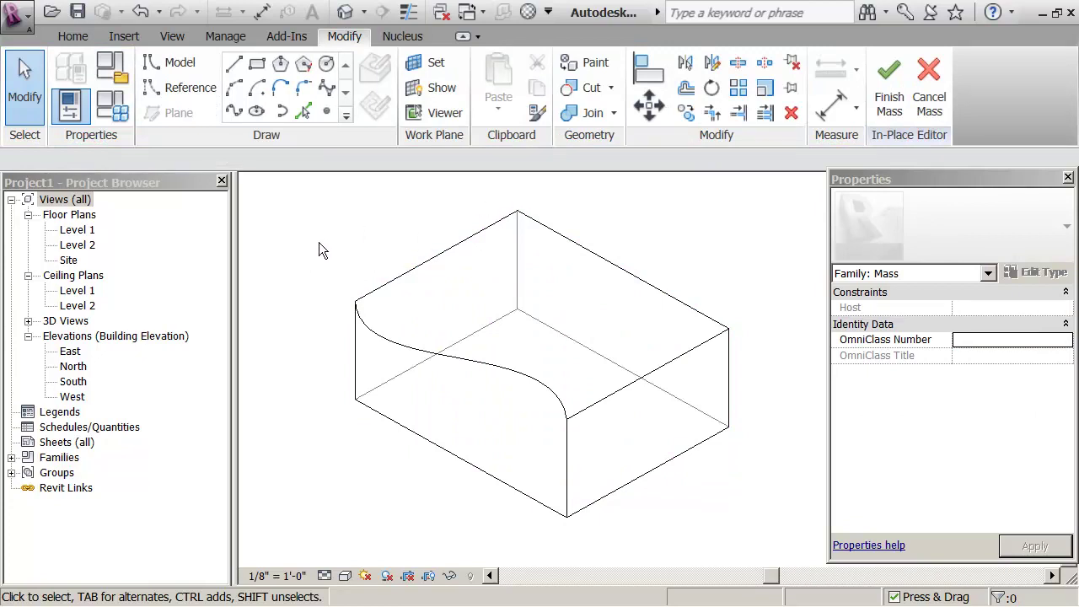
# Switch to the my_triad family window with Ctrl+Tab and load it into Project1
pyautogui.hotkey('ctrl', 'Tab')
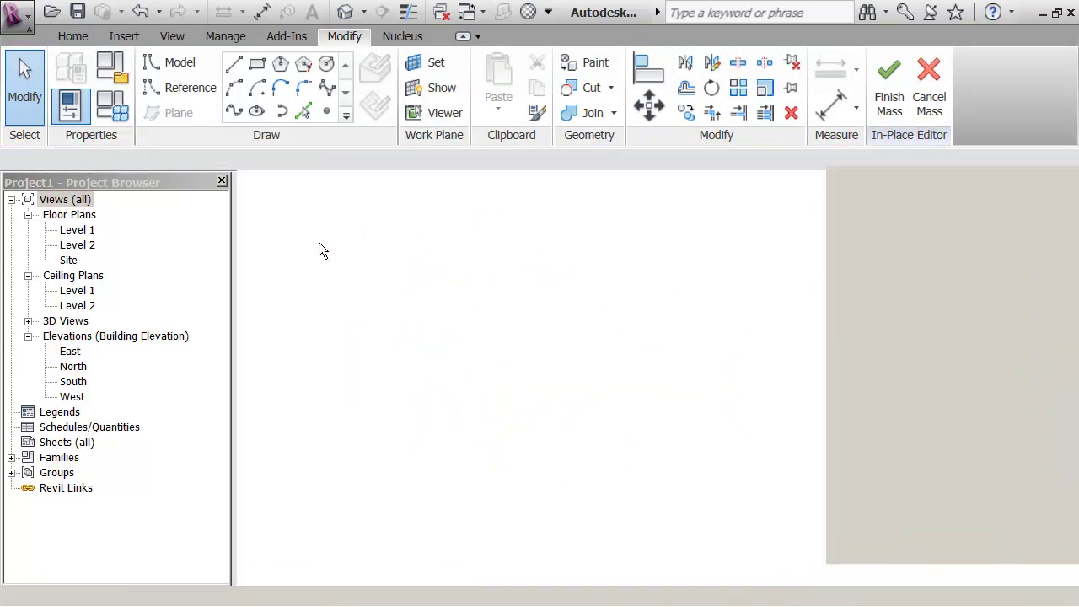
pyautogui.hotkey('ctrl', 'Tab')
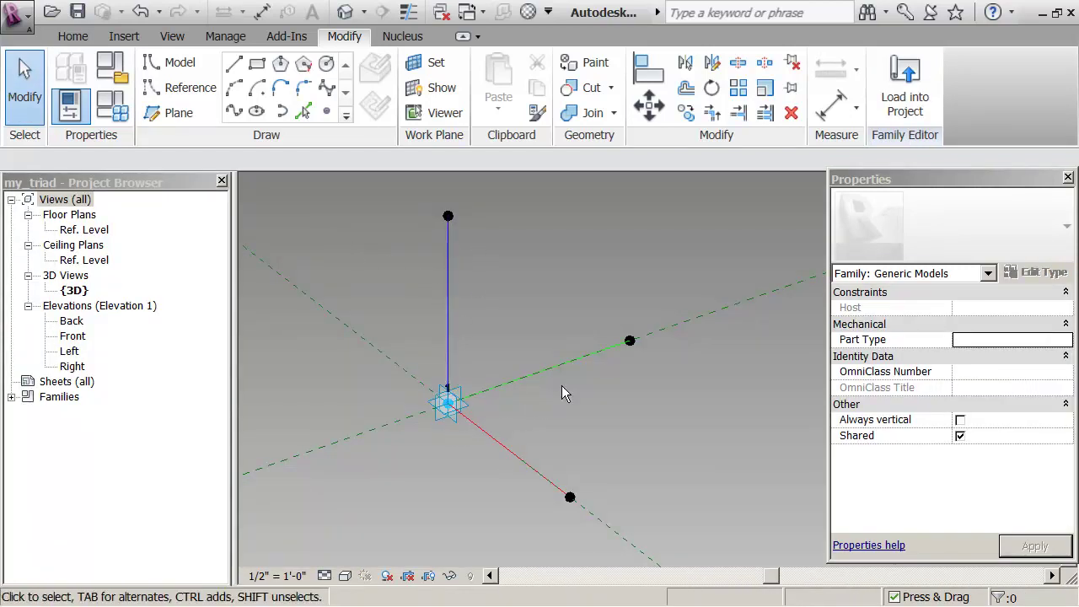
pyautogui.click(898, 105)
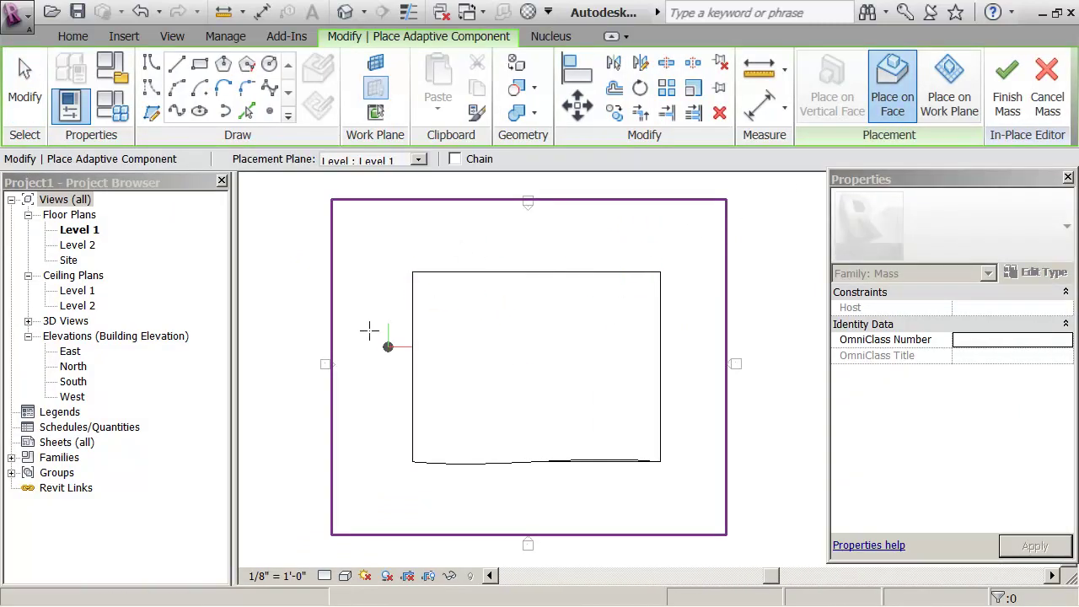
# In 3D, place my_triad on the front end face, the top face, and six points along the S-curve
pyautogui.click(346, 12)
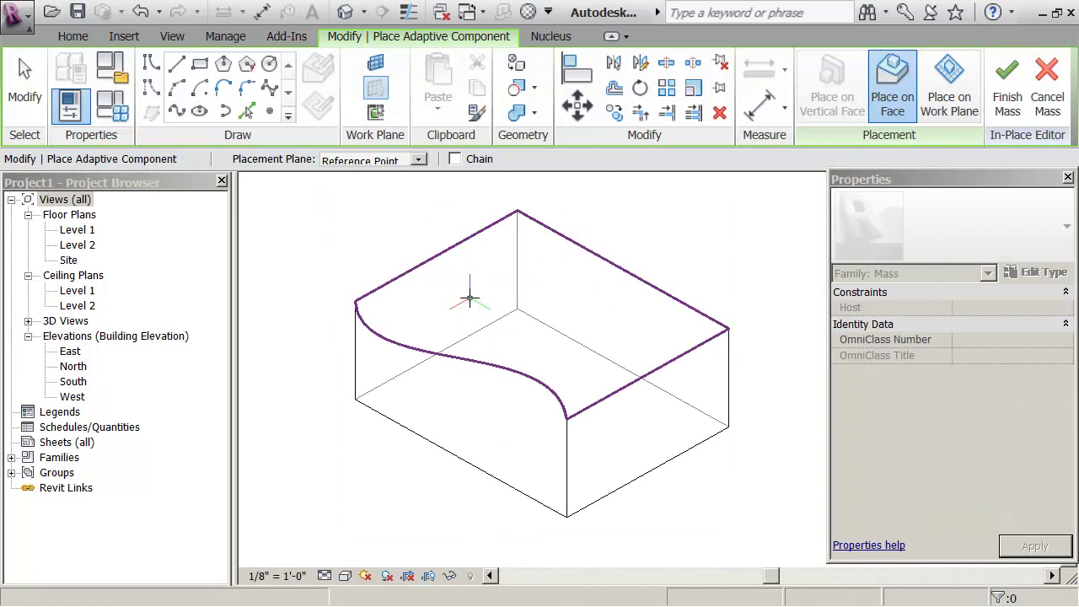
pyautogui.click(657, 413)
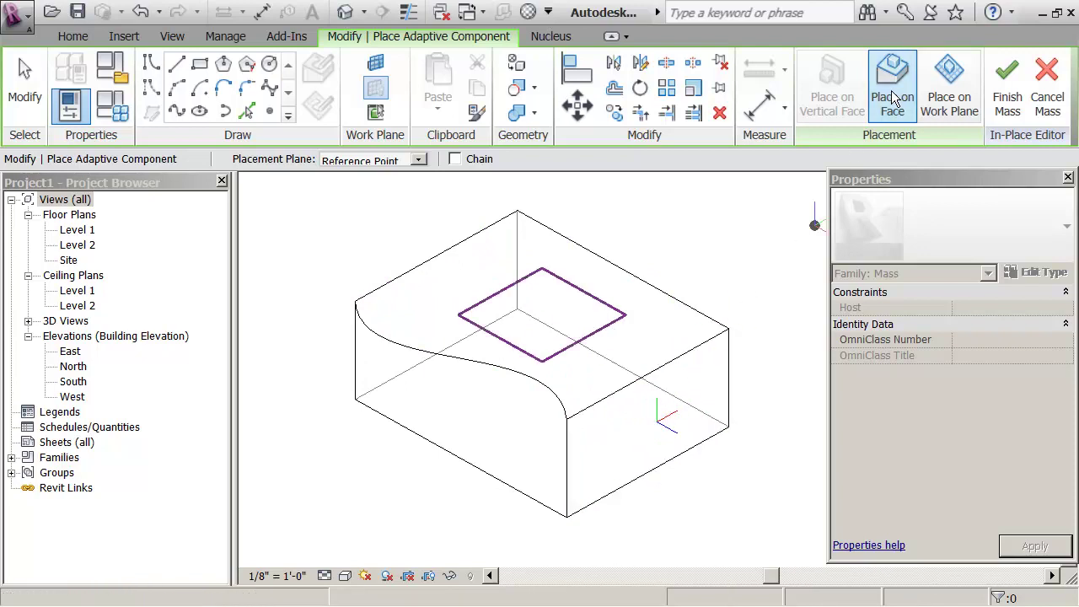
pyautogui.click(589, 321)
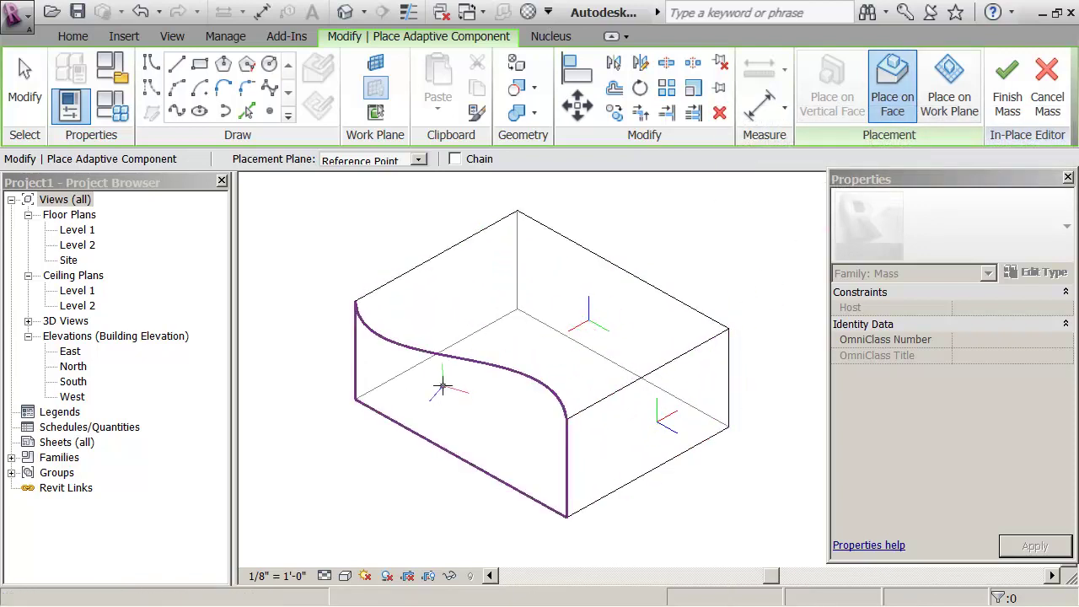
pyautogui.click(363, 350)
pyautogui.click(398, 365)
pyautogui.click(448, 374)
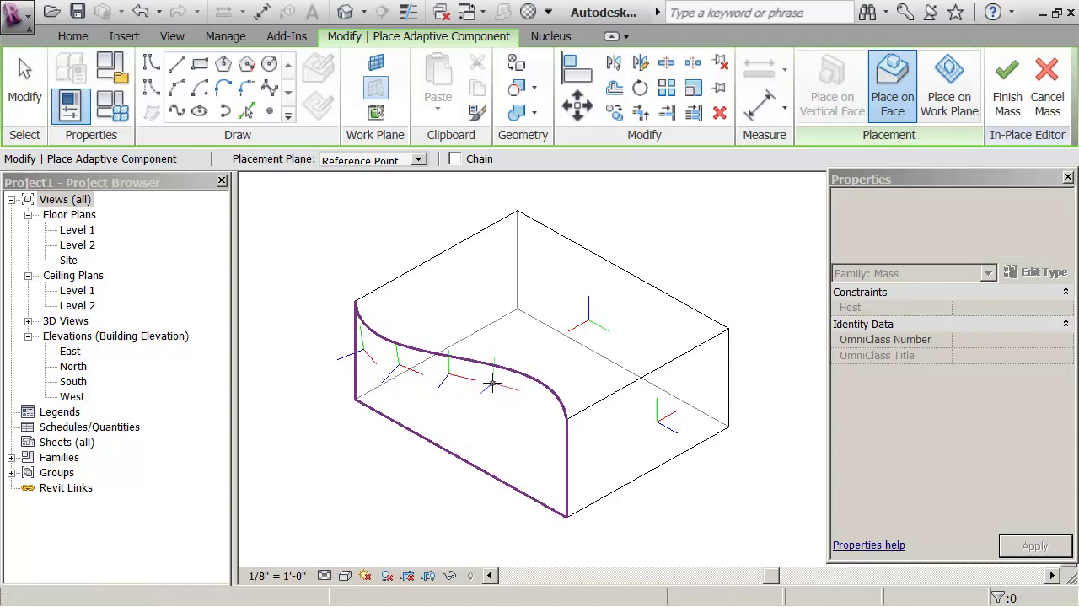
pyautogui.click(493, 384)
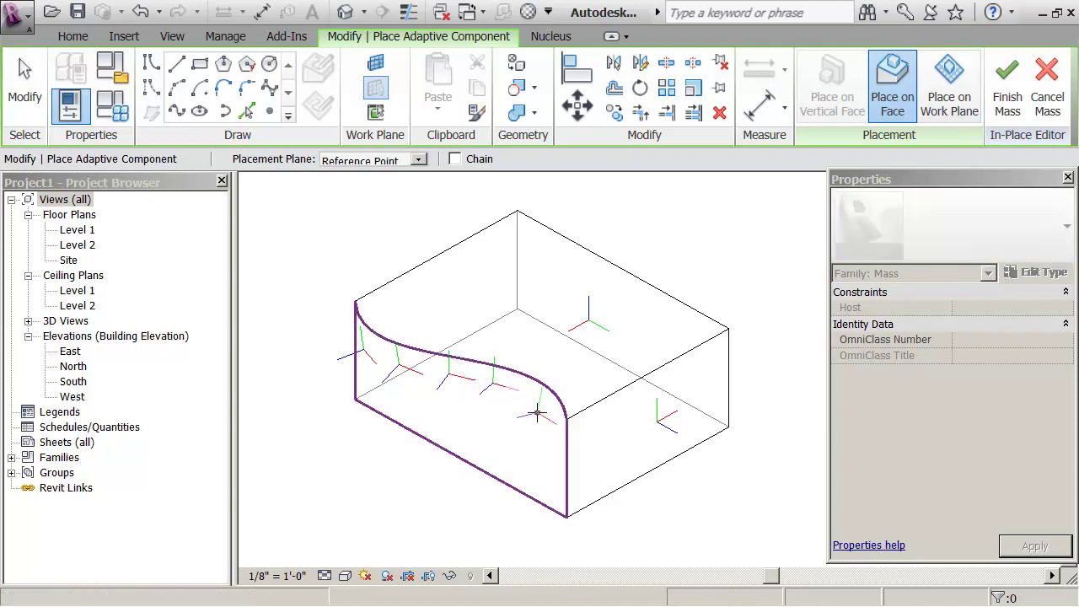
pyautogui.click(536, 413)
pyautogui.click(553, 466)
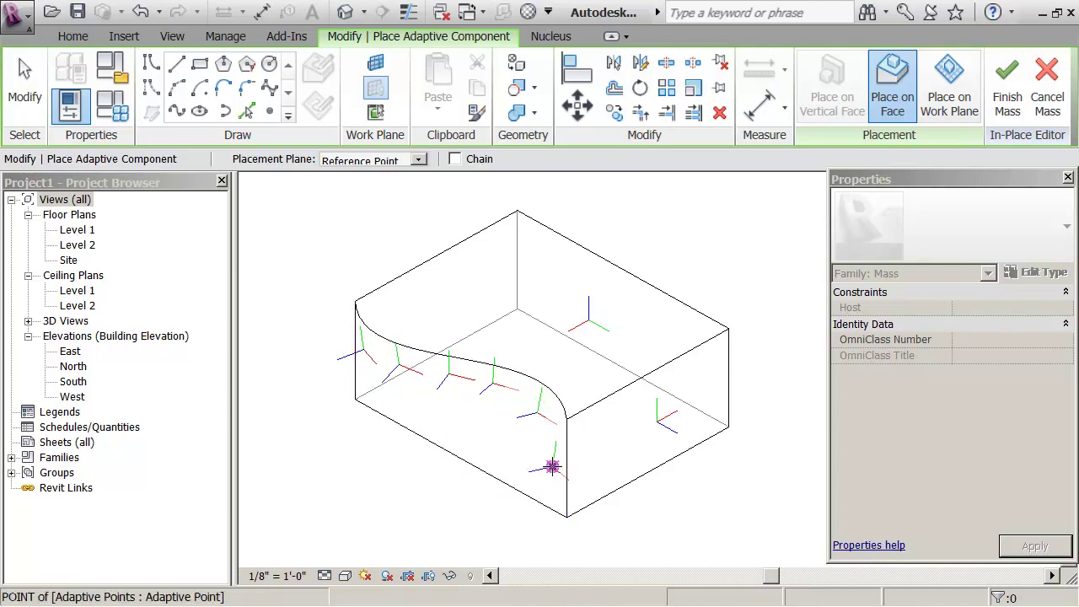
pyautogui.press('Escape')
pyautogui.press('Escape')
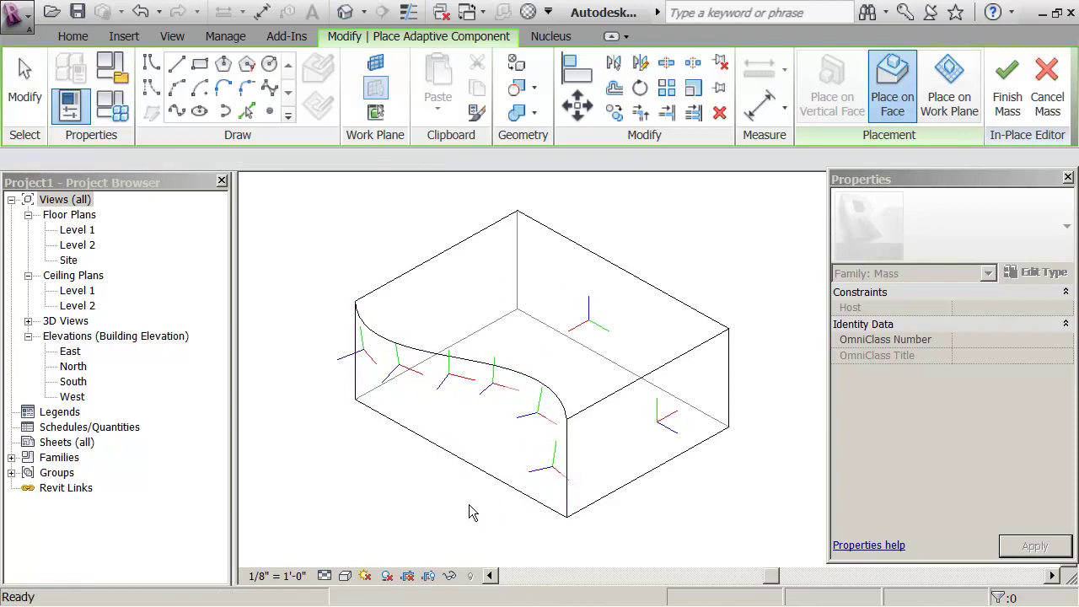
# Orbit and zoom around the triad-covered mass, then click Finish Mass
pyautogui.keyDown('shift'); pyautogui.moveTo(503, 508); pyautogui.dragTo(429, 345, button='middle'); pyautogui.keyUp('shift')
pyautogui.scroll(2, 470, 356)
pyautogui.scroll(1, 469, 355)
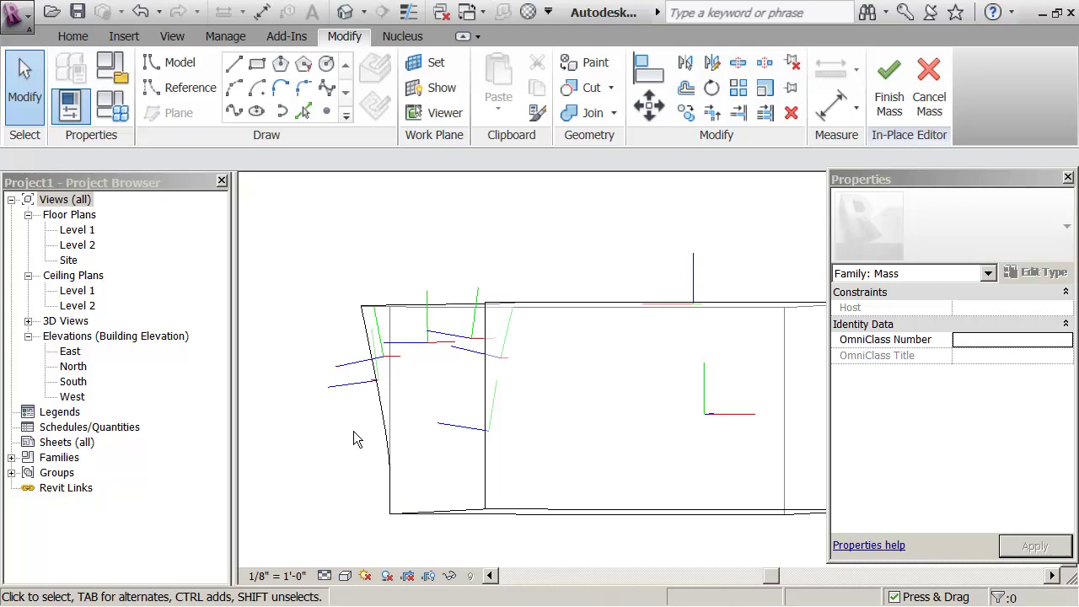
pyautogui.scroll(-3, 355, 438)
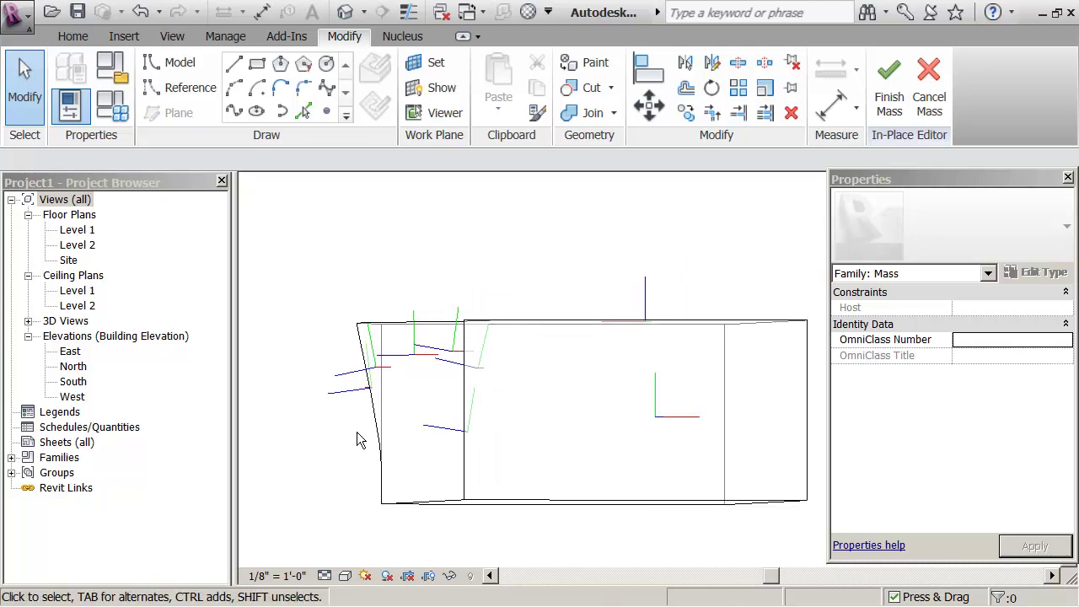
pyautogui.keyDown('shift'); pyautogui.moveTo(358, 438); pyautogui.dragTo(433, 267, button='middle'); pyautogui.keyUp('shift')
pyautogui.scroll(-1, 438, 491)
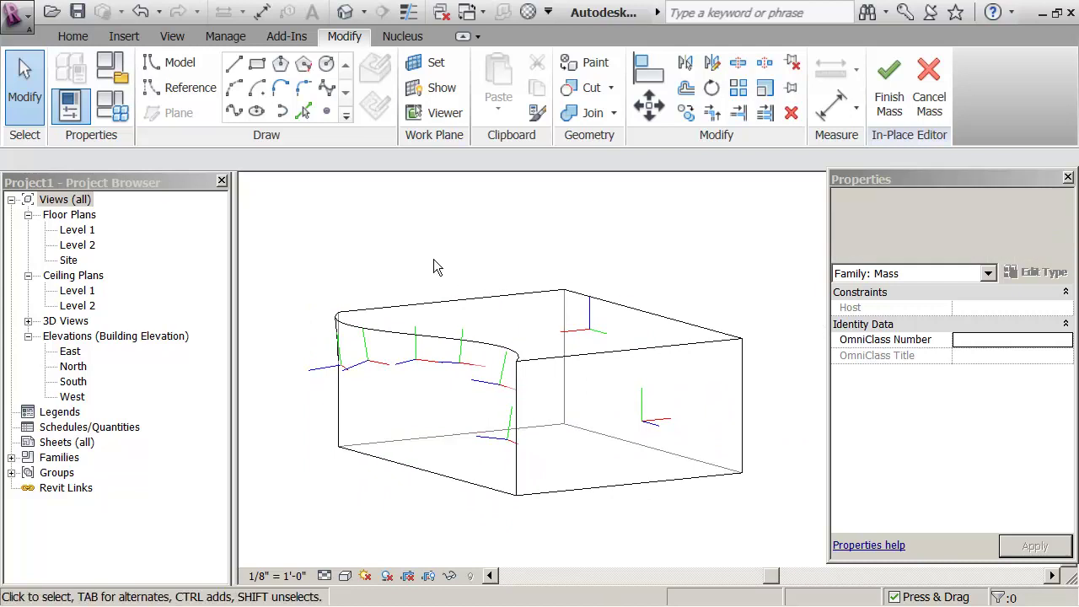
pyautogui.click(889, 80)
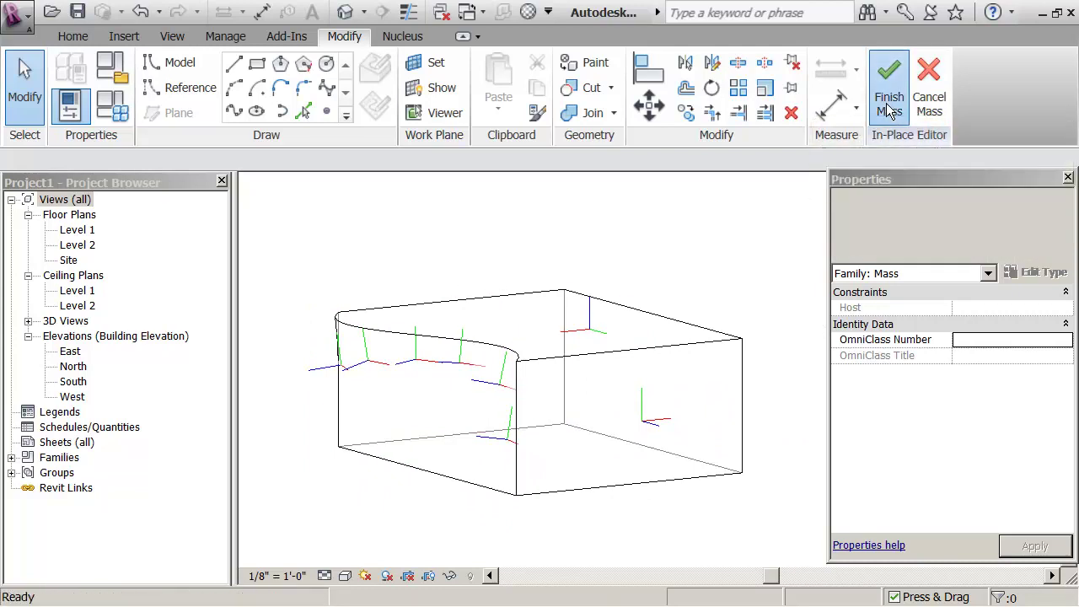